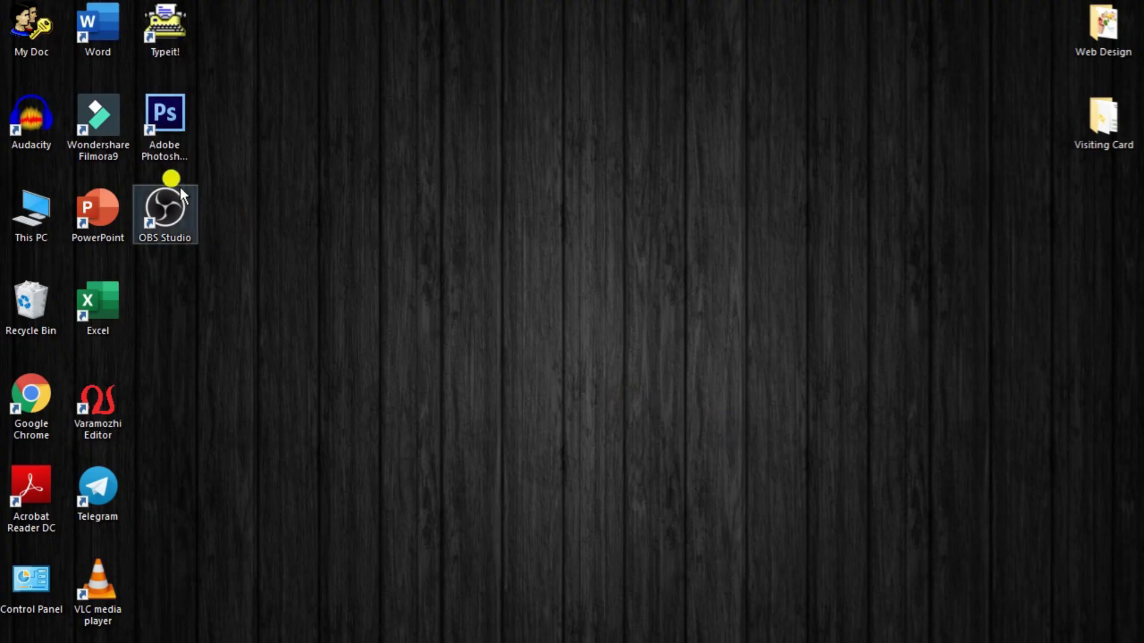
- Launch Adobe Photoshop from its desktop shortcut
{"action": "left_click", "coordinate": [161, 127]}
{"action": "double_click", "coordinate": [159, 126]}
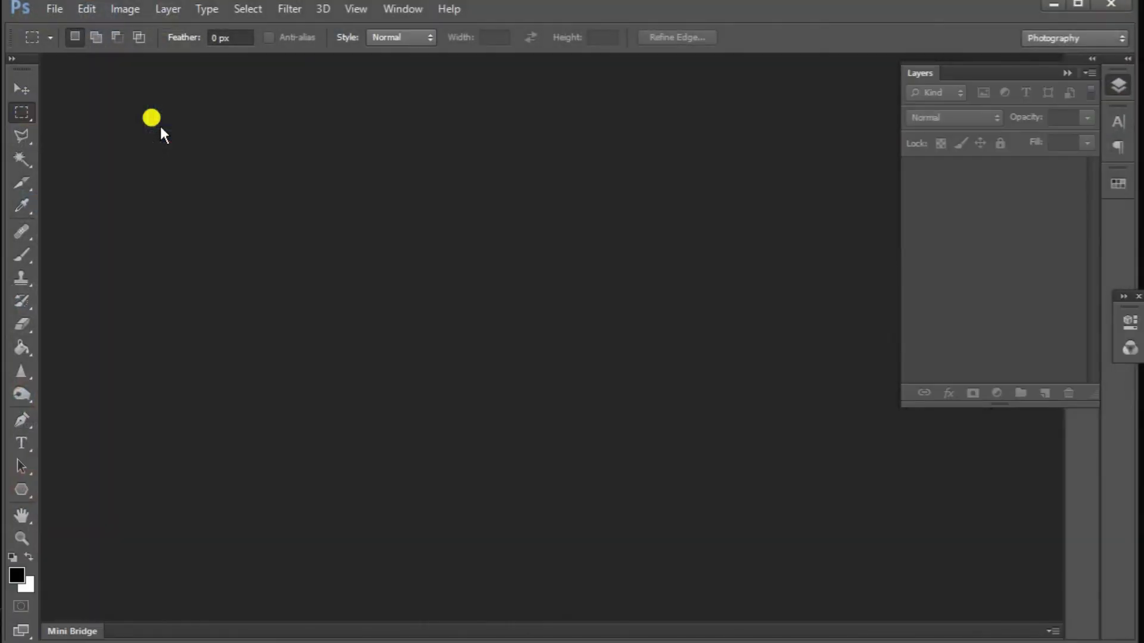
- Create a new 9 × 5.3 cm document at 300 pixels/cm, RGB Color, white background
{"action": "left_click", "coordinate": [56, 8]}
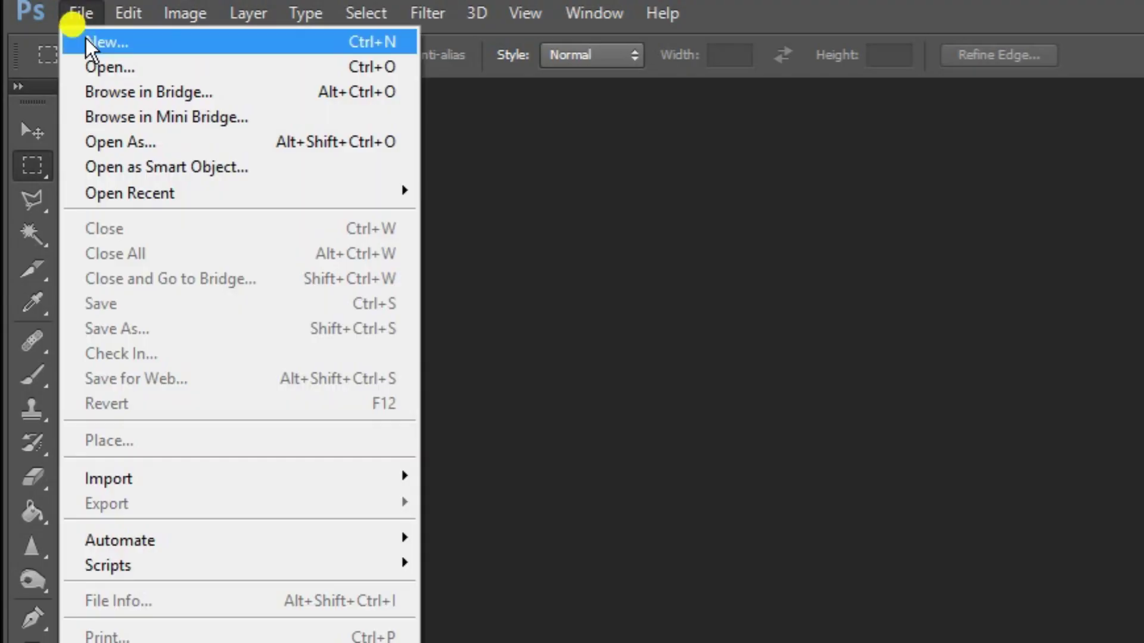
{"action": "left_click", "coordinate": [82, 47]}
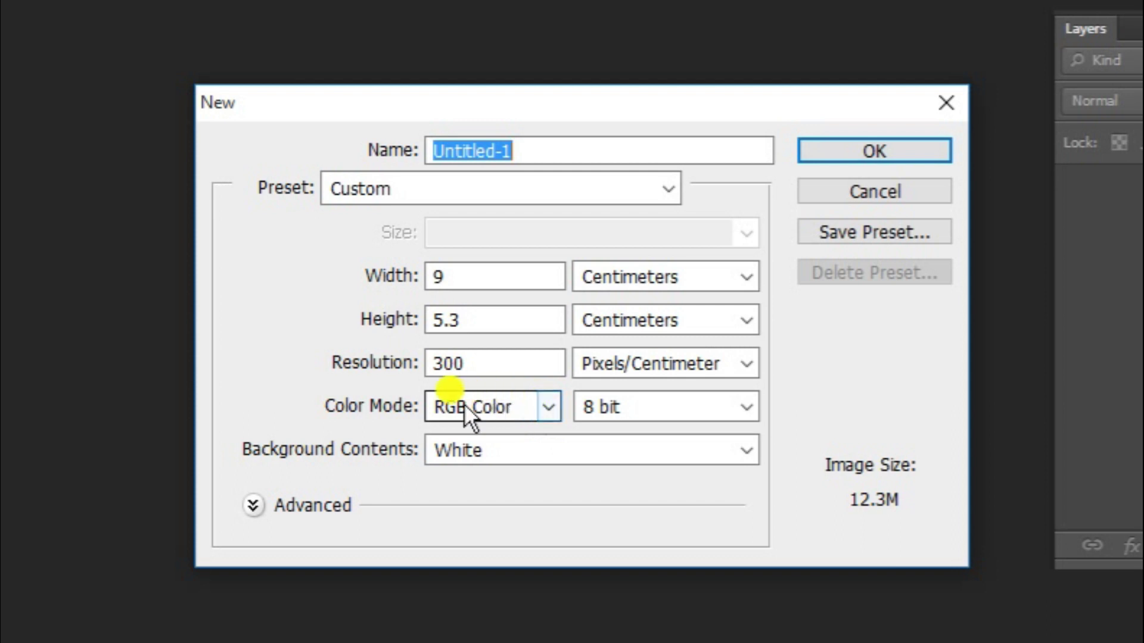
{"action": "left_click", "coordinate": [524, 416]}
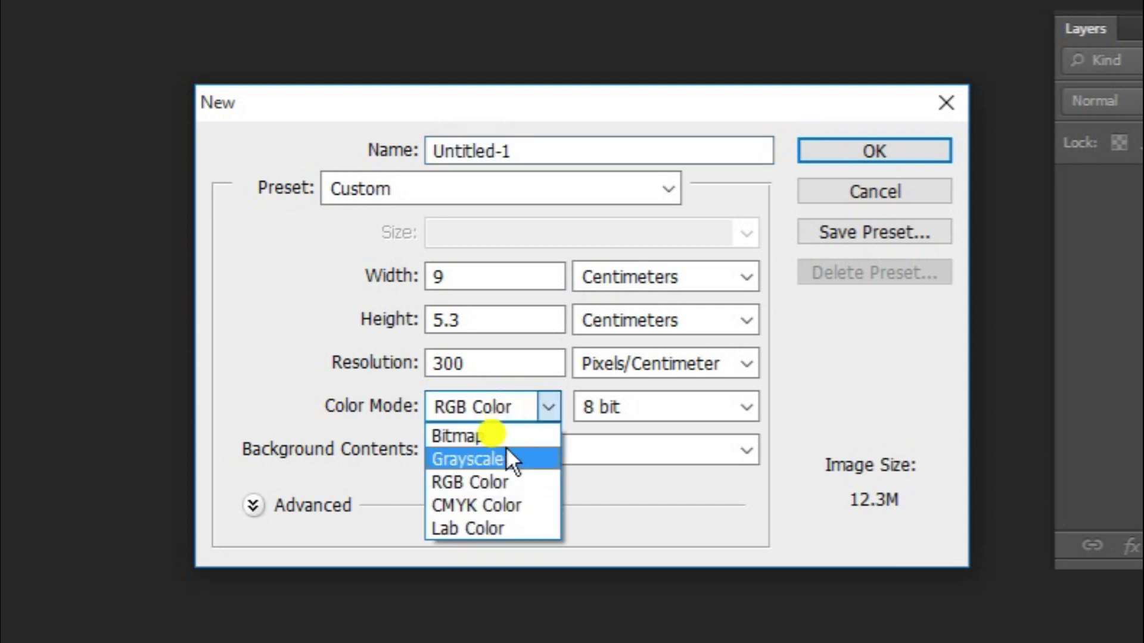
{"action": "left_click", "coordinate": [617, 491]}
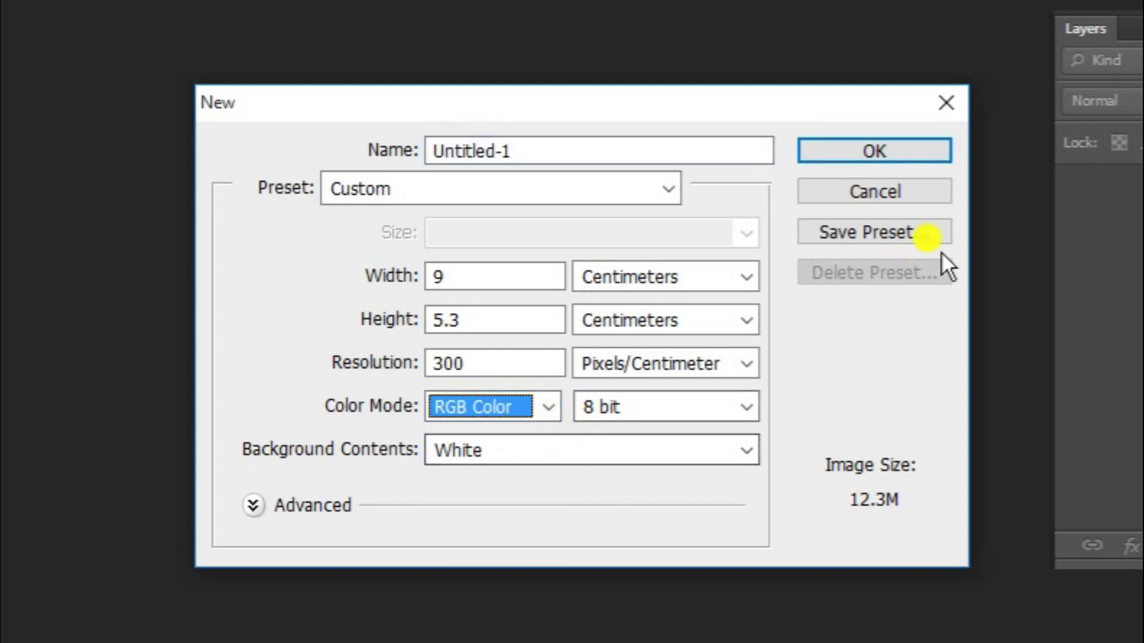
{"action": "left_click", "coordinate": [882, 152]}
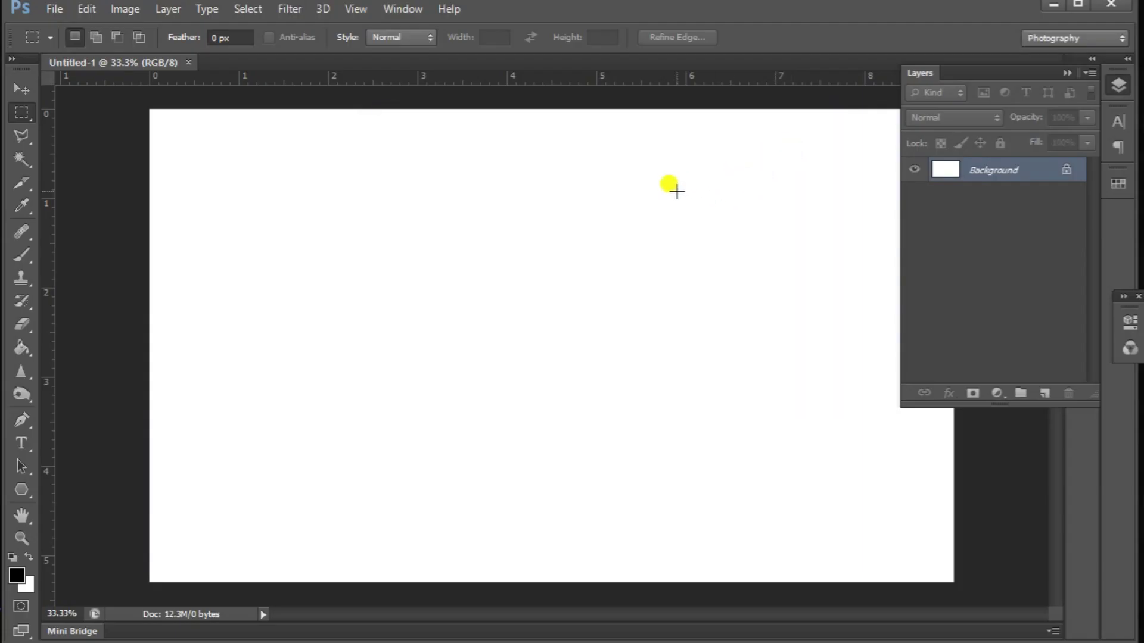
- Open text.psd and drag its six text layers into the Untitled-1 card
{"action": "key", "text": "ctrl+minus"}
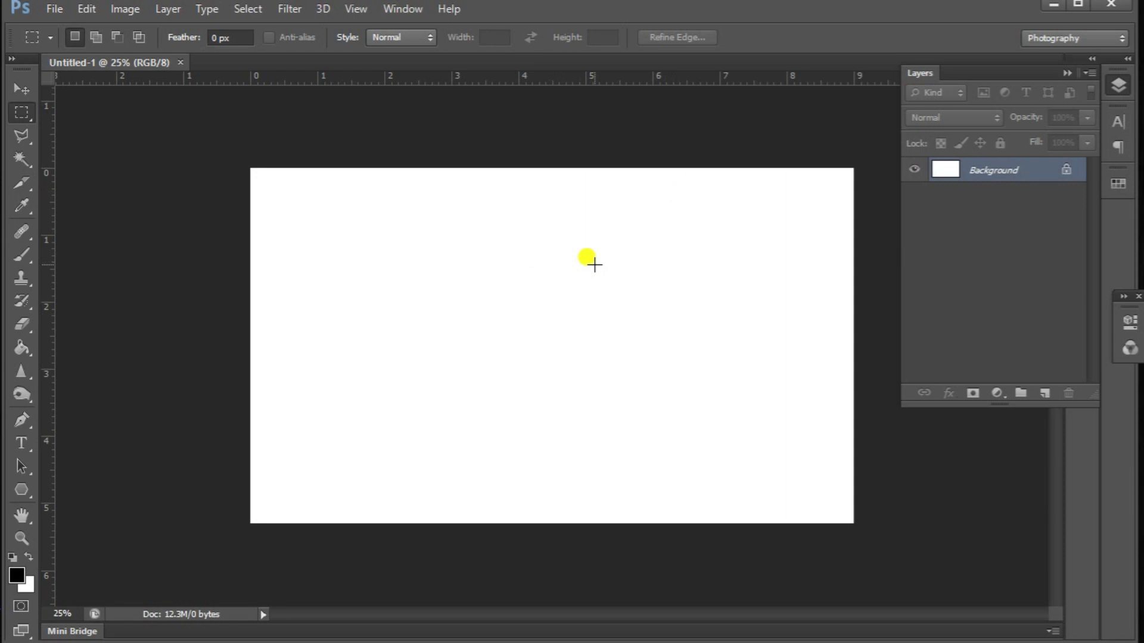
{"action": "key", "text": "ctrl+o"}
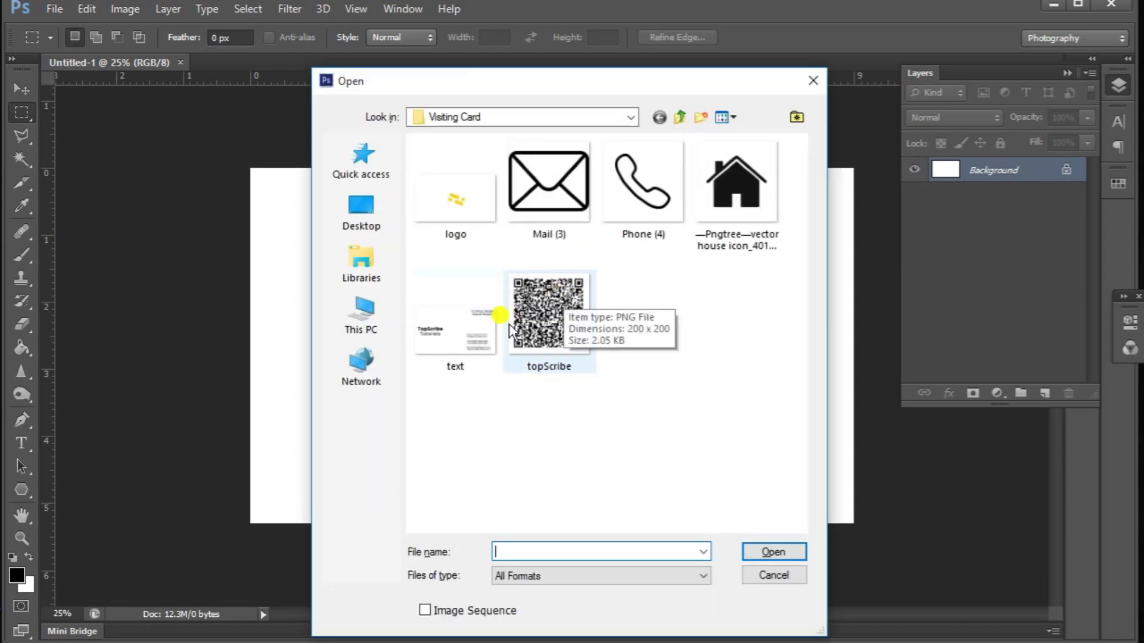
{"action": "left_click", "coordinate": [494, 319]}
{"action": "left_click", "coordinate": [758, 548]}
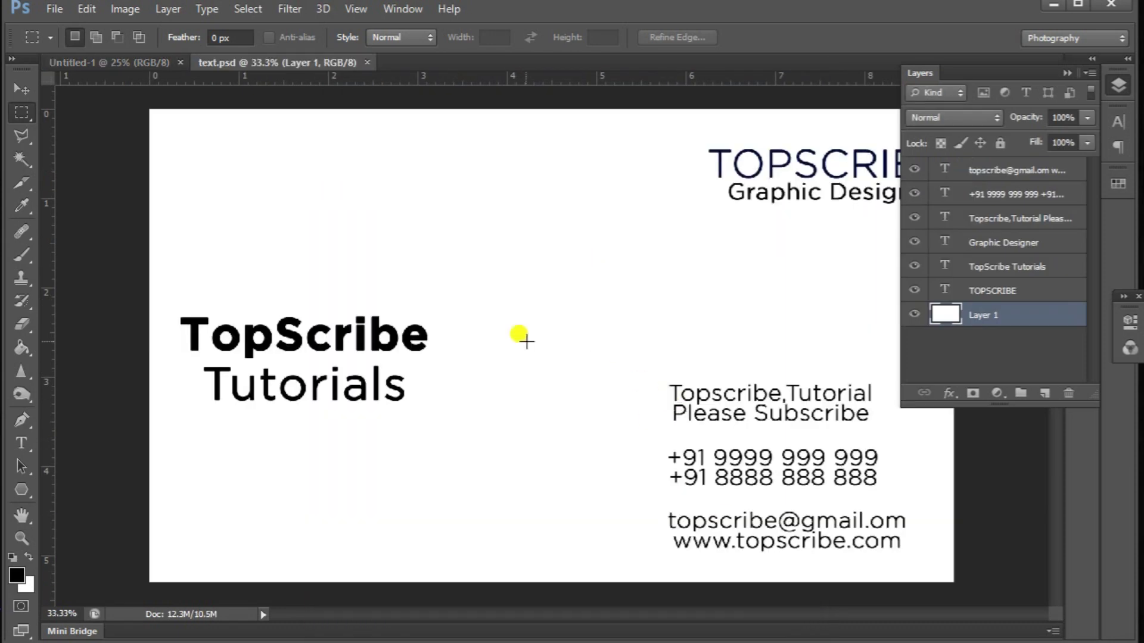
{"action": "left_click", "coordinate": [1015, 170]}
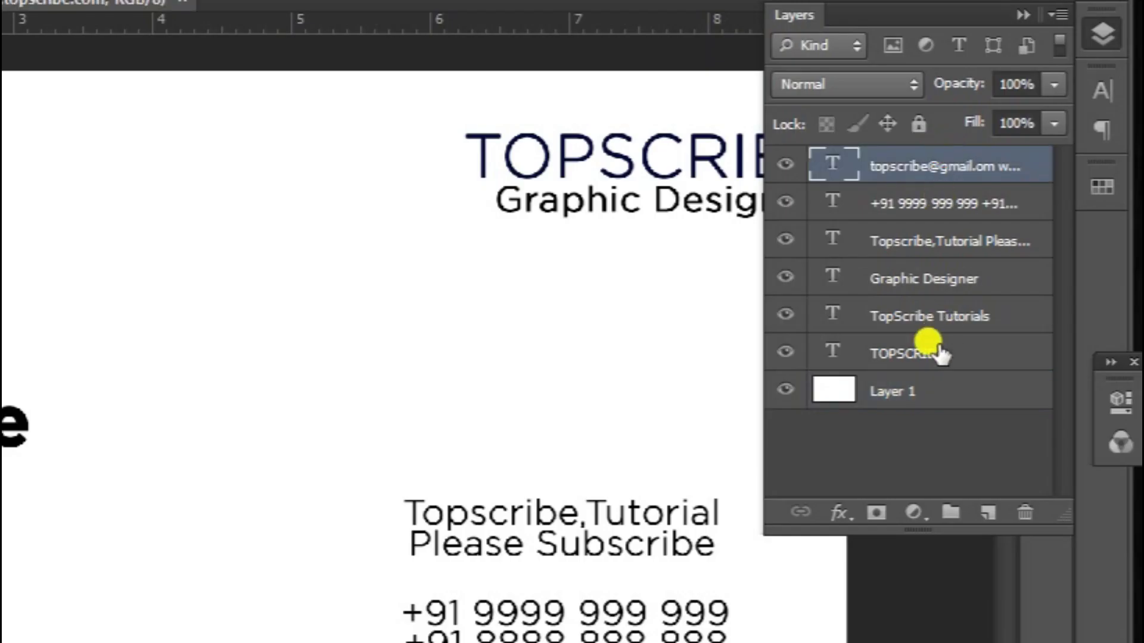
{"action": "left_click", "coordinate": [933, 352], "text": "shift"}
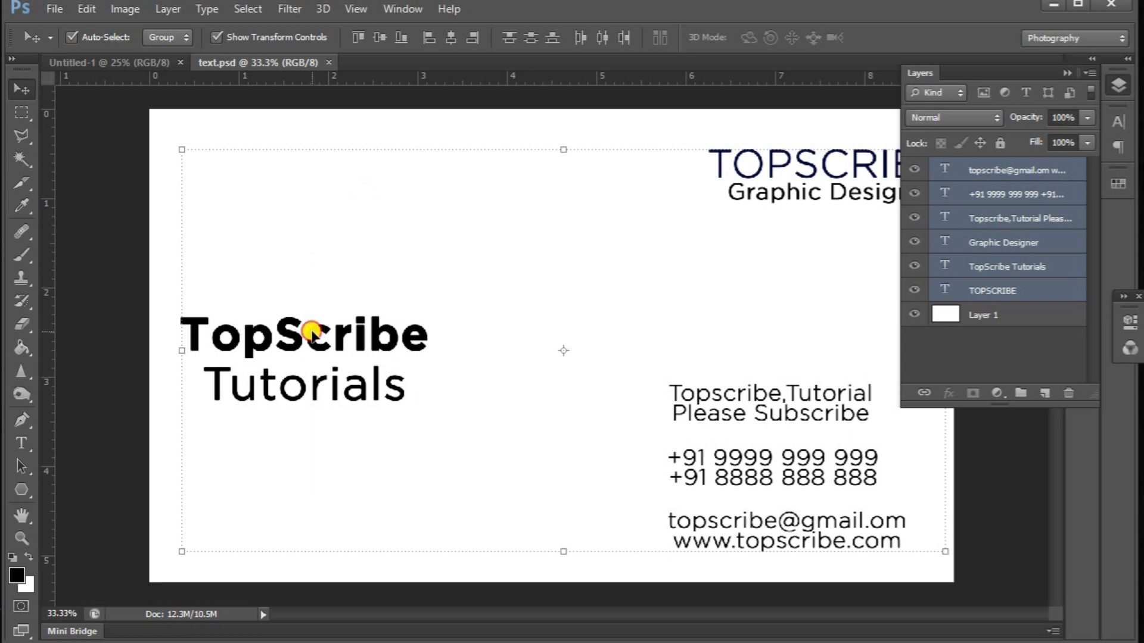
{"action": "left_click_drag", "start_coordinate": [311, 332], "coordinate": [361, 315]}
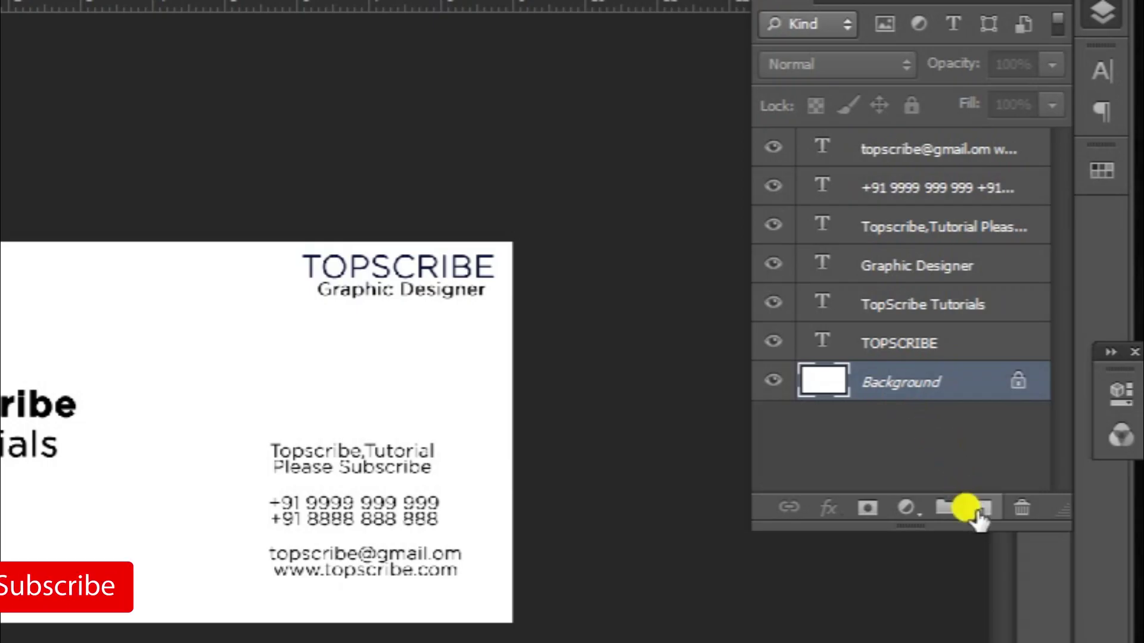
- Pen-draw a closed black curved shape over the card's left side, then rasterize Shape 1
{"action": "left_click", "coordinate": [976, 511]}
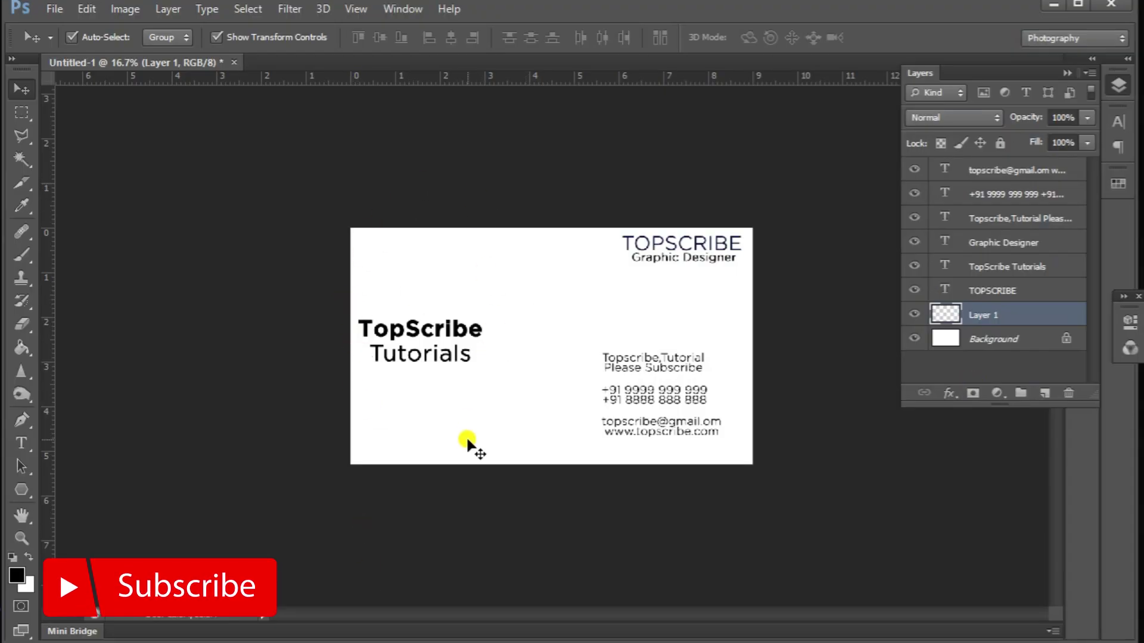
{"action": "left_click", "coordinate": [24, 443]}
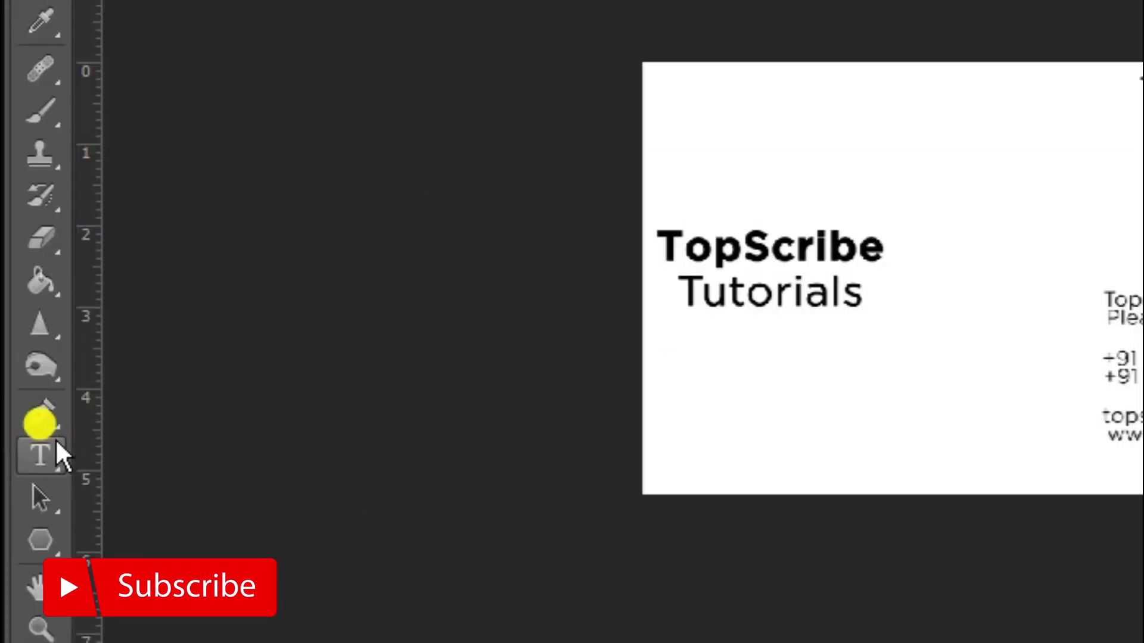
{"action": "key", "text": "ctrl+minus"}
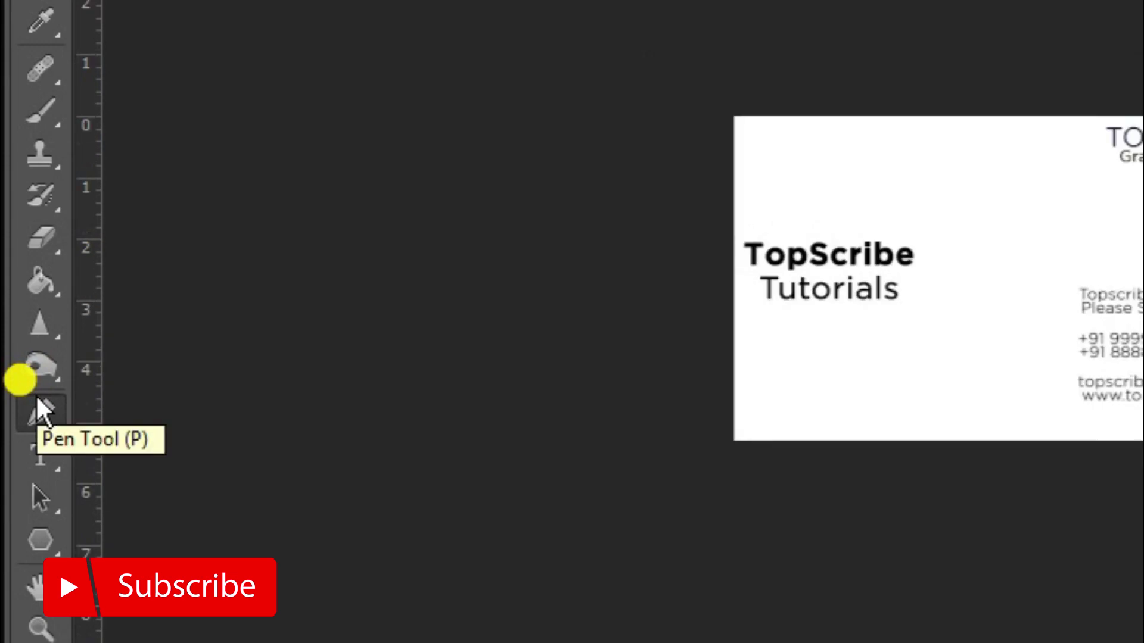
{"action": "left_click", "coordinate": [502, 167]}
{"action": "left_click_drag", "start_coordinate": [504, 479], "coordinate": [322, 638]}
{"action": "left_click", "coordinate": [361, 490]}
{"action": "left_click", "coordinate": [294, 298]}
{"action": "left_click", "coordinate": [303, 181]}
{"action": "left_click_drag", "start_coordinate": [365, 153], "coordinate": [379, 156]}
{"action": "left_click", "coordinate": [500, 168]}
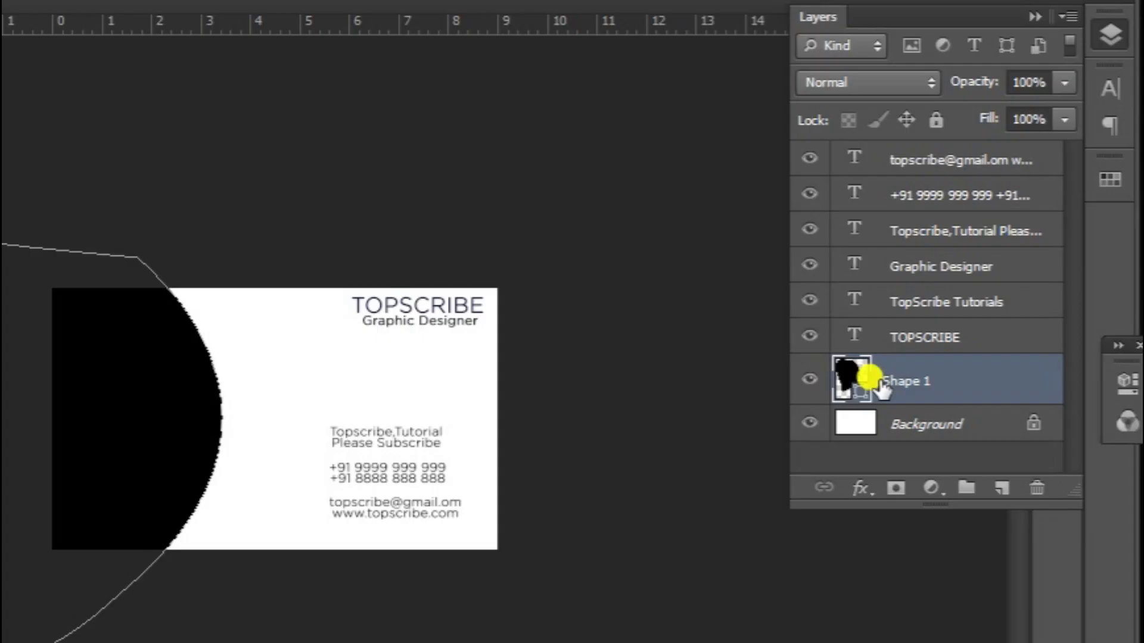
{"action": "right_click", "coordinate": [972, 323]}
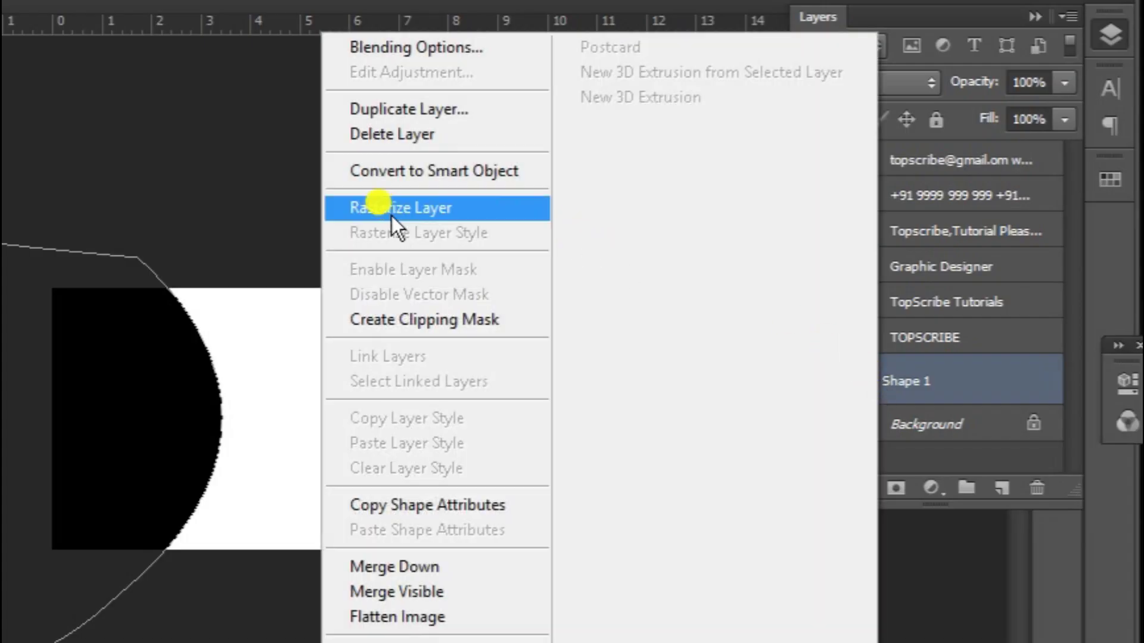
{"action": "left_click", "coordinate": [460, 213]}
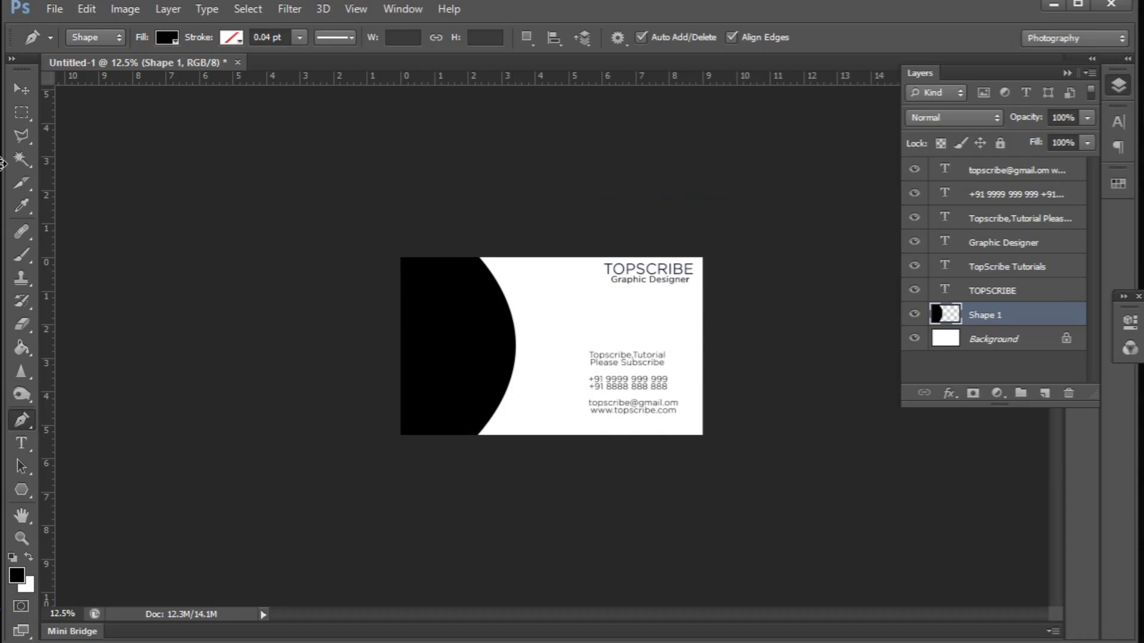
- Nudge the black shape slightly left and duplicate it three times
{"action": "left_click", "coordinate": [23, 89]}
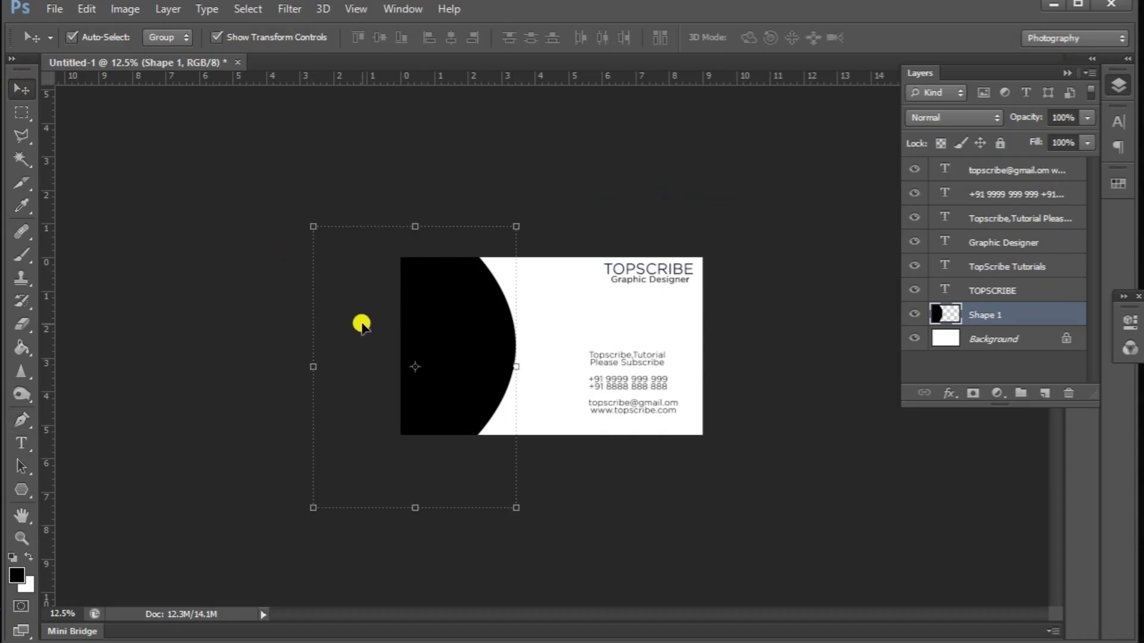
{"action": "left_click_drag", "start_coordinate": [427, 321], "coordinate": [416, 324]}
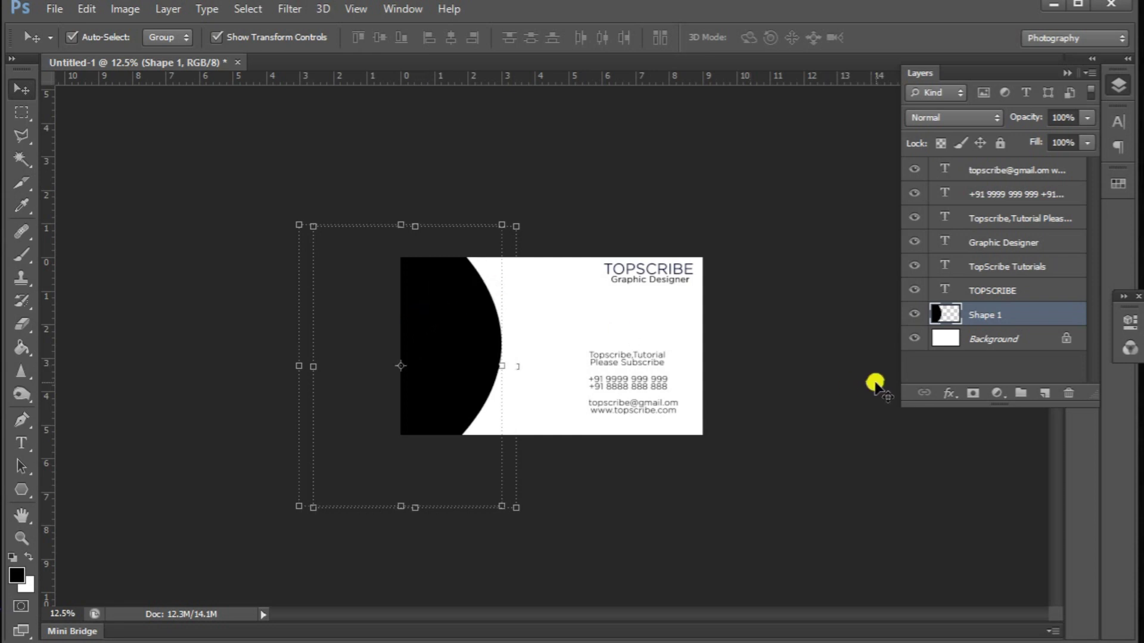
{"action": "key", "text": "ctrl+j"}
{"action": "key", "text": "ctrl+j"}
{"action": "key", "text": "ctrl+j"}
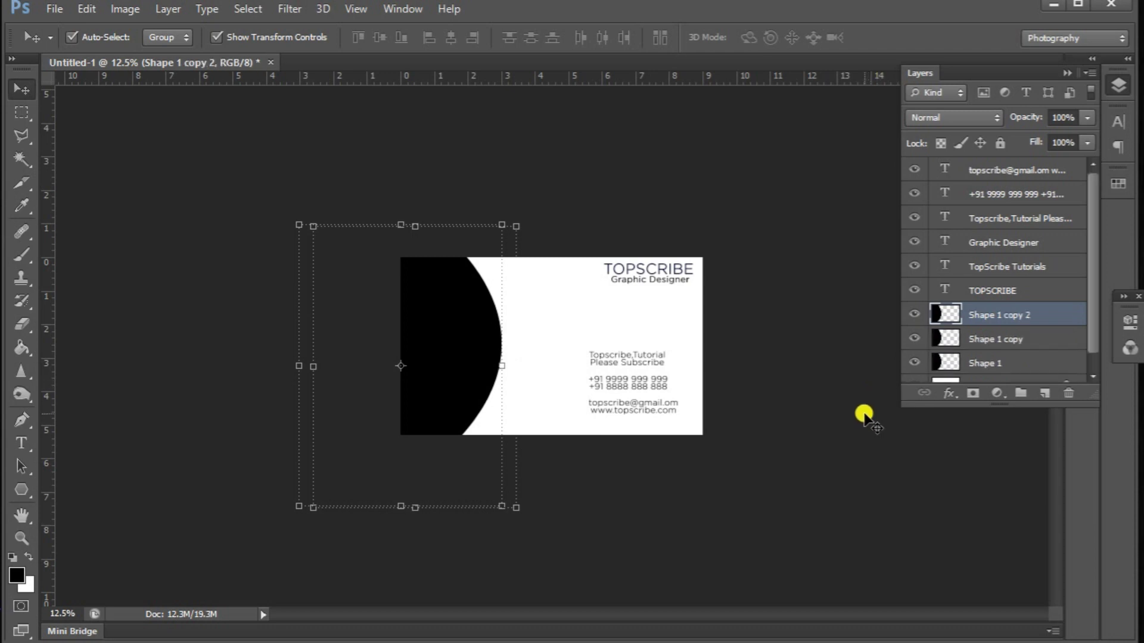
{"action": "scroll", "coordinate": [1042, 322], "scroll_direction": "down", "scroll_amount": 2}
- Lower Shape 1 copy 2's opacity to 45%
{"action": "left_click", "coordinate": [1001, 320]}
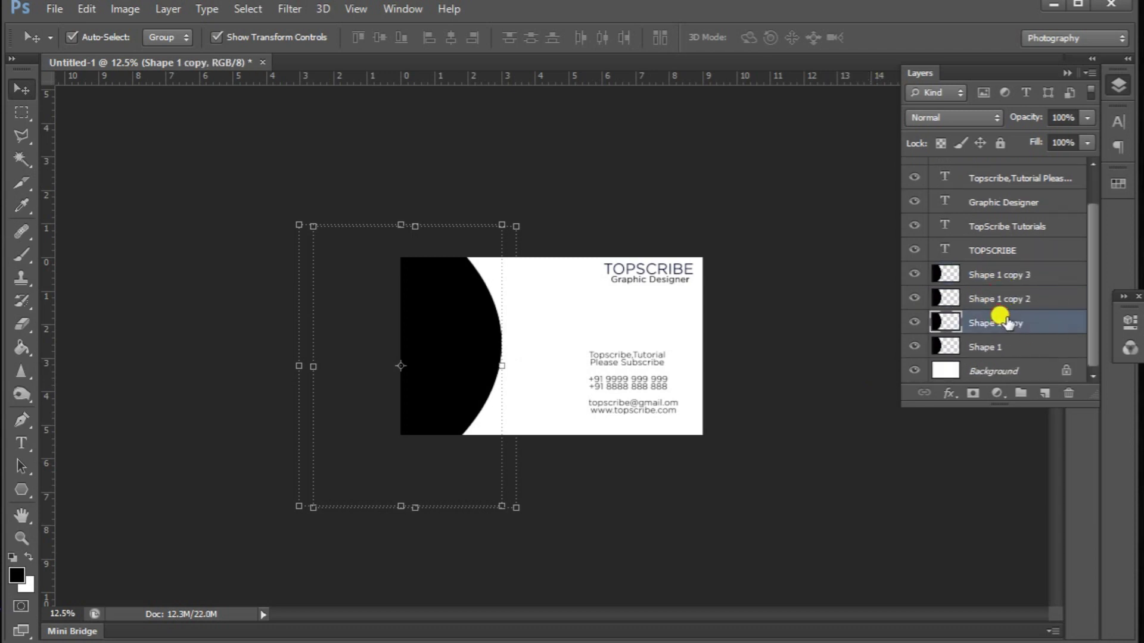
{"action": "left_click", "coordinate": [468, 285]}
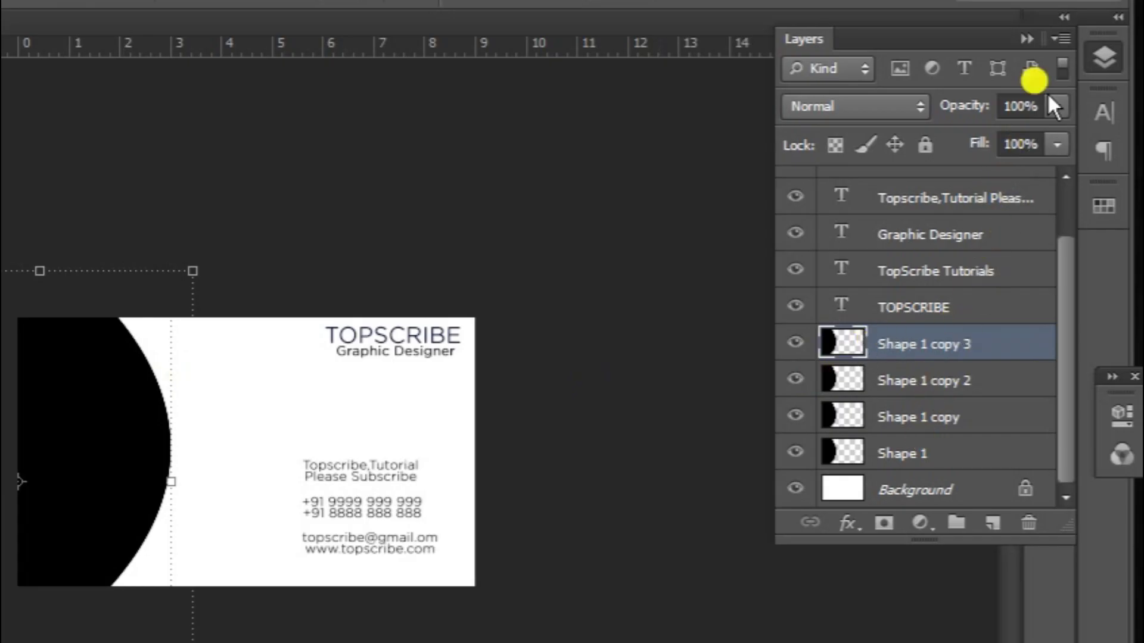
{"action": "left_click", "coordinate": [1056, 107]}
{"action": "left_click_drag", "start_coordinate": [1001, 140], "coordinate": [981, 138]}
{"action": "left_click", "coordinate": [932, 391]}
{"action": "left_click", "coordinate": [1057, 107]}
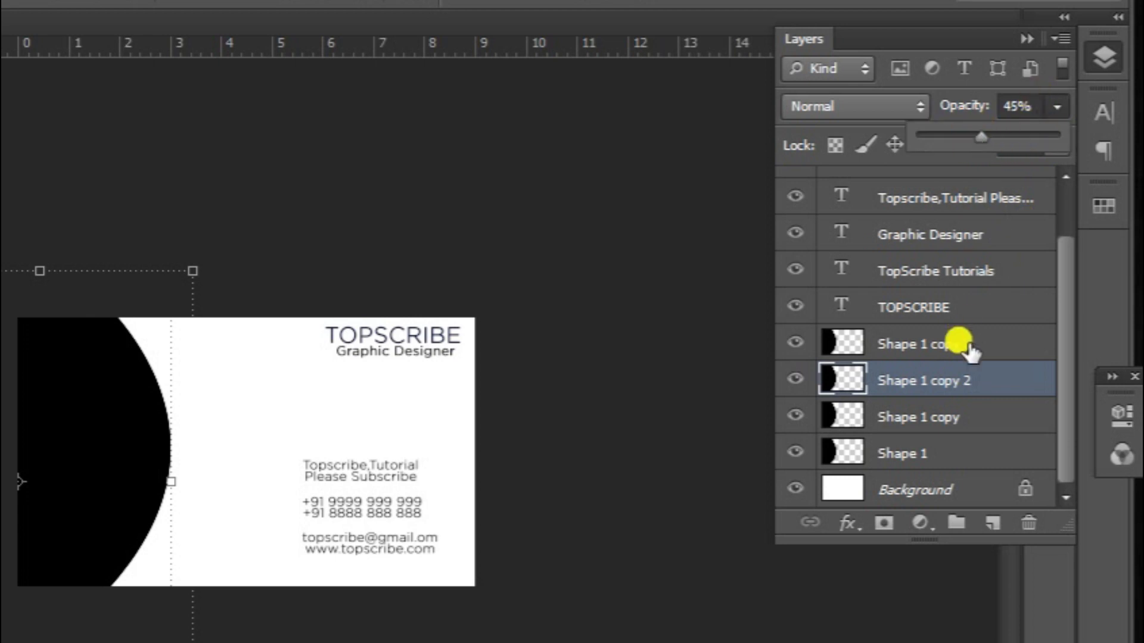
- Set Shape 1 copy and the original Shape 1 to 45% opacity as well
{"action": "left_click", "coordinate": [952, 411]}
{"action": "left_click", "coordinate": [1054, 109]}
{"action": "left_click", "coordinate": [982, 136]}
{"action": "left_click", "coordinate": [933, 449]}
{"action": "left_click", "coordinate": [1056, 108]}
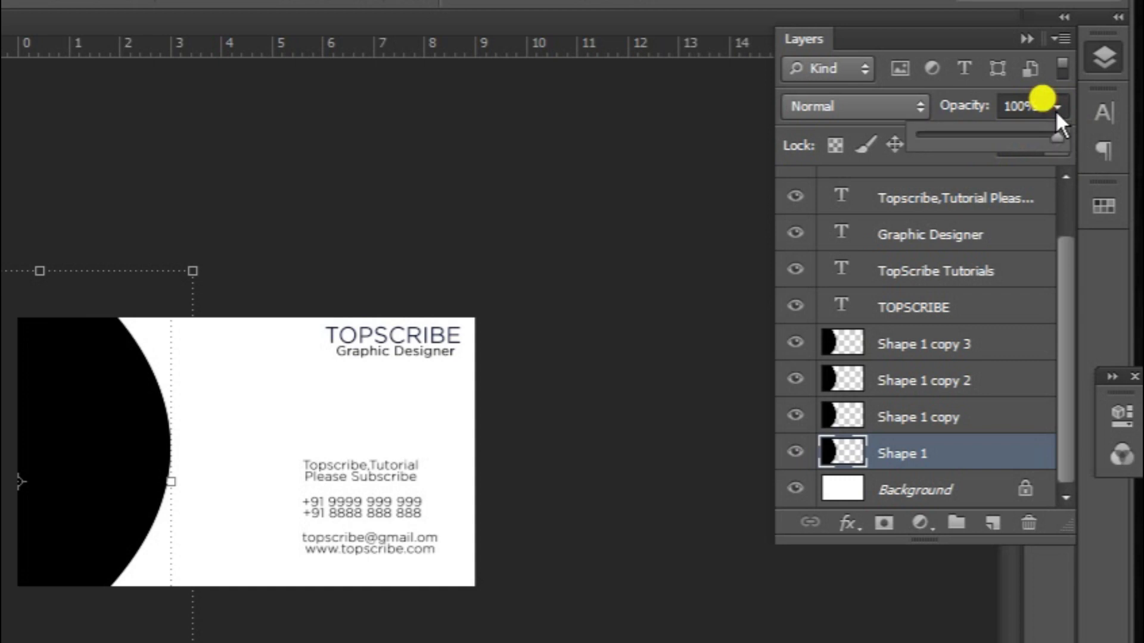
{"action": "left_click", "coordinate": [981, 136]}
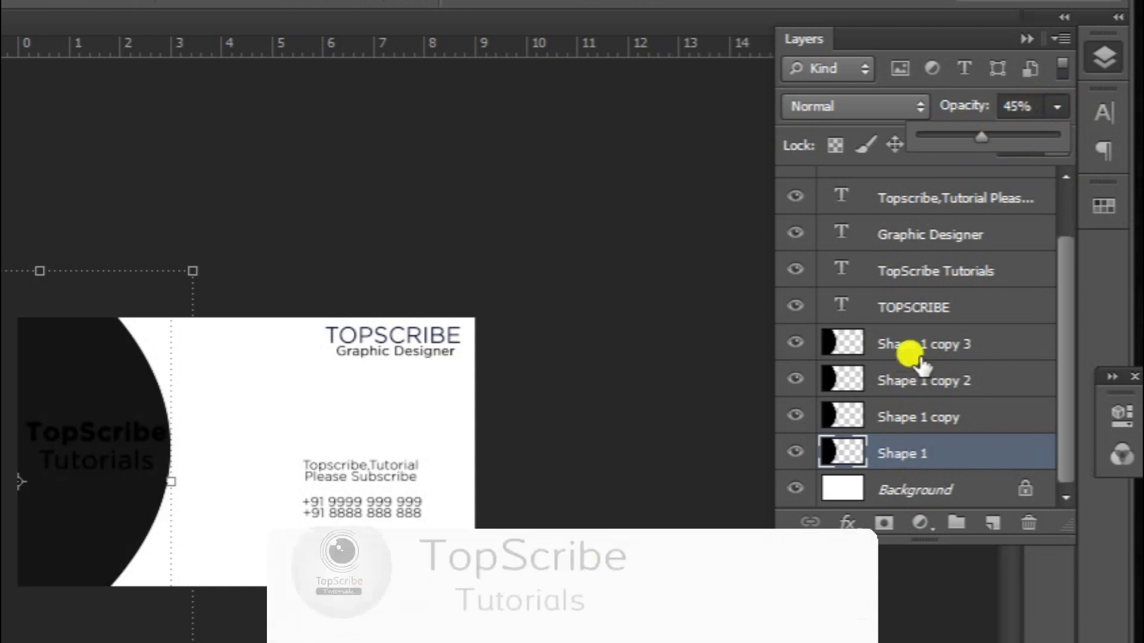
{"action": "left_click", "coordinate": [909, 349]}
{"action": "left_click", "coordinate": [911, 379]}
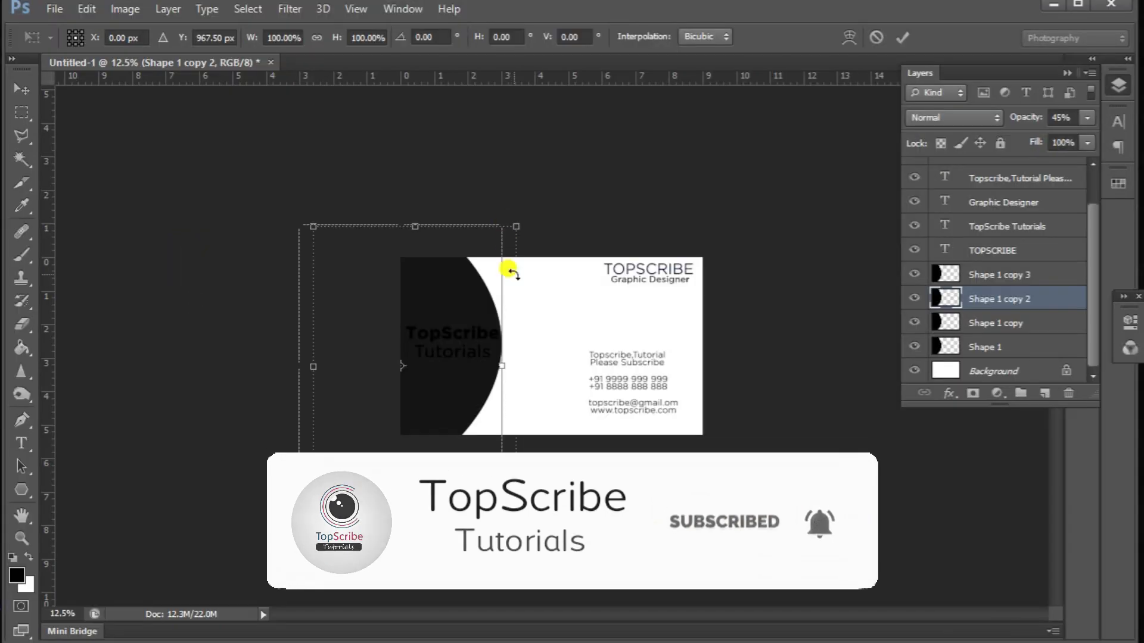
- Rotate Shape 1 copy 2 about 8.64° and reposition it slightly
{"action": "left_click_drag", "start_coordinate": [451, 231], "coordinate": [502, 269]}
{"action": "left_click_drag", "start_coordinate": [557, 470], "coordinate": [501, 492]}
{"action": "left_click_drag", "start_coordinate": [467, 439], "coordinate": [459, 439]}
{"action": "left_click_drag", "start_coordinate": [464, 391], "coordinate": [475, 394]}
{"action": "key", "text": "Left"}
{"action": "key", "text": "Left"}
{"action": "key", "text": "Left"}
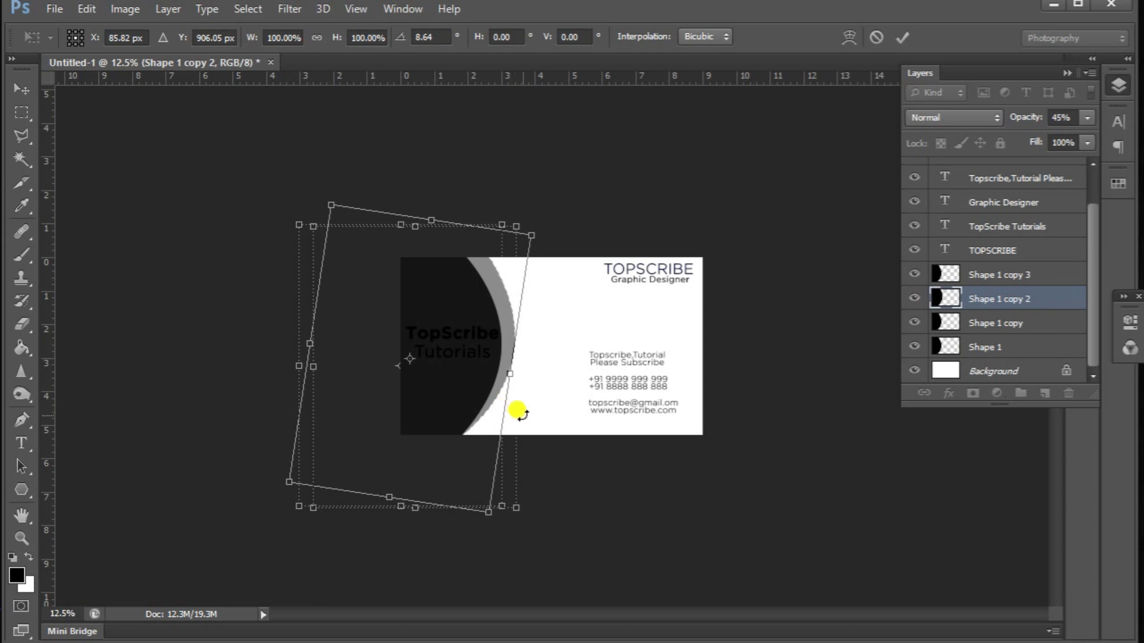
{"action": "key", "text": "Escape"}
- Rotate Shape 1 copy about -14° and shift it slightly right
{"action": "left_click", "coordinate": [977, 322]}
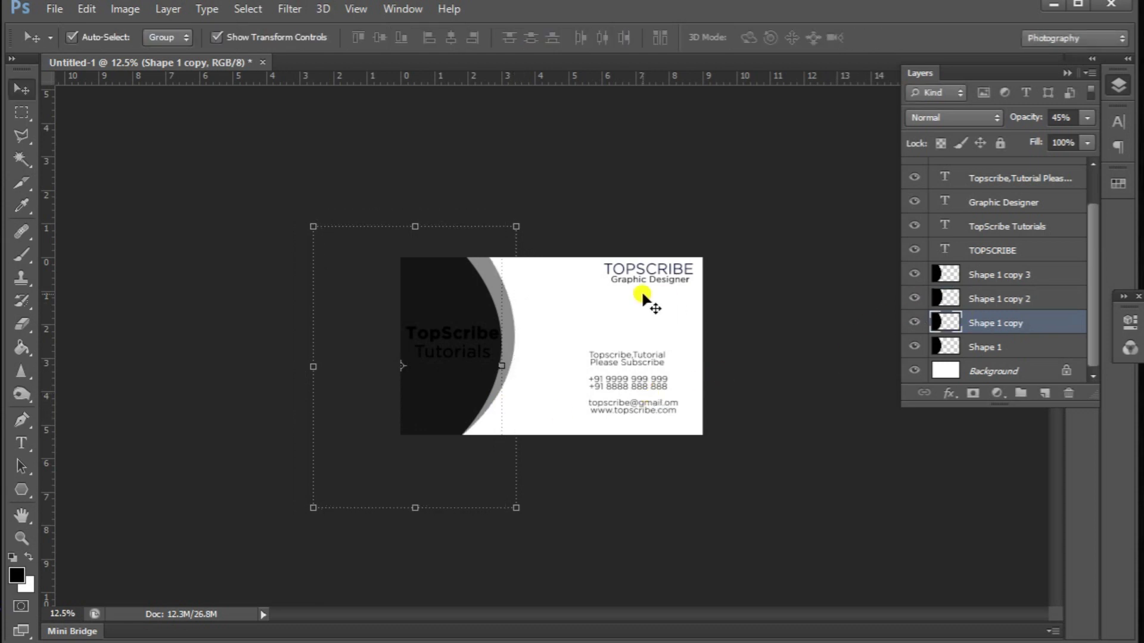
{"action": "key", "text": "ctrl+t"}
{"action": "left_click_drag", "start_coordinate": [508, 211], "coordinate": [483, 162]}
{"action": "left_click_drag", "start_coordinate": [424, 296], "coordinate": [451, 300]}
{"action": "key", "text": "shift+Left"}
{"action": "key", "text": "shift+Left"}
{"action": "key", "text": "shift+Left"}
{"action": "key", "text": "shift+Left"}
{"action": "key", "text": "shift+Left"}
{"action": "key", "text": "shift+Left"}
{"action": "key", "text": "shift+Left"}
{"action": "key", "text": "shift+Left"}
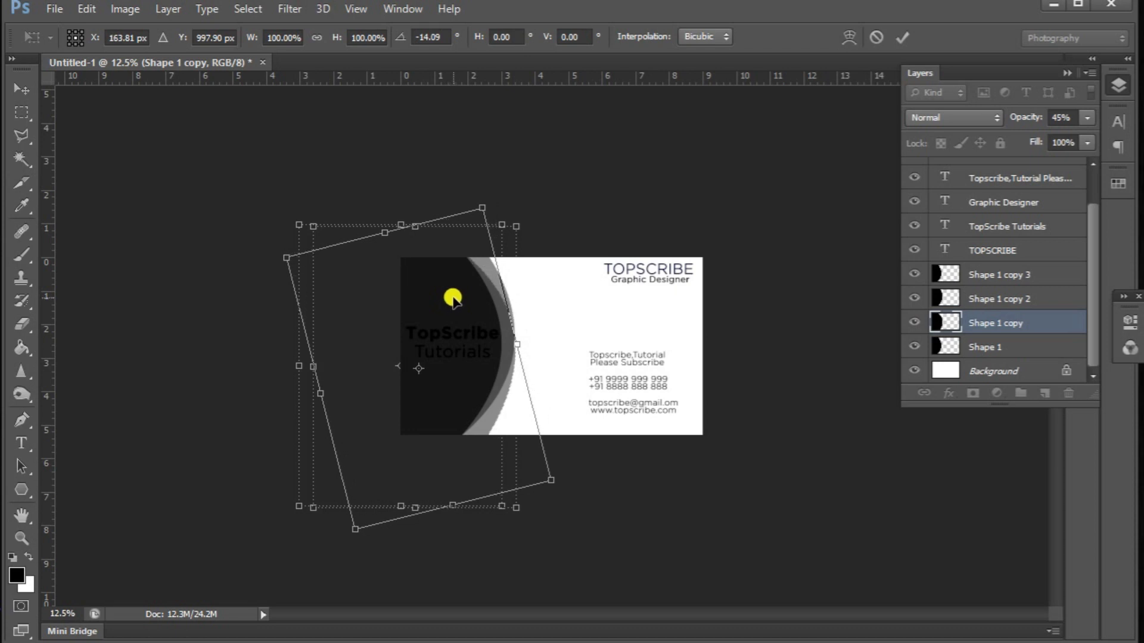
{"action": "key", "text": "Right"}
{"action": "key", "text": "Right"}
{"action": "key", "text": "Right"}
{"action": "key", "text": "Right"}
{"action": "key", "text": "Right"}
{"action": "key", "text": "Right"}
{"action": "key", "text": "Right"}
{"action": "key", "text": "Right"}
{"action": "key", "text": "Right"}
{"action": "key", "text": "Right"}
{"action": "key", "text": "Right"}
{"action": "key", "text": "Right"}
{"action": "key", "text": "Right"}
{"action": "key", "text": "Right"}
{"action": "key", "text": "Right"}
{"action": "key", "text": "Right"}
{"action": "key", "text": "Right"}
{"action": "key", "text": "Right"}
{"action": "key", "text": "Right"}
{"action": "key", "text": "Right"}
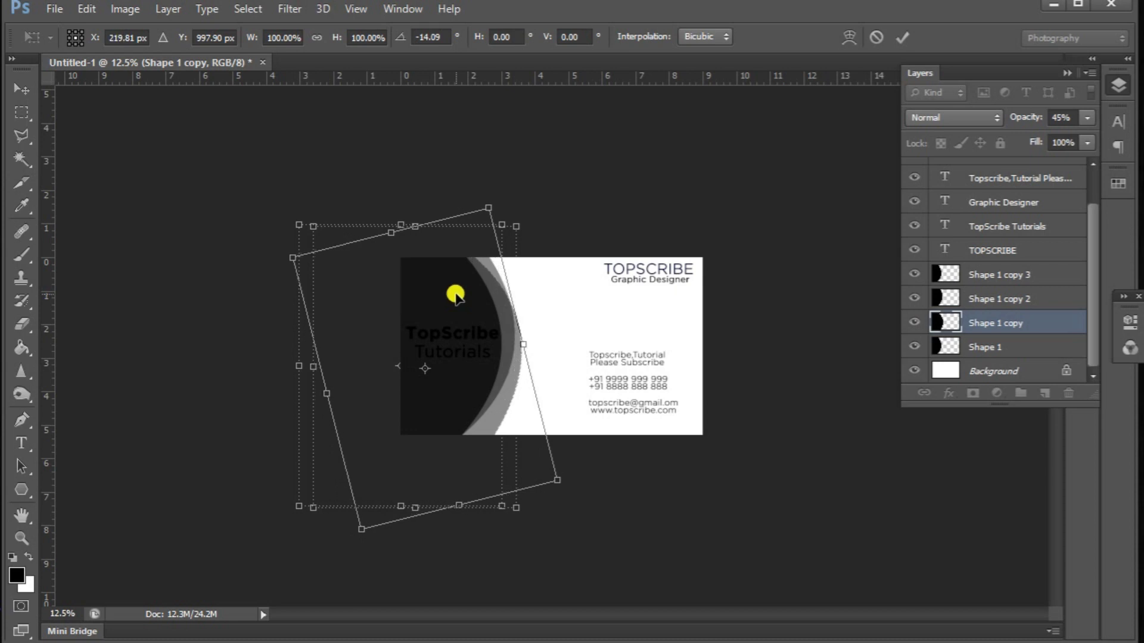
{"action": "key", "text": "Return"}
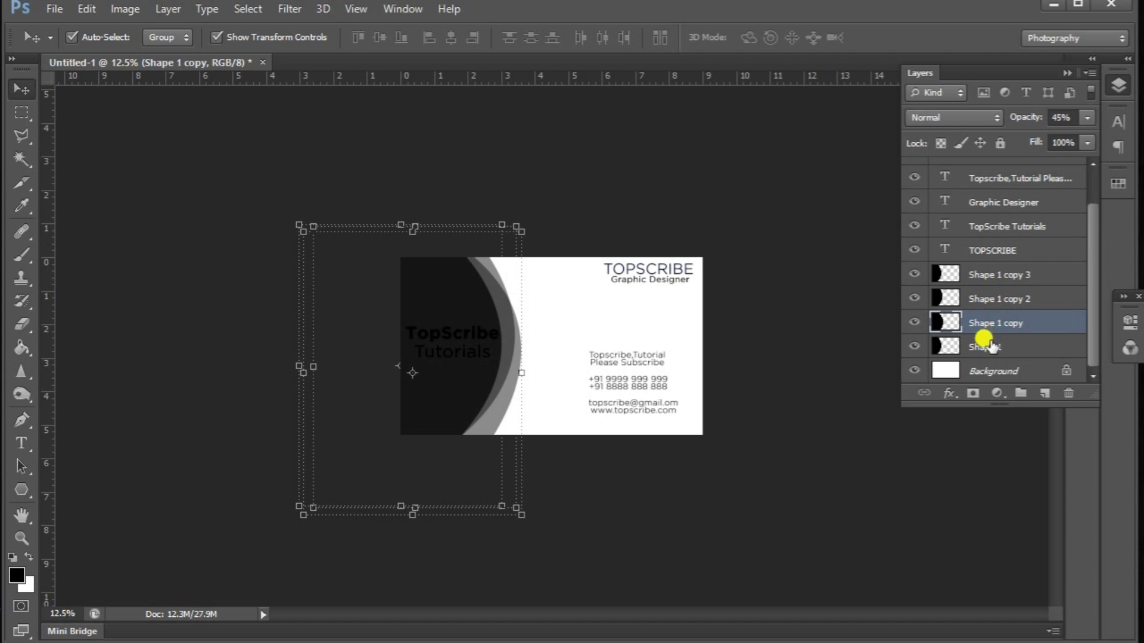
- Rotate the Shape 1 curve about -19° and move it upward
{"action": "left_click", "coordinate": [987, 343]}
{"action": "mouse_move", "coordinate": [471, 354]}
{"action": "left_mouse_down"}
{"action": "mouse_move", "coordinate": [491, 332]}
{"action": "mouse_move", "coordinate": [475, 334]}
{"action": "left_mouse_up"}
{"action": "left_click", "coordinate": [1005, 343]}
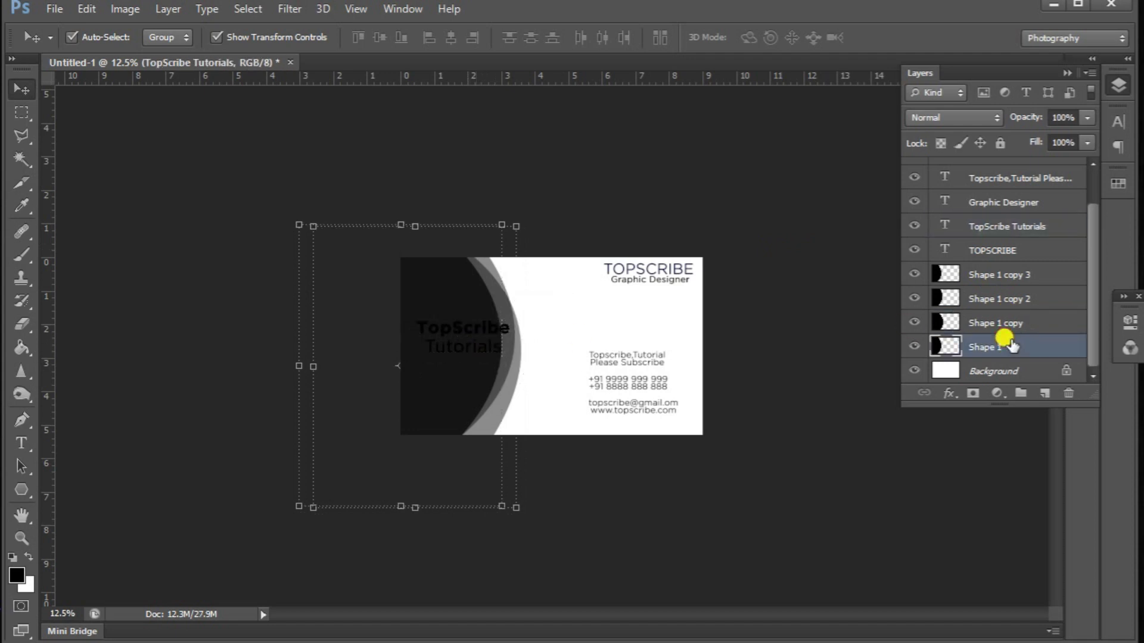
{"action": "left_click_drag", "start_coordinate": [494, 220], "coordinate": [547, 240]}
{"action": "mouse_move", "coordinate": [449, 312]}
{"action": "left_mouse_down"}
{"action": "mouse_move", "coordinate": [455, 302]}
{"action": "mouse_move", "coordinate": [467, 319]}
{"action": "mouse_move", "coordinate": [464, 296]}
{"action": "left_mouse_up"}
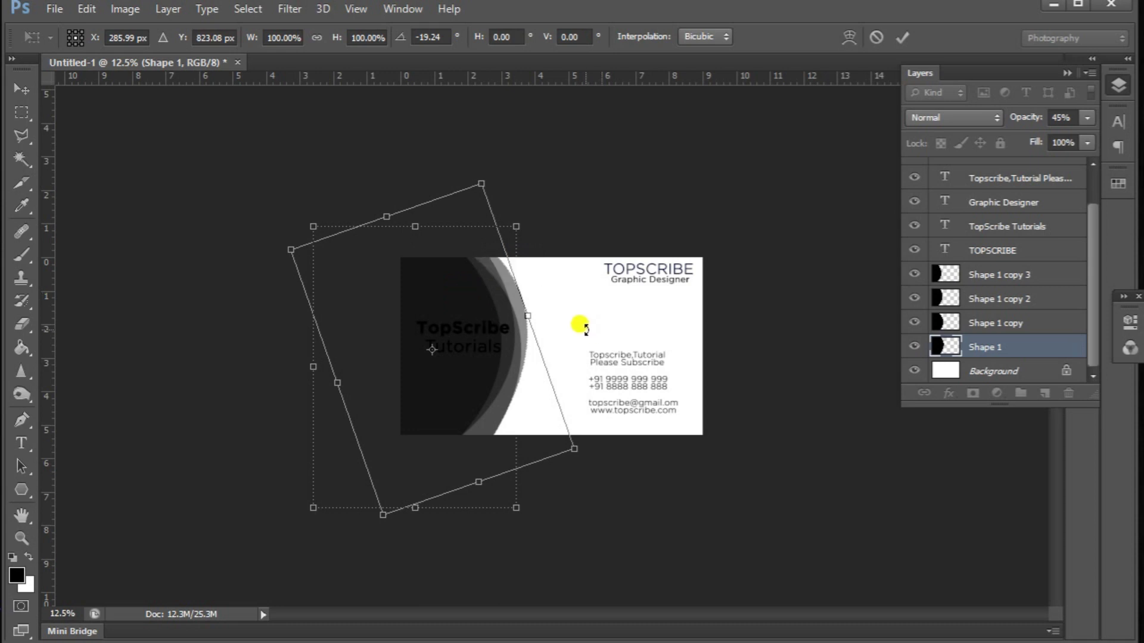
{"action": "key", "text": "Return"}
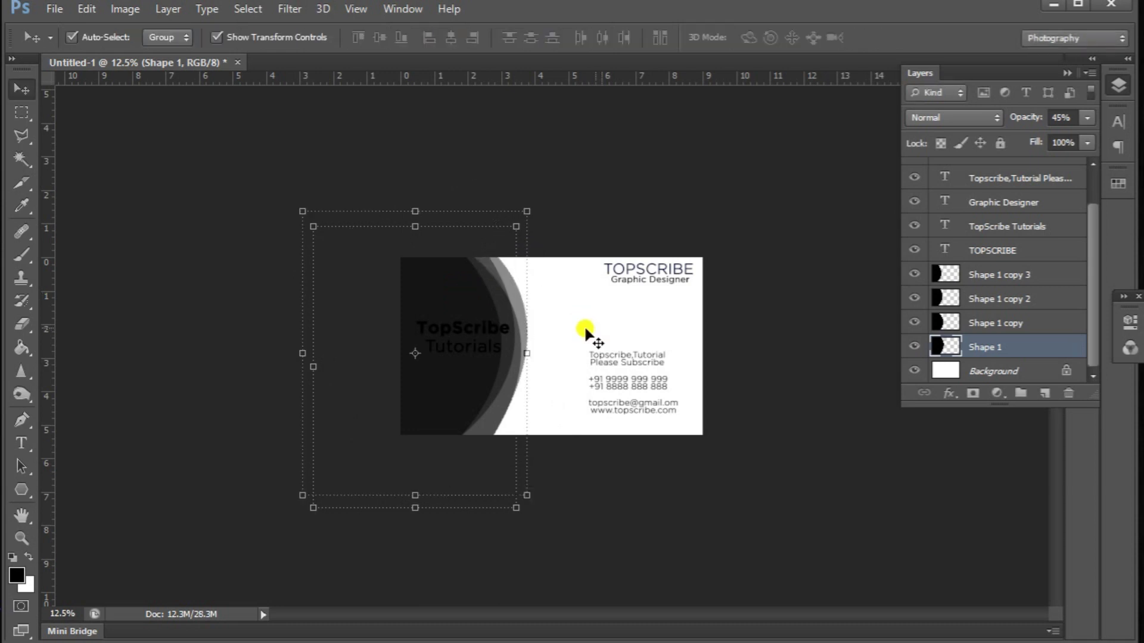
- Select all four curve layers and nudge them down slightly together
{"action": "left_click", "coordinate": [1009, 276]}
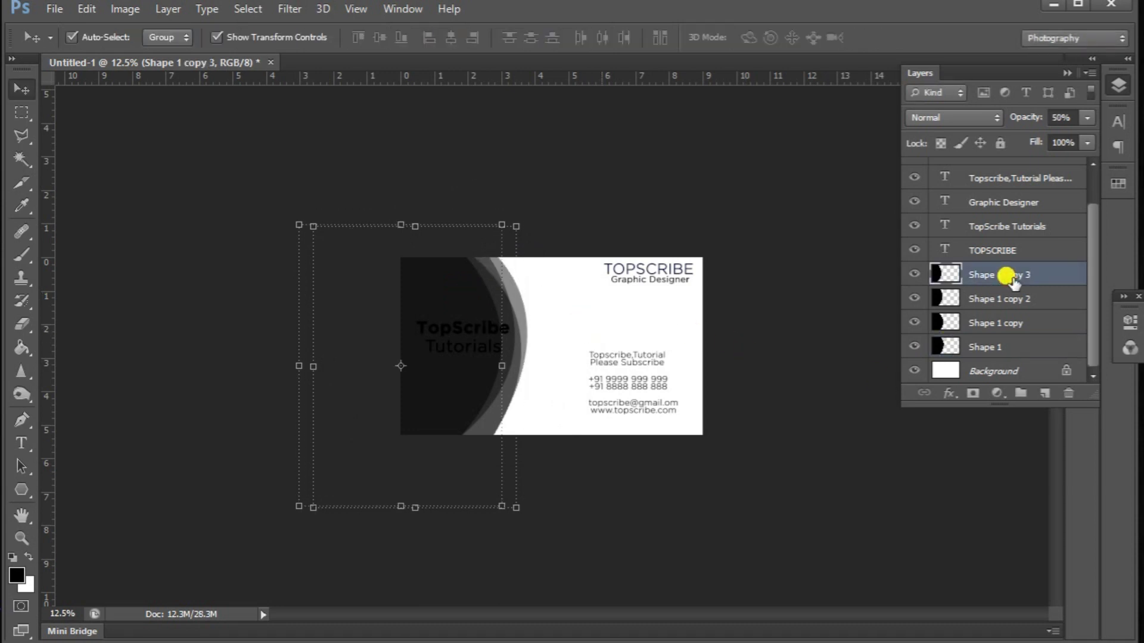
{"action": "left_click", "coordinate": [1009, 344], "text": "shift"}
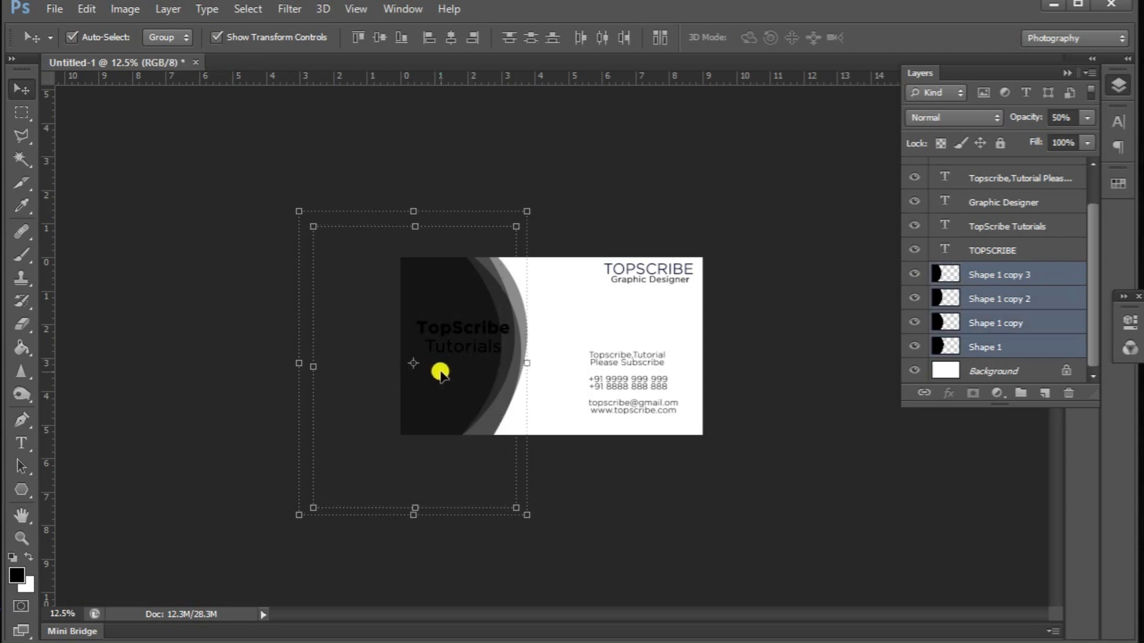
{"action": "key", "text": "shift+Left"}
{"action": "key", "text": "shift+Left"}
{"action": "key", "text": "shift+Left"}
{"action": "key", "text": "shift+Left"}
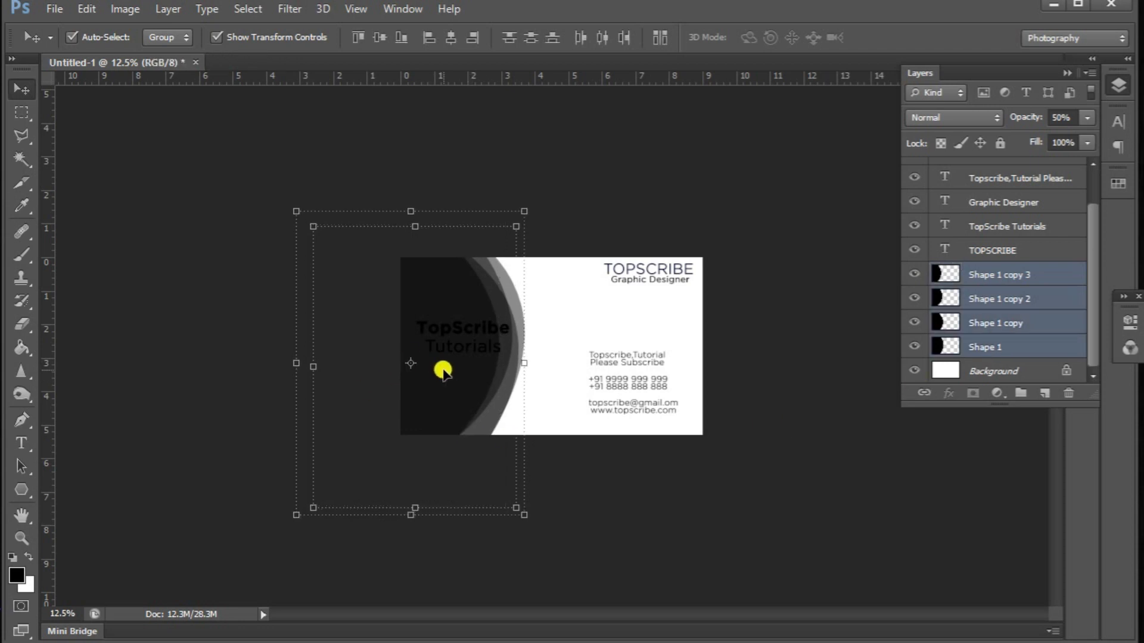
{"action": "key", "text": "shift+Right"}
{"action": "key", "text": "shift+Right"}
{"action": "key", "text": "shift+Right"}
{"action": "key", "text": "shift+Right"}
{"action": "key", "text": "shift+Right"}
{"action": "key", "text": "shift+Right"}
{"action": "key", "text": "shift+Right"}
{"action": "key", "text": "shift+Right"}
{"action": "key", "text": "shift+Right"}
{"action": "key", "text": "shift+Right"}
{"action": "key", "text": "shift+Right"}
{"action": "key", "text": "shift+Right"}
{"action": "key", "text": "shift+Right"}
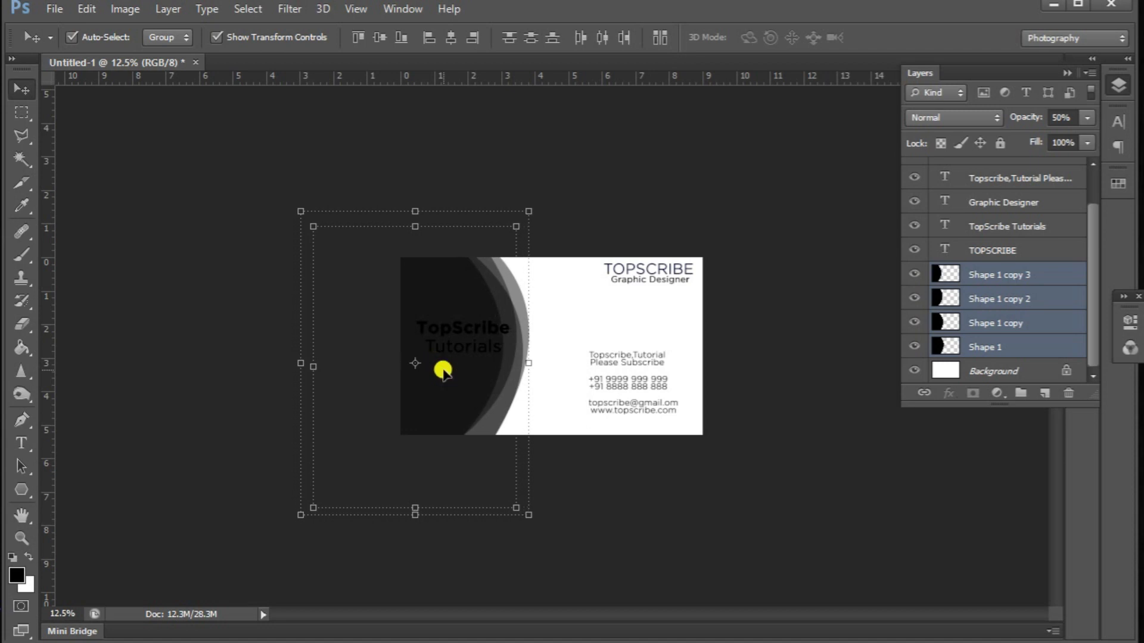
{"action": "key", "text": "shift+Down"}
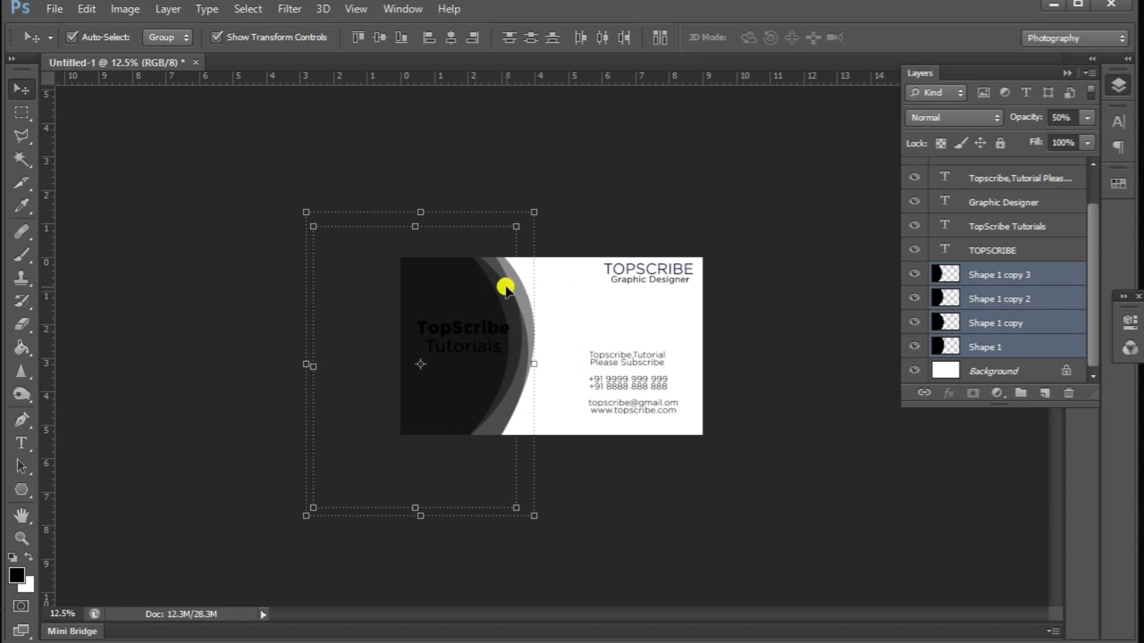
{"action": "key", "text": "ctrl+o"}
- Bring logo.png into the card, scaled to about 59% and rotated 27.77°
{"action": "left_click", "coordinate": [456, 200]}
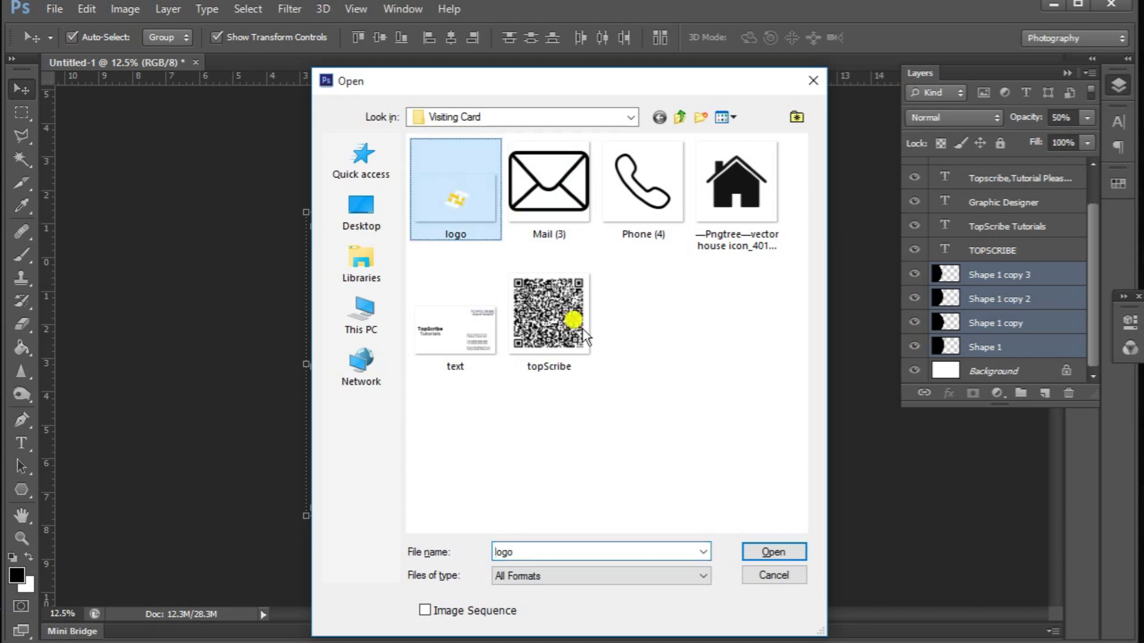
{"action": "left_click", "coordinate": [763, 550]}
{"action": "left_click_drag", "start_coordinate": [559, 366], "coordinate": [122, 67]}
{"action": "left_click_drag", "start_coordinate": [606, 281], "coordinate": [473, 308]}
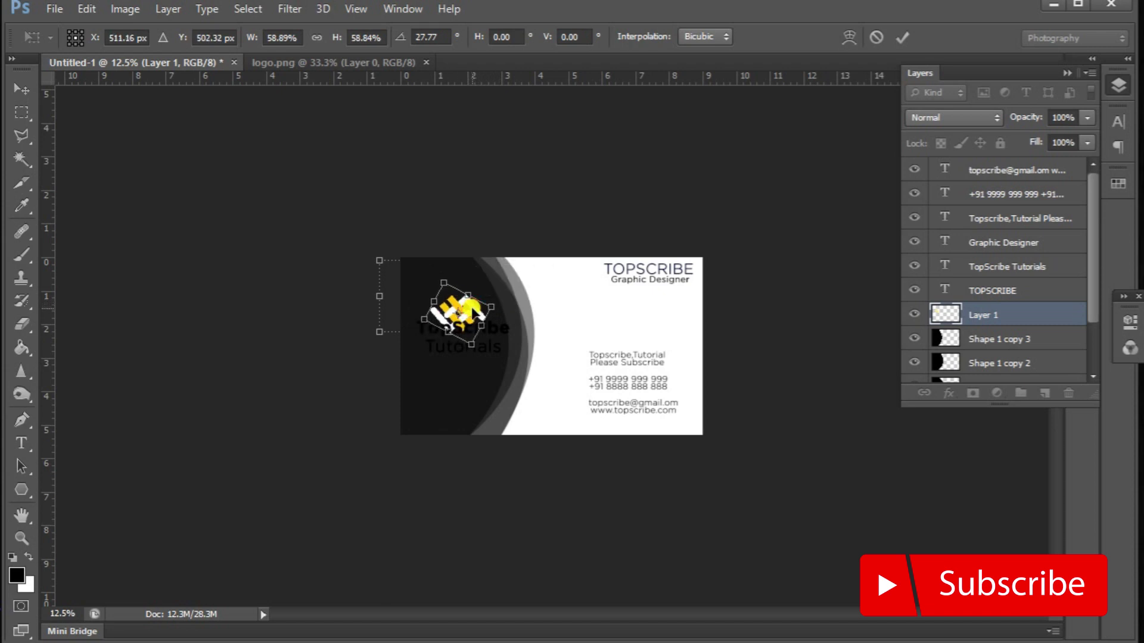
{"action": "key", "text": "Return"}
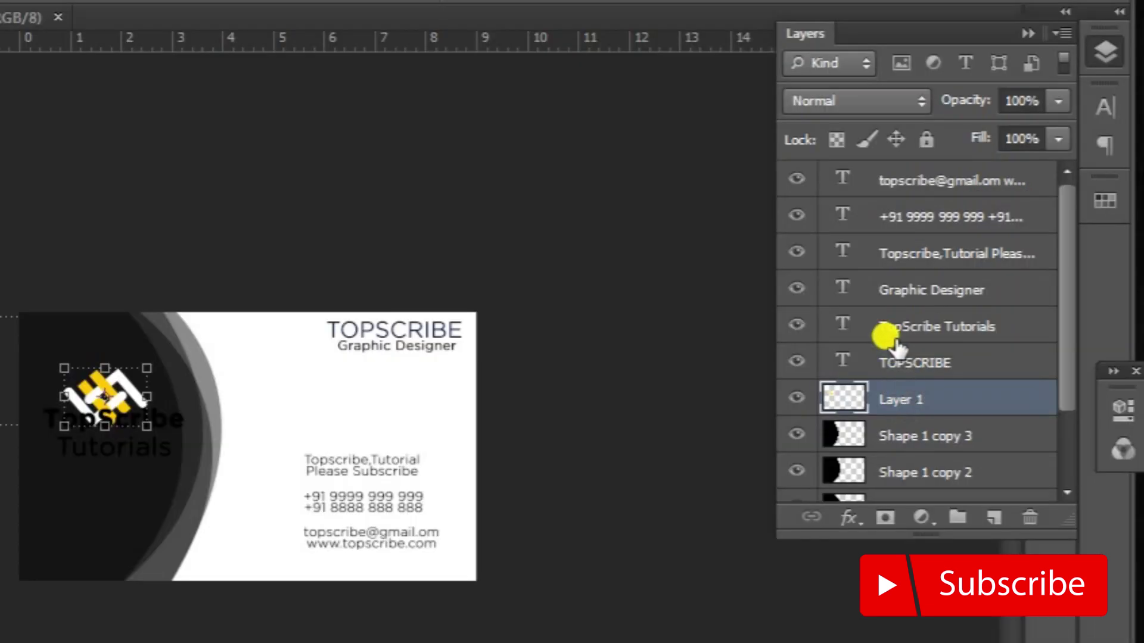
- Change the TopScribe Tutorials text colour to white in the Character panel
{"action": "left_click", "coordinate": [969, 268]}
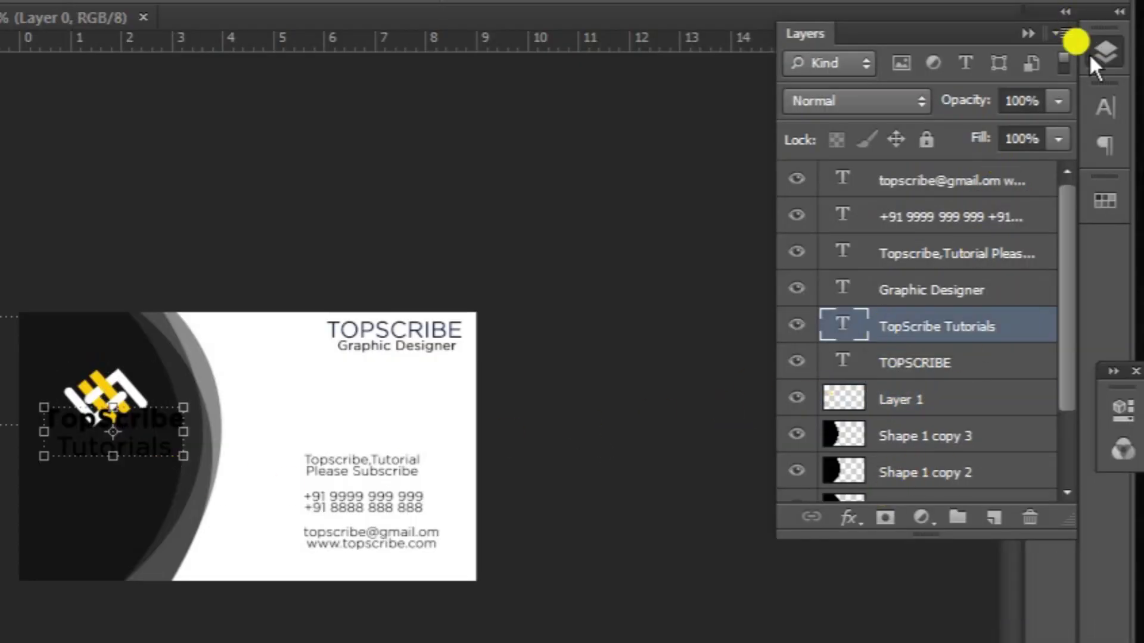
{"action": "left_click", "coordinate": [1102, 109]}
{"action": "left_click", "coordinate": [1031, 256]}
{"action": "left_click_drag", "start_coordinate": [641, 347], "coordinate": [515, 262]}
{"action": "left_click", "coordinate": [1111, 256]}
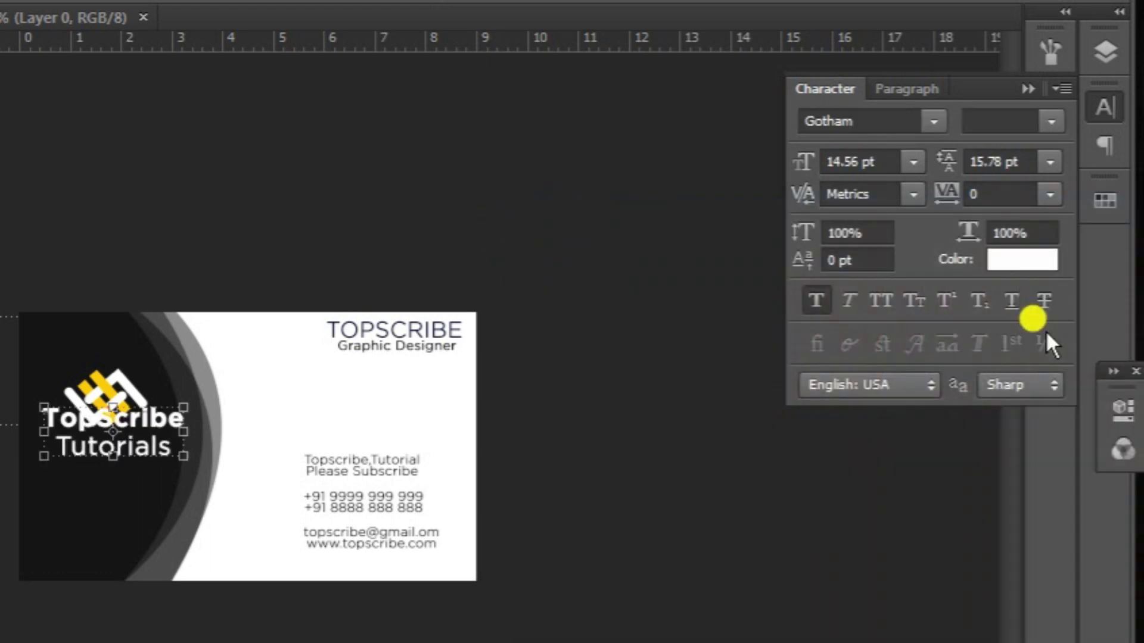
- Position the white text centred beneath the yellow logo
{"action": "mouse_move", "coordinate": [480, 368]}
{"action": "left_mouse_down"}
{"action": "mouse_move", "coordinate": [470, 365]}
{"action": "mouse_move", "coordinate": [481, 368]}
{"action": "left_mouse_up"}
{"action": "left_click", "coordinate": [576, 403]}
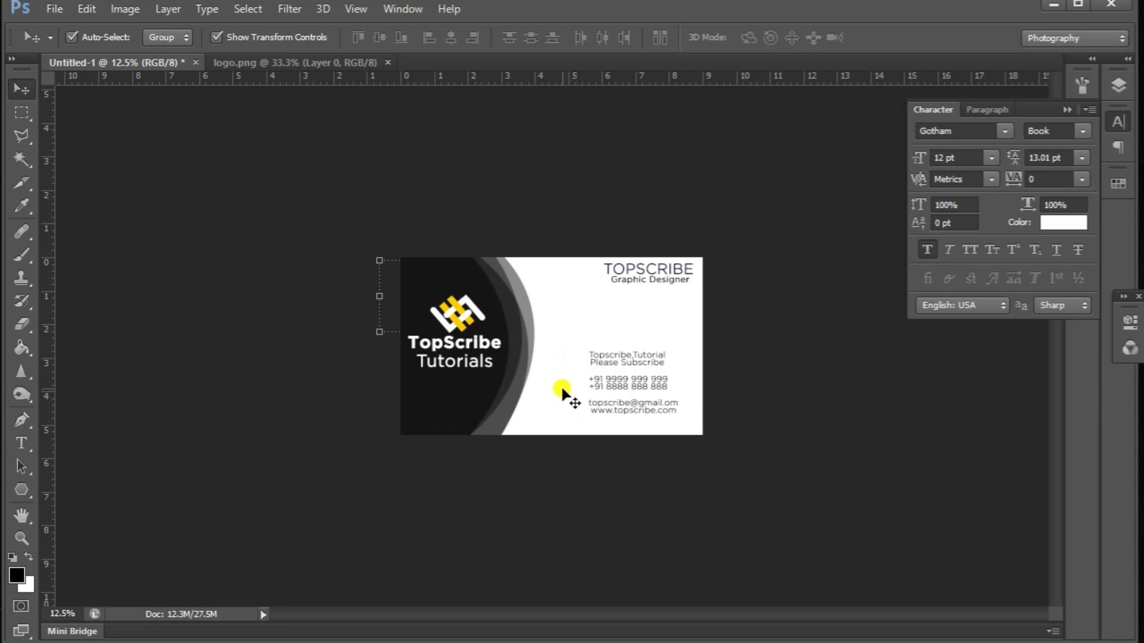
{"action": "key", "text": "ctrl+plus"}
{"action": "key", "text": "ctrl+plus"}
{"action": "key", "text": "ctrl+plus"}
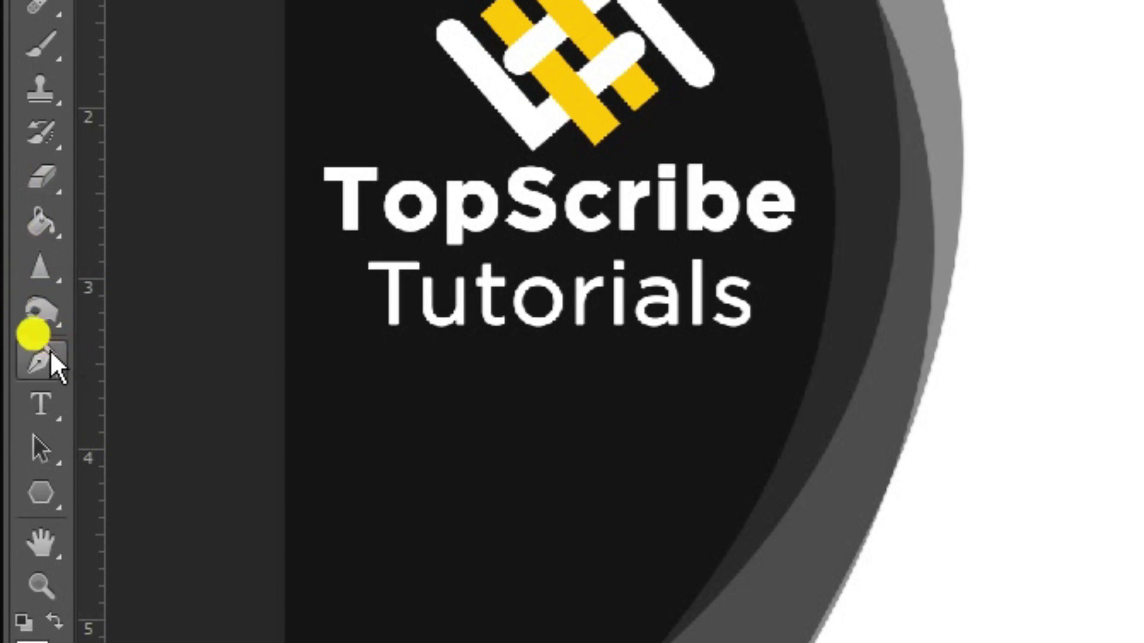
- Draw a small six-sided polygon with no fill and a 0.8 pt black stroke
{"action": "left_click", "coordinate": [40, 489]}
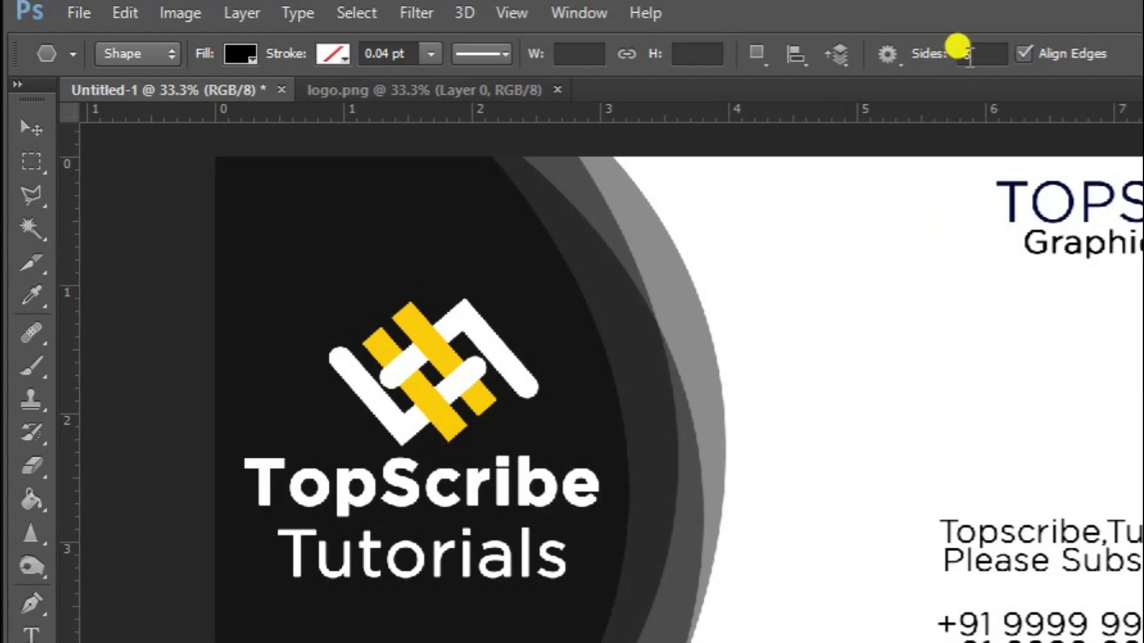
{"action": "left_click", "coordinate": [242, 55]}
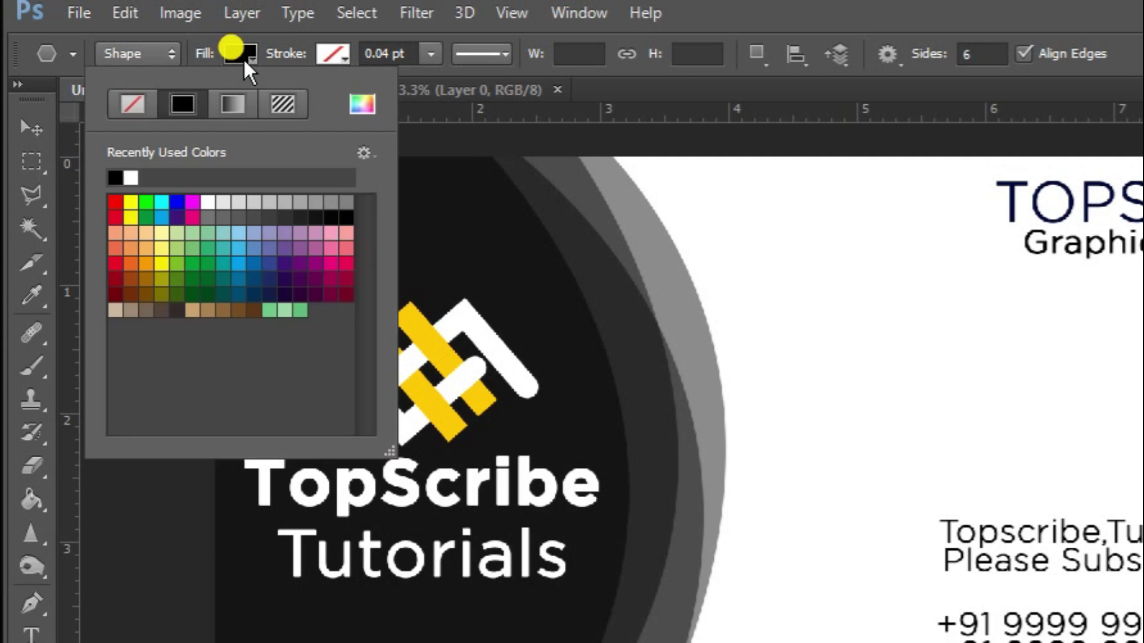
{"action": "left_click", "coordinate": [117, 109]}
{"action": "left_click", "coordinate": [331, 58]}
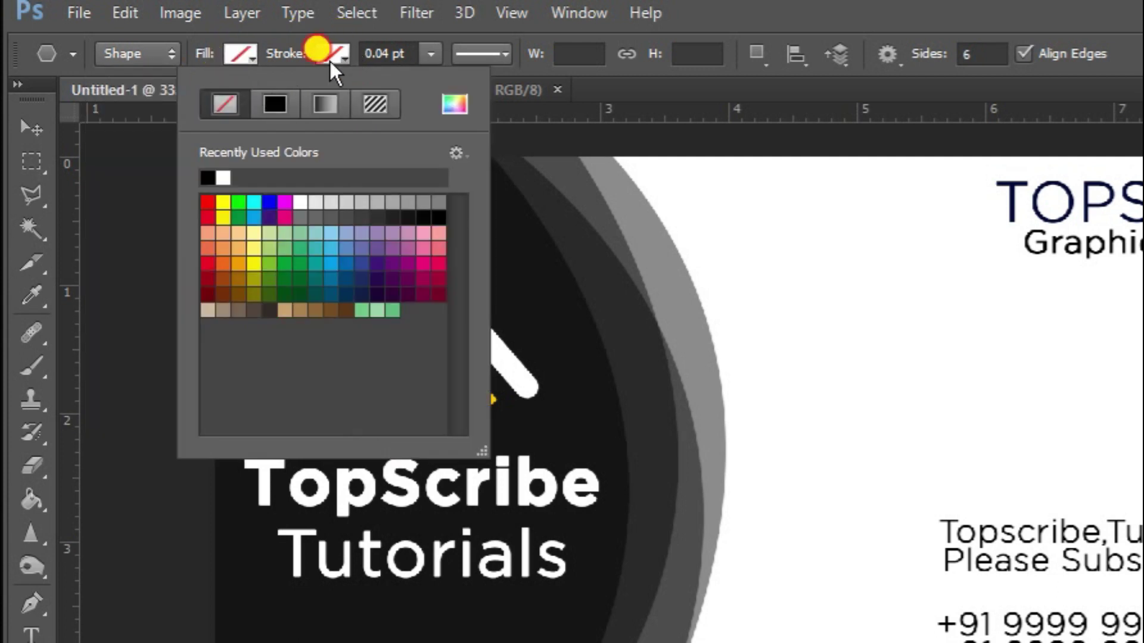
{"action": "left_click", "coordinate": [269, 107]}
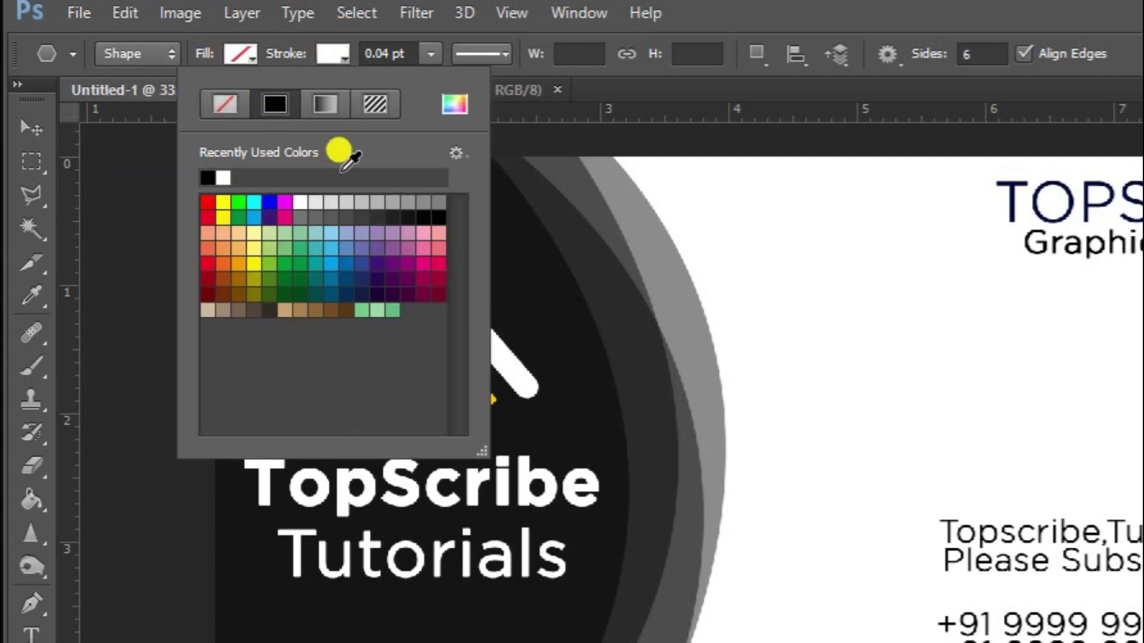
{"action": "left_click", "coordinate": [409, 216]}
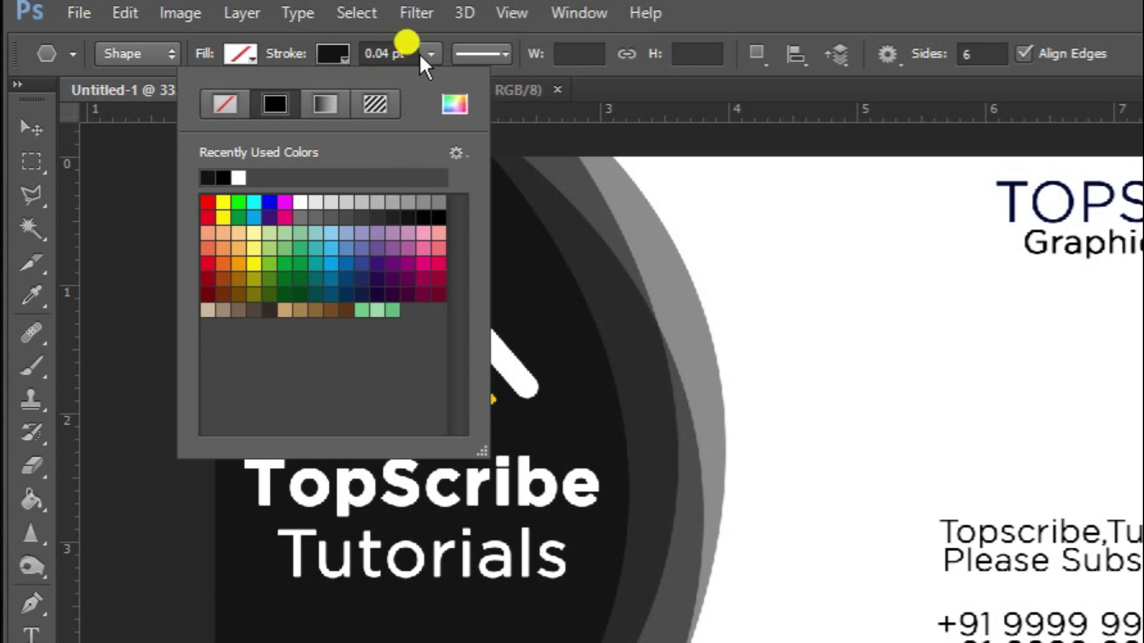
{"action": "left_click", "coordinate": [421, 51]}
{"action": "double_click", "coordinate": [377, 54]}
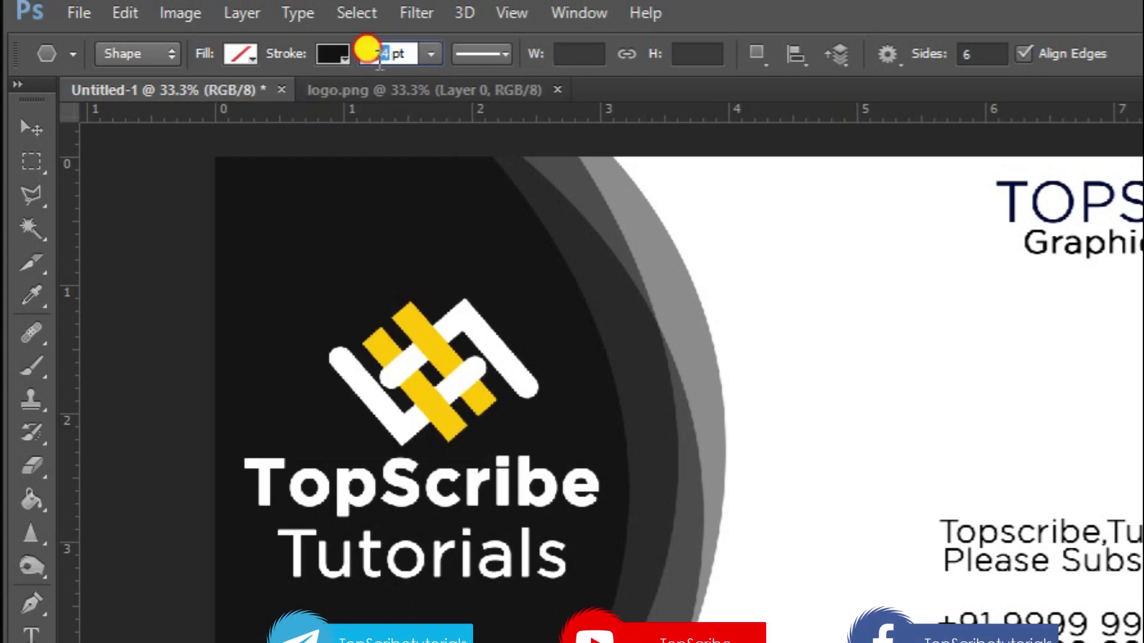
{"action": "type", "text": "30"}
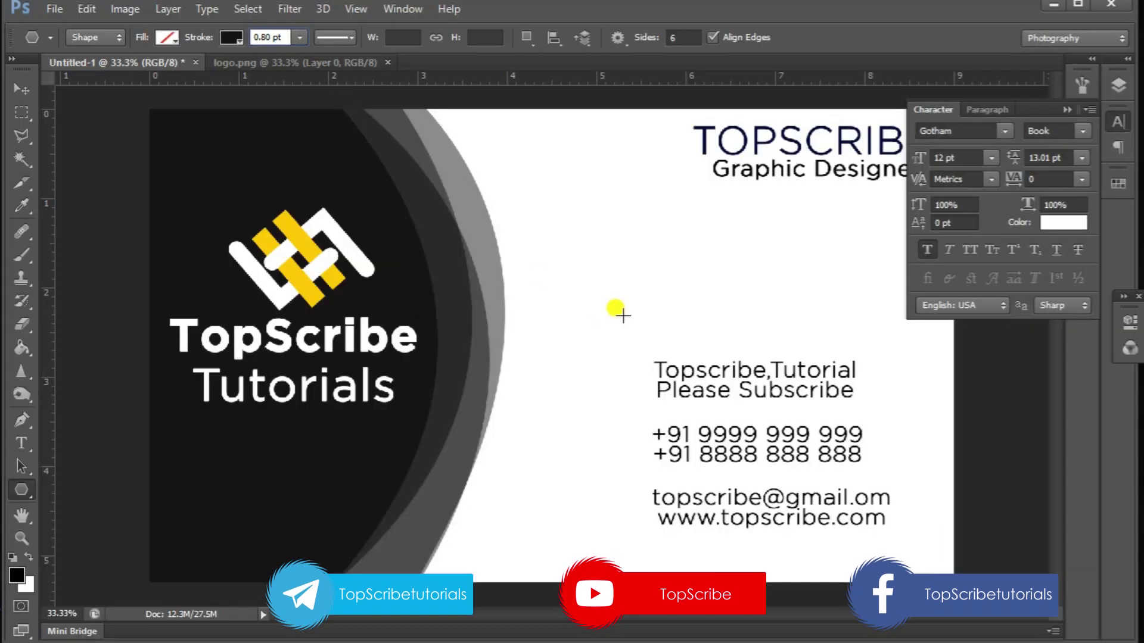
{"action": "mouse_move", "coordinate": [583, 349]}
{"action": "left_mouse_down"}
{"action": "mouse_move", "coordinate": [595, 362]}
{"action": "mouse_move", "coordinate": [608, 355]}
{"action": "mouse_move", "coordinate": [609, 368]}
{"action": "mouse_move", "coordinate": [600, 363]}
{"action": "left_mouse_up"}
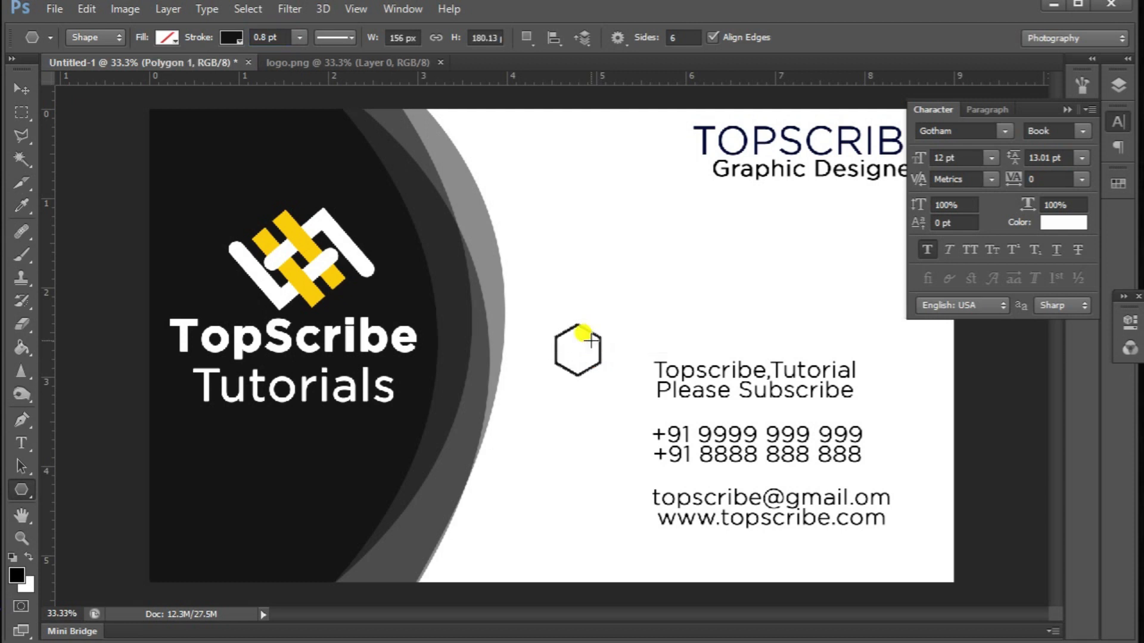
- Resize the hexagon and nudge it left beside the Topscribe text
{"action": "left_click", "coordinate": [21, 88]}
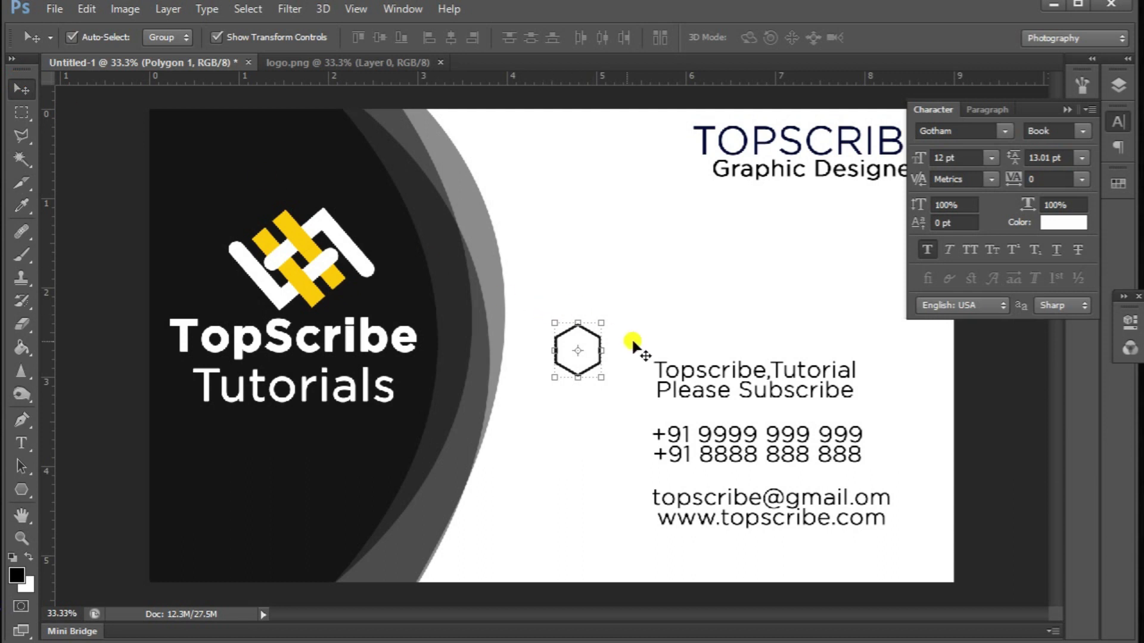
{"action": "left_click_drag", "start_coordinate": [603, 322], "coordinate": [620, 362]}
{"action": "mouse_move", "coordinate": [618, 401]}
{"action": "left_mouse_down"}
{"action": "mouse_move", "coordinate": [659, 388]}
{"action": "mouse_move", "coordinate": [623, 388]}
{"action": "mouse_move", "coordinate": [656, 409]}
{"action": "mouse_move", "coordinate": [608, 385]}
{"action": "left_mouse_up"}
{"action": "key", "text": "Left"}
{"action": "key", "text": "Left"}
{"action": "key", "text": "Left"}
{"action": "key", "text": "Left"}
{"action": "key", "text": "Left"}
{"action": "key", "text": "Left"}
{"action": "key", "text": "Left"}
{"action": "key", "text": "Left"}
{"action": "key", "text": "Left"}
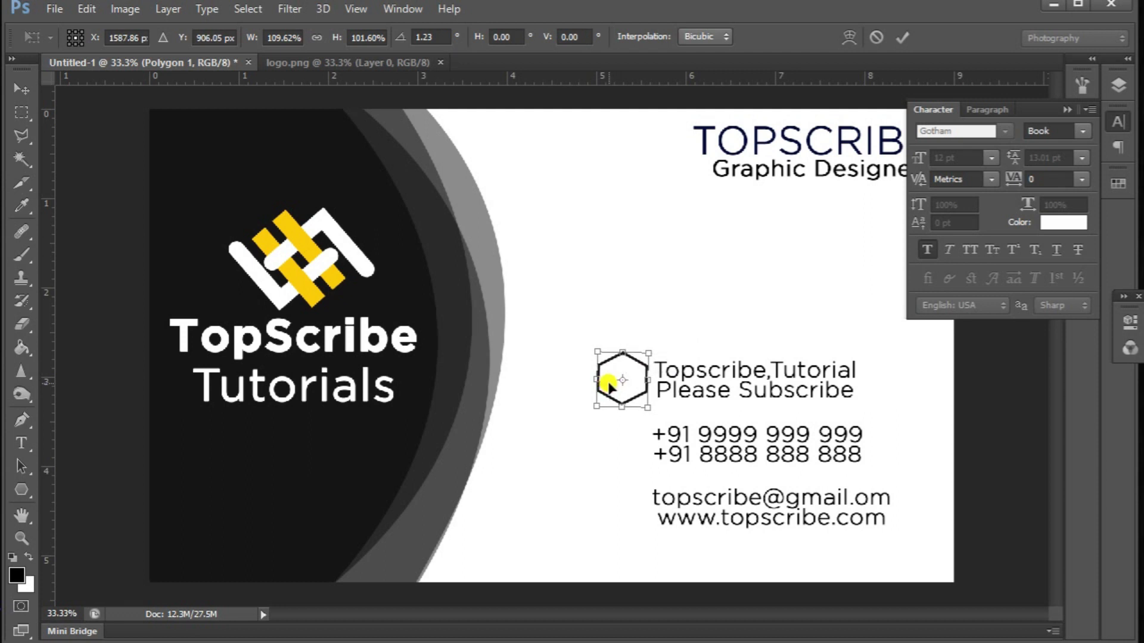
{"action": "key", "text": "Left"}
{"action": "key", "text": "Left"}
{"action": "key", "text": "Left"}
{"action": "key", "text": "Left"}
{"action": "key", "text": "Left"}
{"action": "key", "text": "Left"}
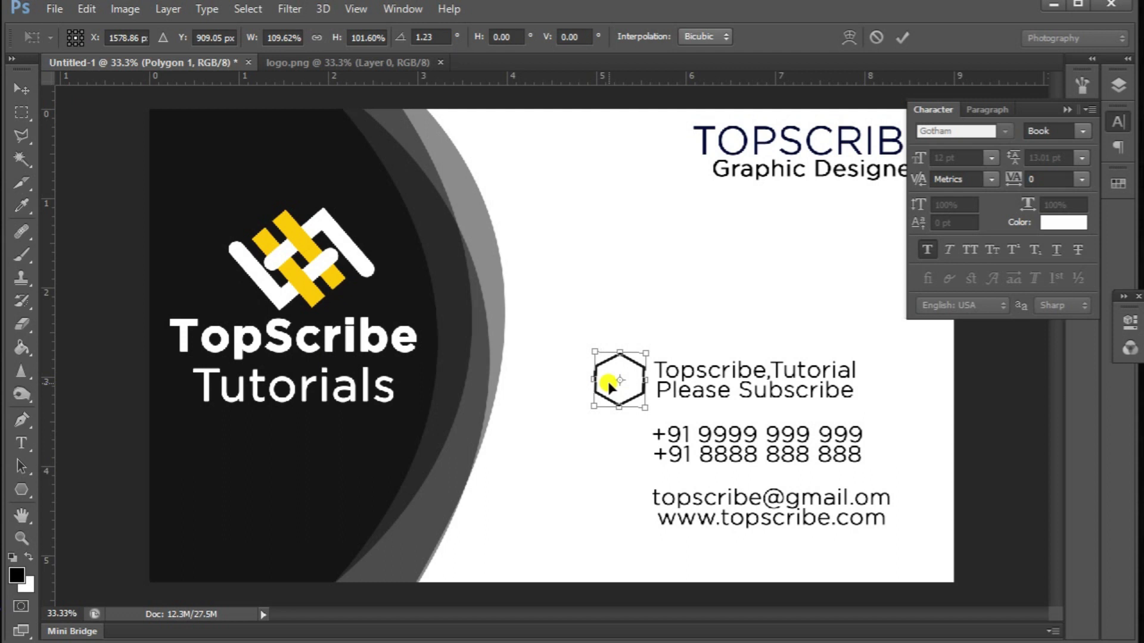
{"action": "key", "text": "Return"}
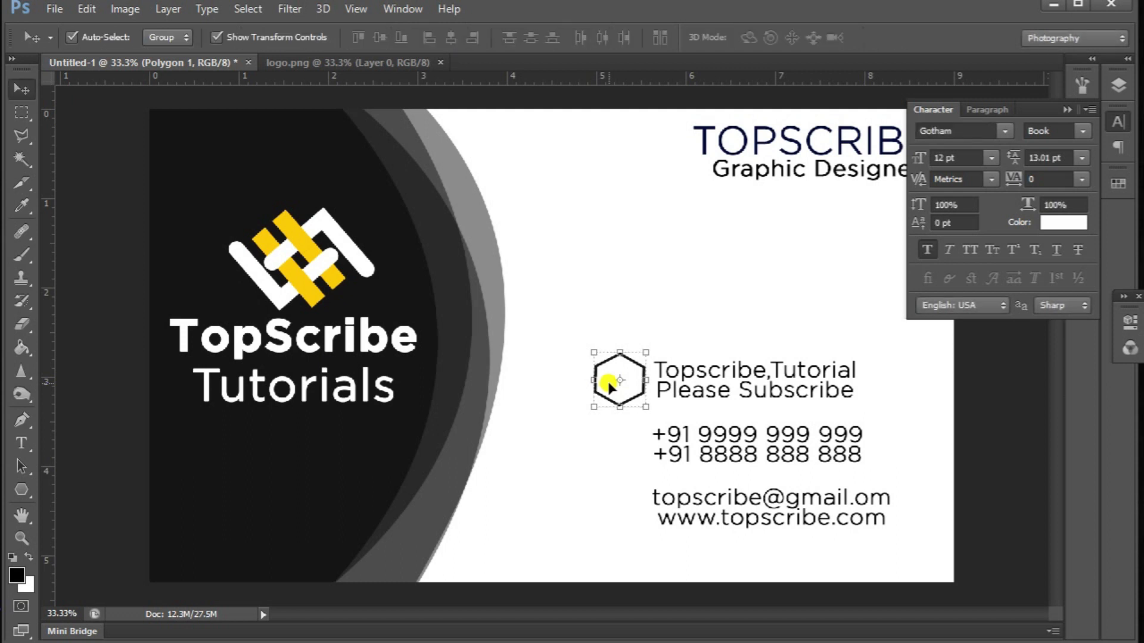
- Duplicate the hexagon twice, placing copies beside the phone numbers and e-mail lines
{"action": "key", "text": "ctrl+j"}
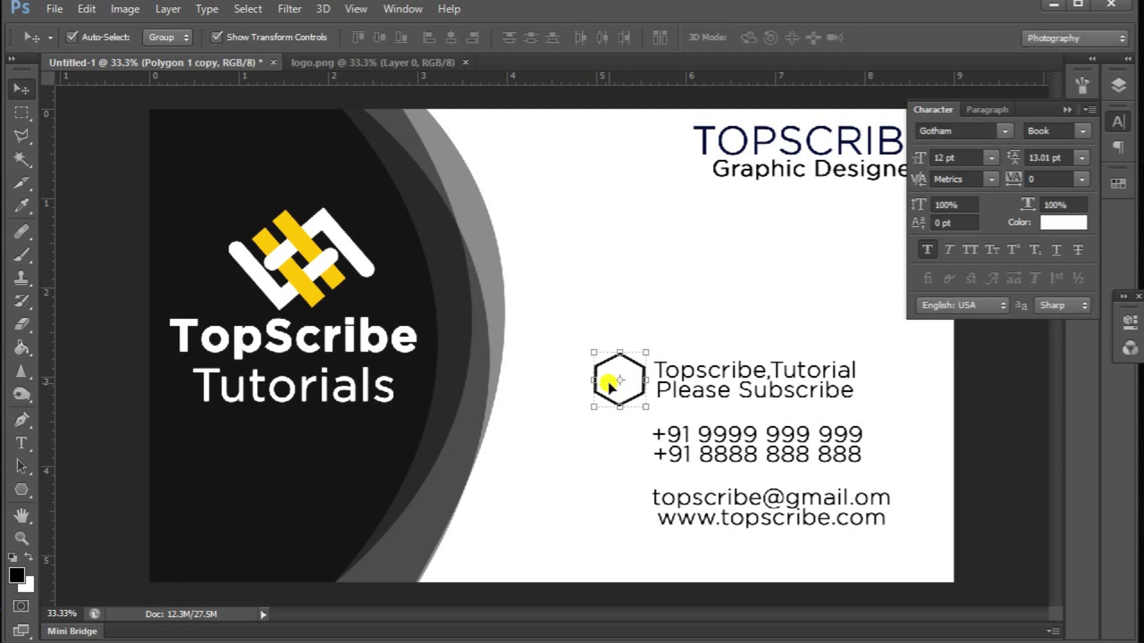
{"action": "key", "text": "shift+Down"}
{"action": "key", "text": "shift+Down"}
{"action": "key", "text": "shift+Down"}
{"action": "key", "text": "shift+Down"}
{"action": "key", "text": "shift+Down"}
{"action": "key", "text": "shift+Down"}
{"action": "key", "text": "shift+Down"}
{"action": "key", "text": "shift+Down"}
{"action": "key", "text": "shift+Down"}
{"action": "key", "text": "shift+Down"}
{"action": "key", "text": "shift+Down"}
{"action": "key", "text": "shift+Down"}
{"action": "key", "text": "shift+Down"}
{"action": "key", "text": "shift+Down"}
{"action": "key", "text": "shift+Down"}
{"action": "key", "text": "shift+Down"}
{"action": "key", "text": "shift+Down"}
{"action": "key", "text": "shift+Down"}
{"action": "key", "text": "shift+Down"}
{"action": "key", "text": "shift+Down"}
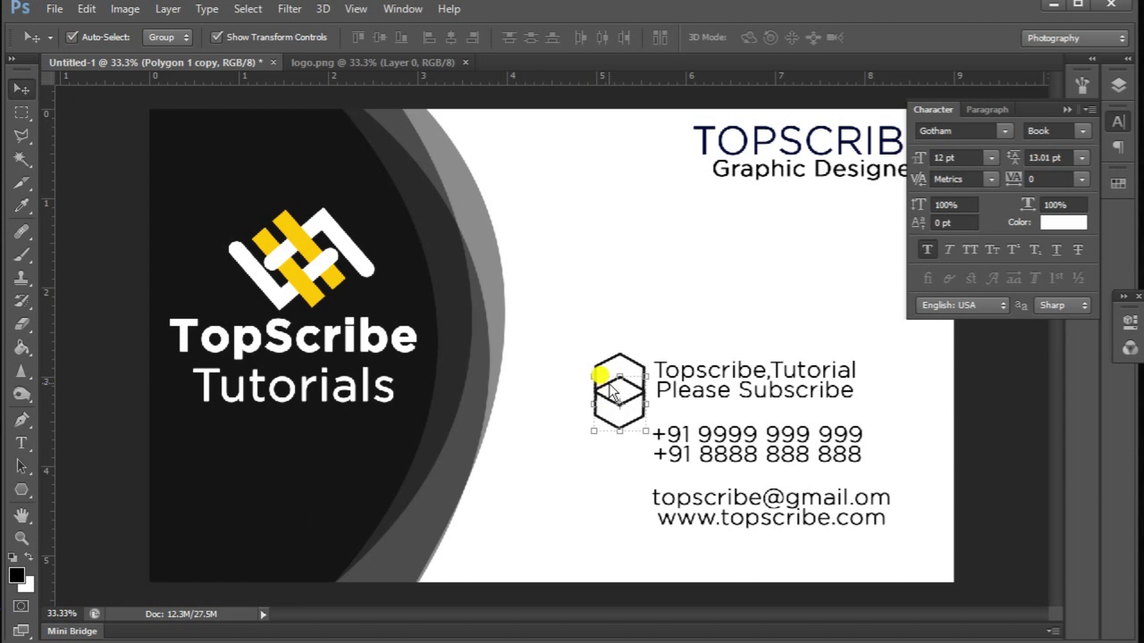
{"action": "key", "text": "shift+Down"}
{"action": "key", "text": "shift+Down"}
{"action": "key", "text": "shift+Down"}
{"action": "key", "text": "shift+Down"}
{"action": "key", "text": "shift+Down"}
{"action": "key", "text": "shift+Down"}
{"action": "key", "text": "shift+Down"}
{"action": "key", "text": "shift+Down"}
{"action": "key", "text": "shift+Down"}
{"action": "key", "text": "shift+Down"}
{"action": "key", "text": "shift+Down"}
{"action": "key", "text": "shift+Down"}
{"action": "key", "text": "shift+Down"}
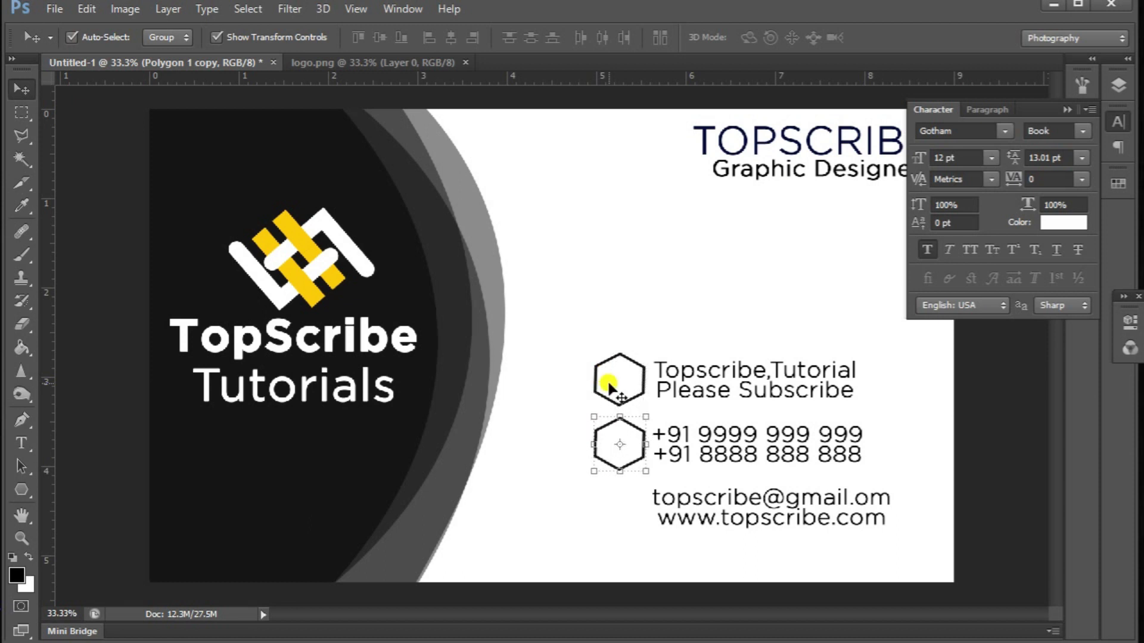
{"action": "key", "text": "ctrl+j"}
{"action": "key", "text": "shift+Down"}
{"action": "key", "text": "shift+Down"}
{"action": "key", "text": "shift+Down"}
{"action": "key", "text": "shift+Down"}
{"action": "key", "text": "shift+Down"}
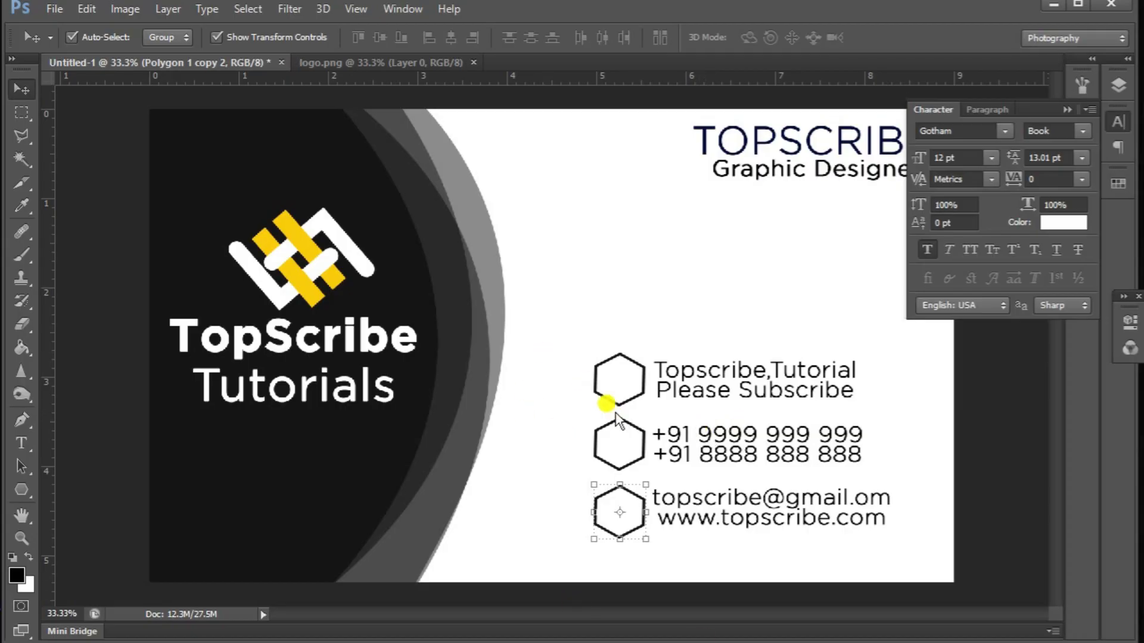
{"action": "key", "text": "ctrl+o"}
- Place the house icon in the top hexagon at about 16.5%, then close the house and logo documents
{"action": "left_click", "coordinate": [757, 205]}
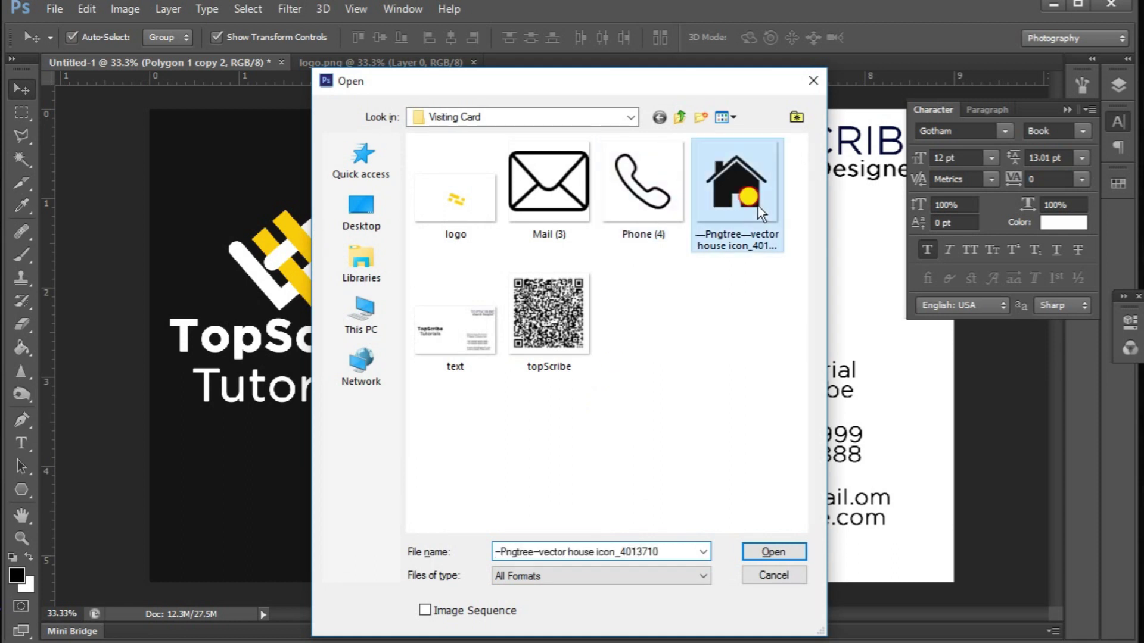
{"action": "left_click", "coordinate": [770, 554]}
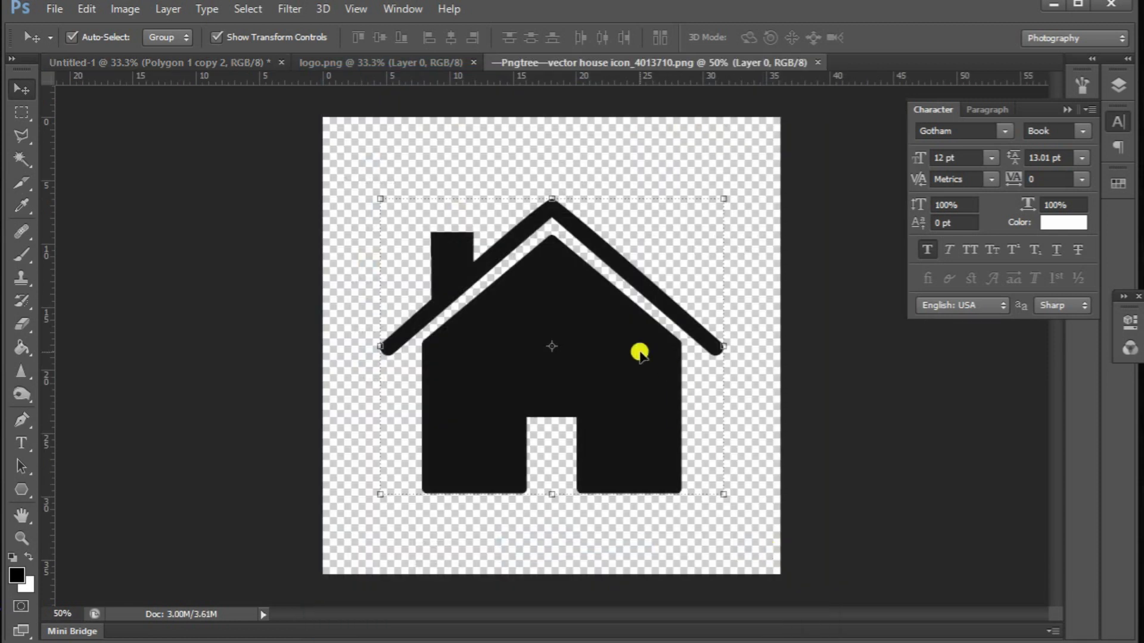
{"action": "left_click_drag", "start_coordinate": [612, 389], "coordinate": [616, 306]}
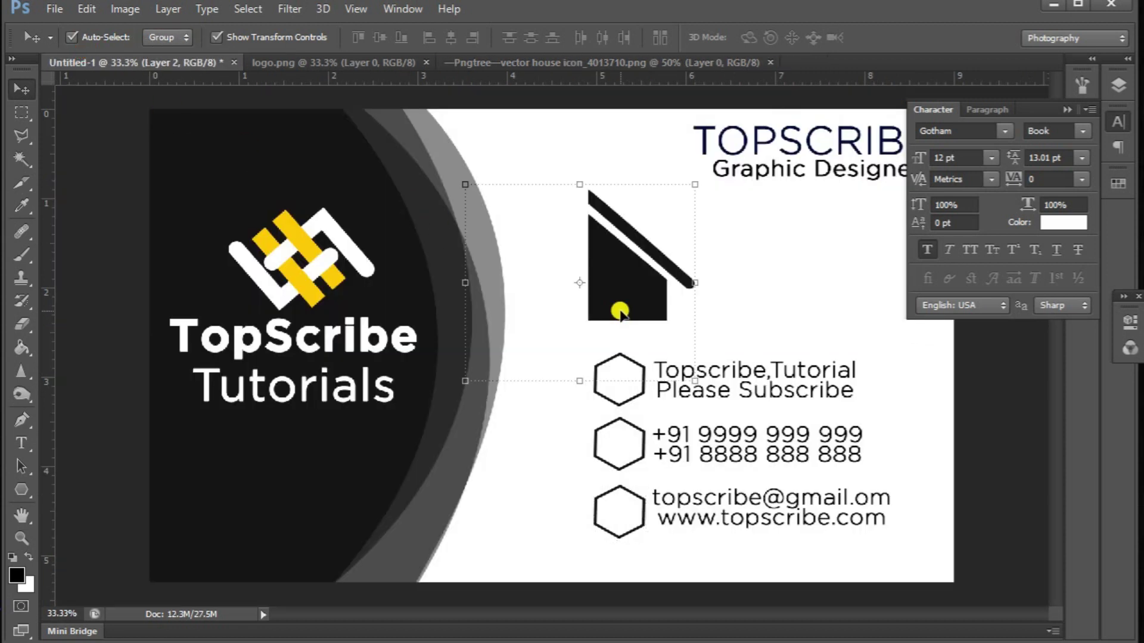
{"action": "left_click_drag", "start_coordinate": [693, 179], "coordinate": [626, 348]}
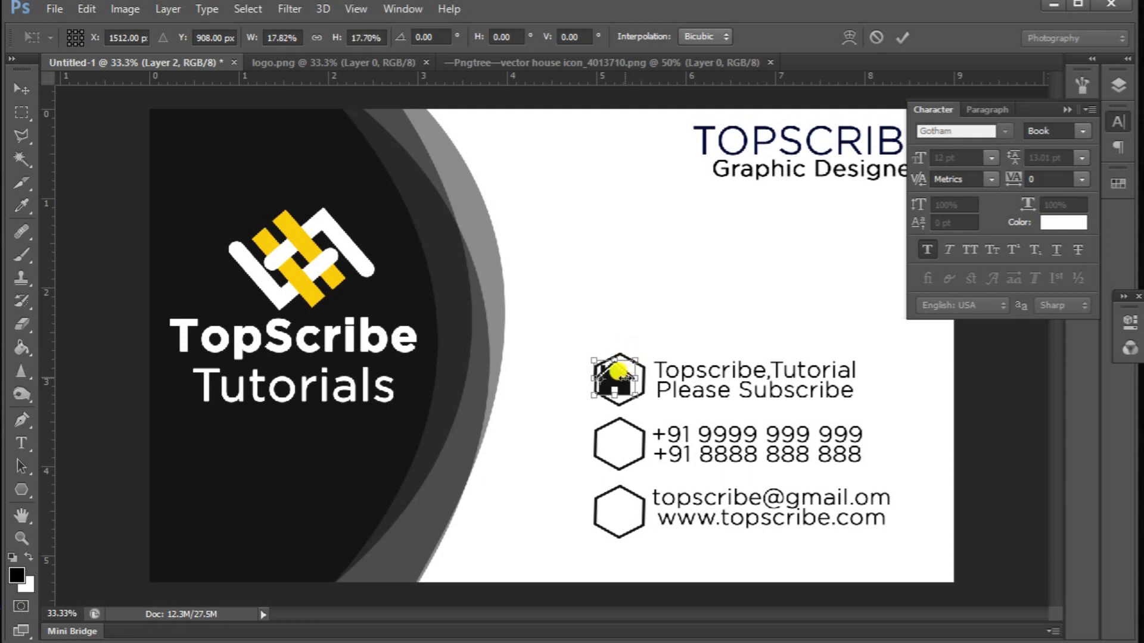
{"action": "left_click_drag", "start_coordinate": [617, 371], "coordinate": [624, 379]}
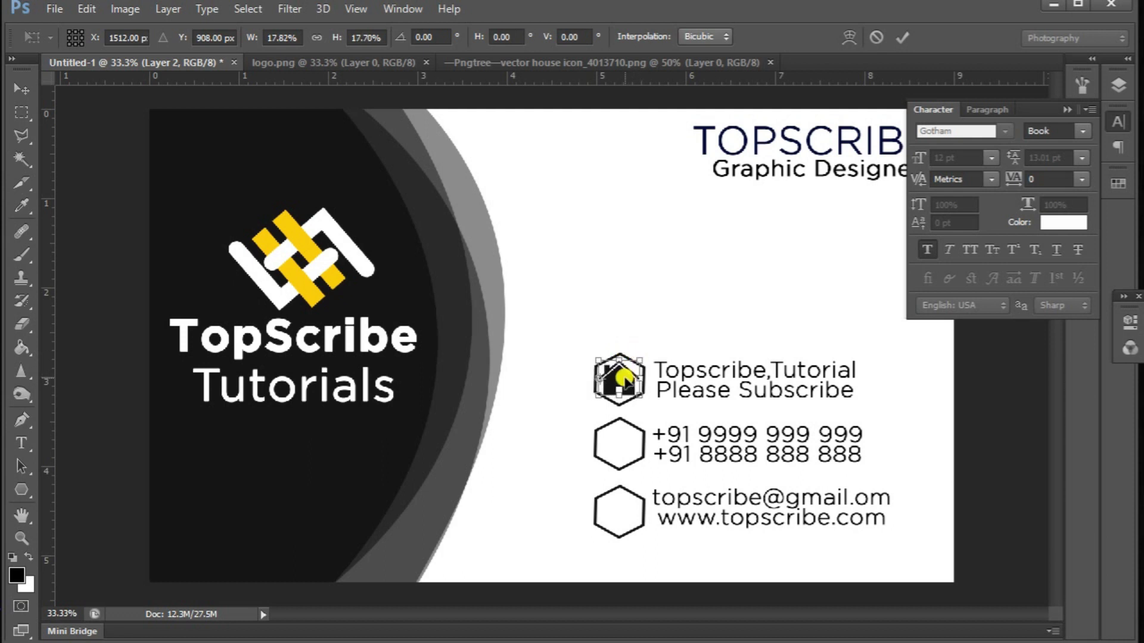
{"action": "left_click_drag", "start_coordinate": [636, 354], "coordinate": [631, 355]}
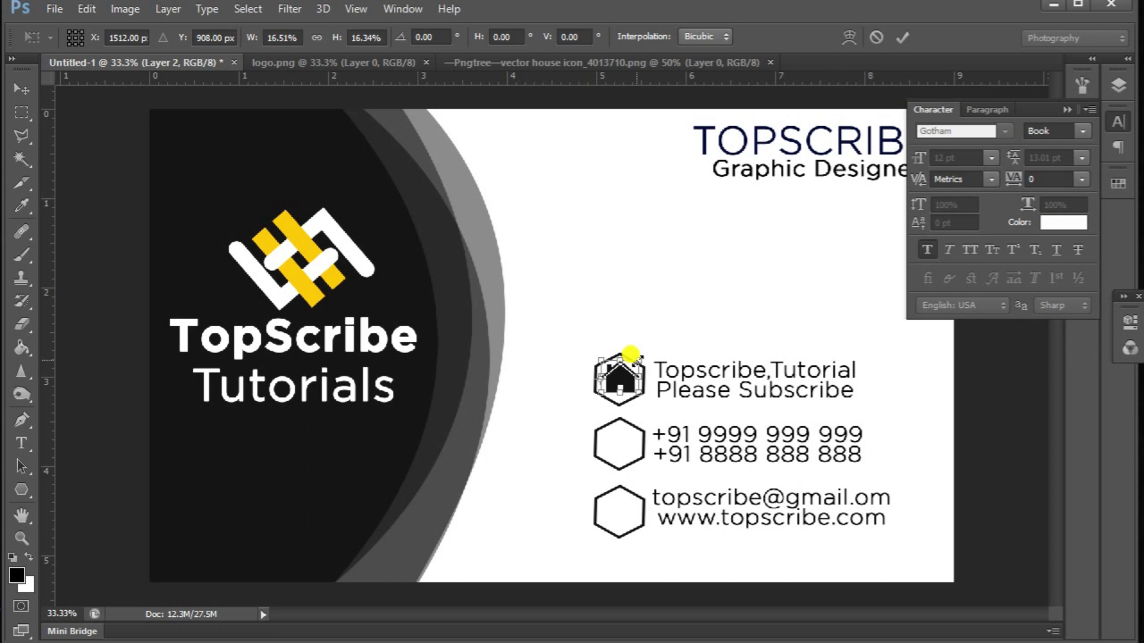
{"action": "key", "text": "Return"}
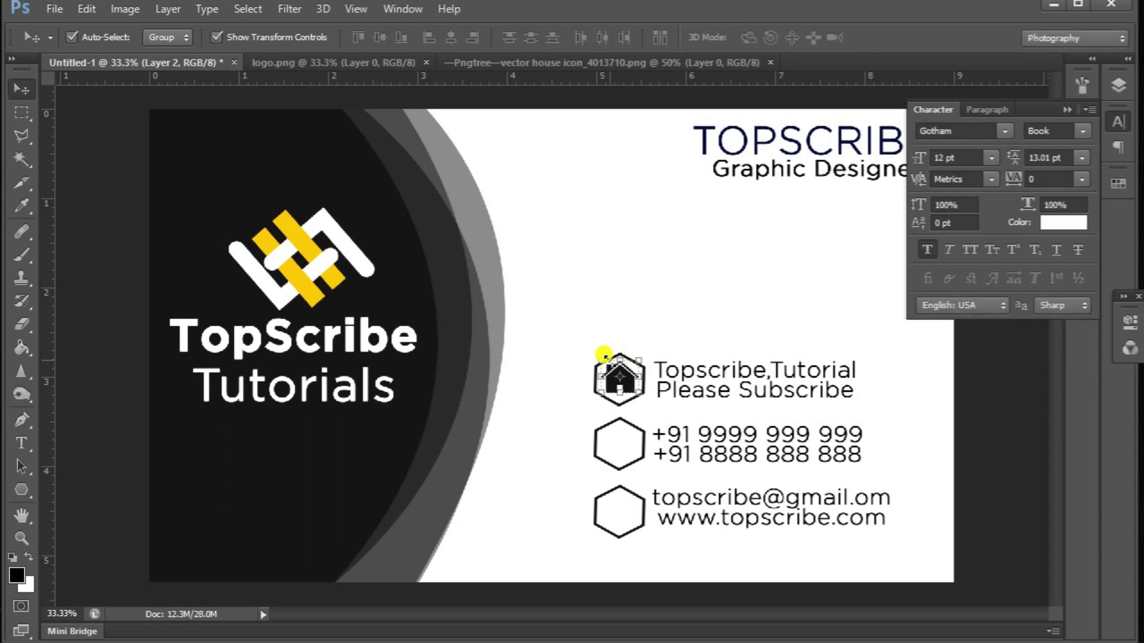
{"action": "left_click", "coordinate": [769, 63]}
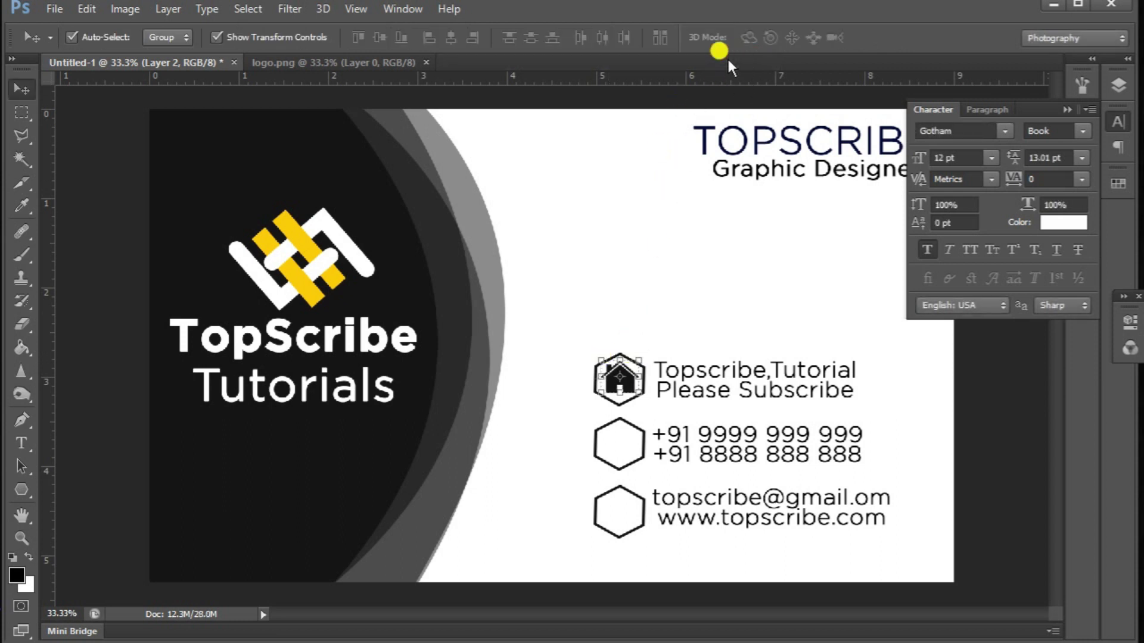
{"action": "left_click", "coordinate": [426, 63]}
- Bring the Phone (4).png handset icon into the second hexagon, scaled to about 30.88%
{"action": "key", "text": "ctrl+o"}
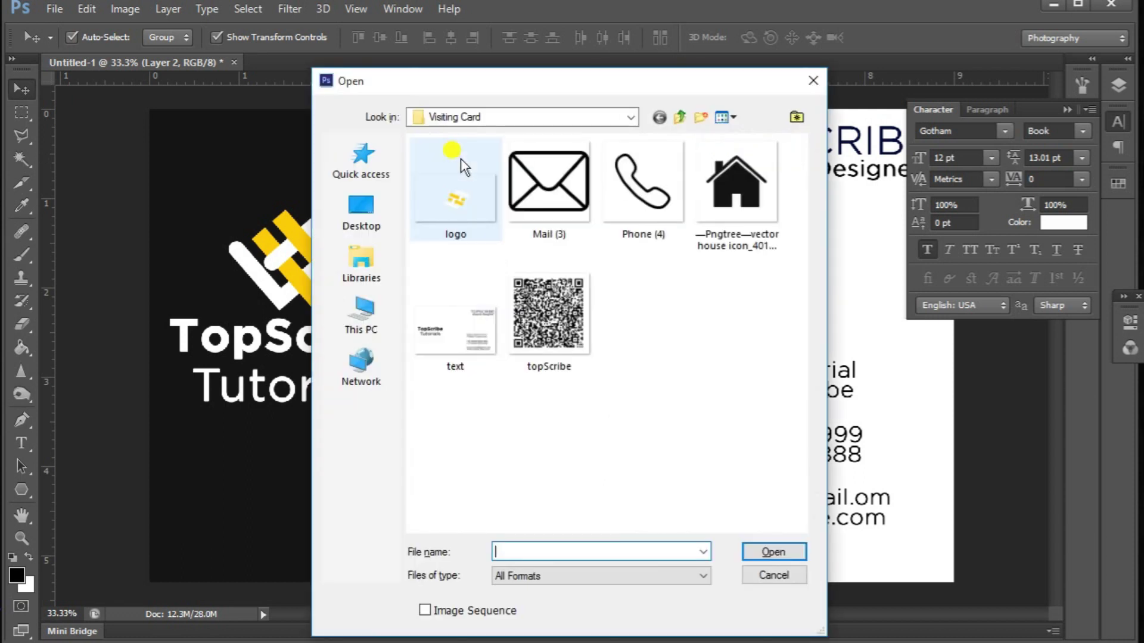
{"action": "left_click", "coordinate": [642, 179]}
{"action": "left_click", "coordinate": [771, 551]}
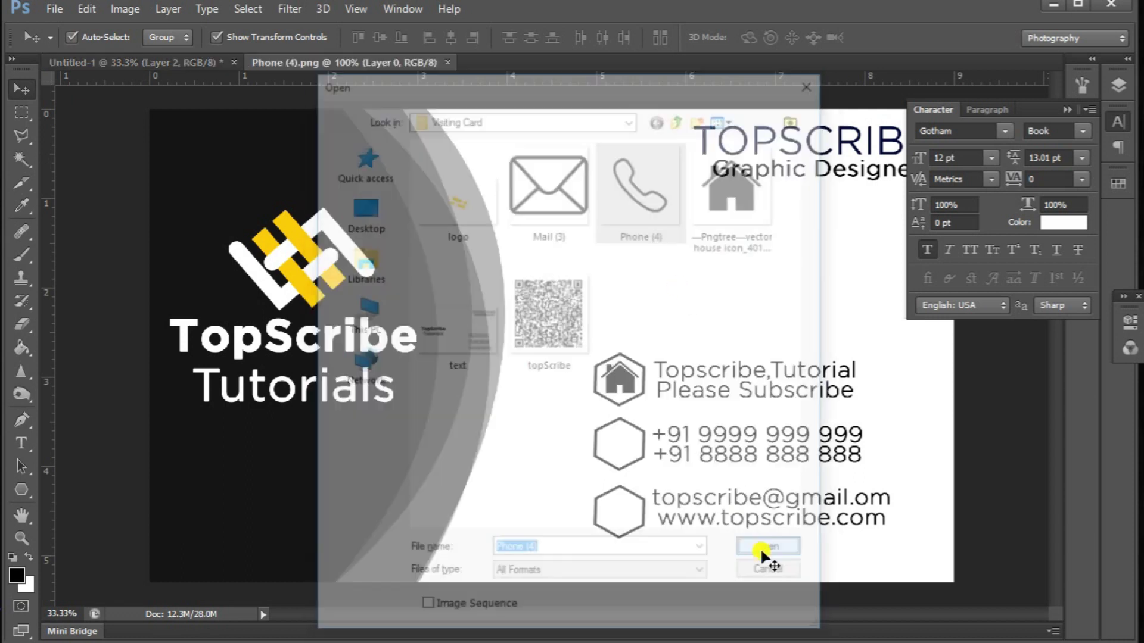
{"action": "left_click_drag", "start_coordinate": [420, 319], "coordinate": [609, 374]}
{"action": "left_click_drag", "start_coordinate": [690, 333], "coordinate": [629, 452]}
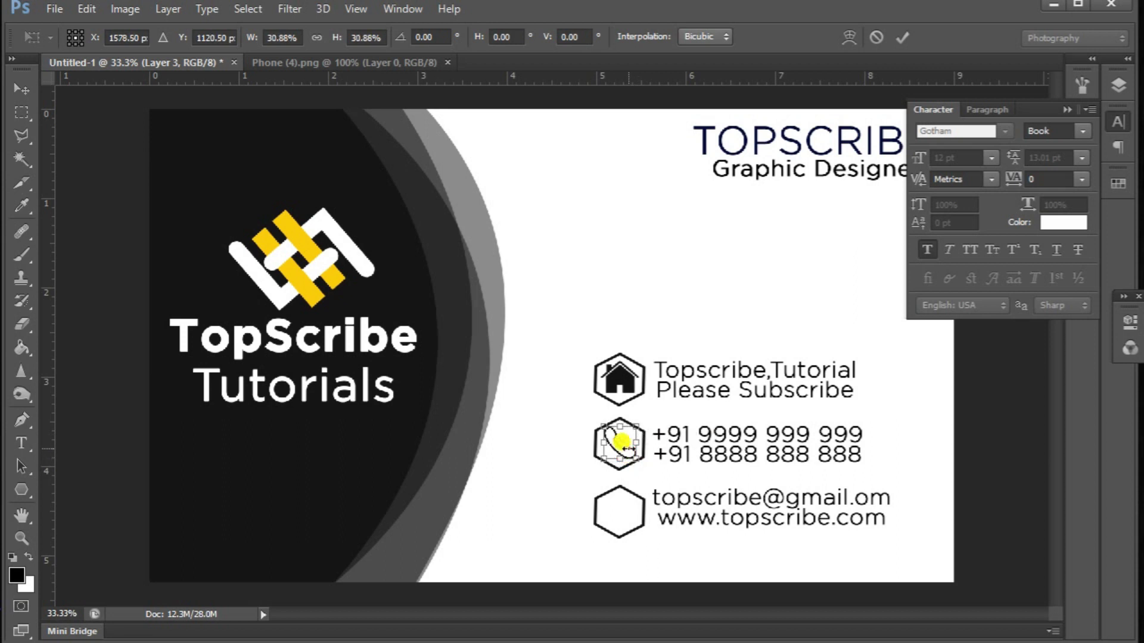
{"action": "left_click_drag", "start_coordinate": [623, 443], "coordinate": [628, 451]}
{"action": "key", "text": "Return"}
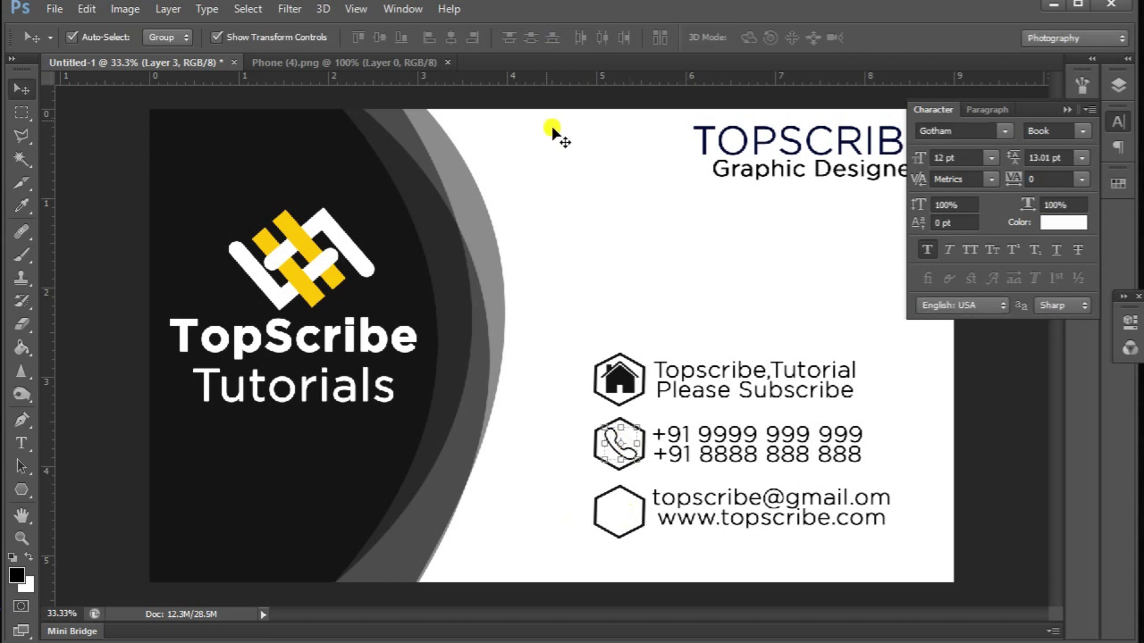
{"action": "key", "text": "ctrl+o"}
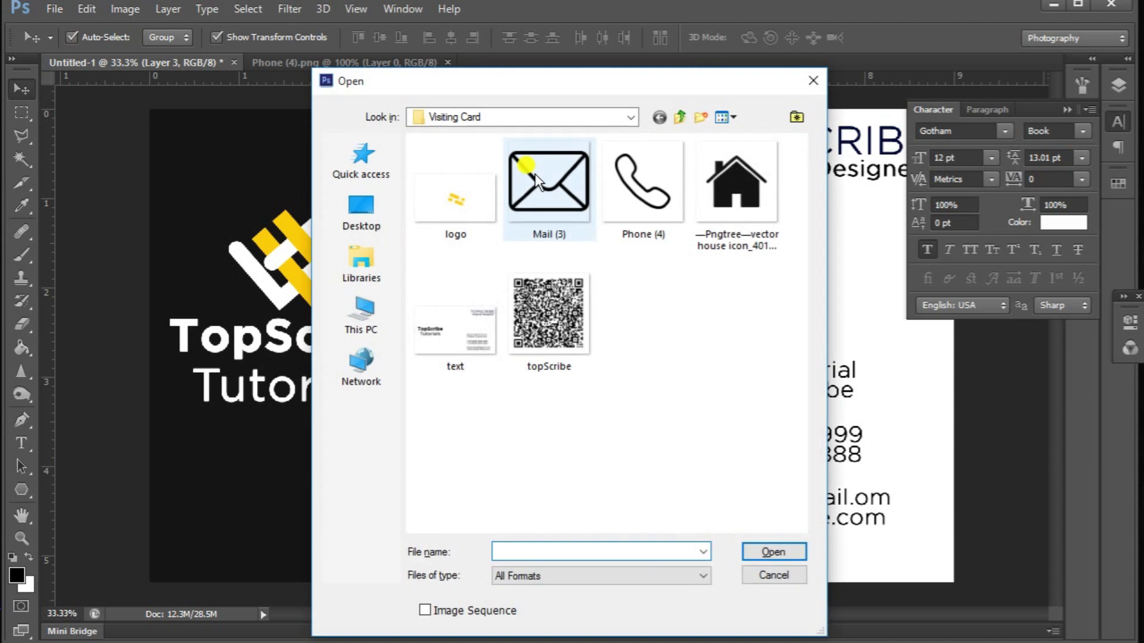
- Drop the Mail (3).png envelope icon onto the card and begin scaling it into the third hexagon
{"action": "left_click", "coordinate": [548, 185]}
{"action": "left_click", "coordinate": [774, 552]}
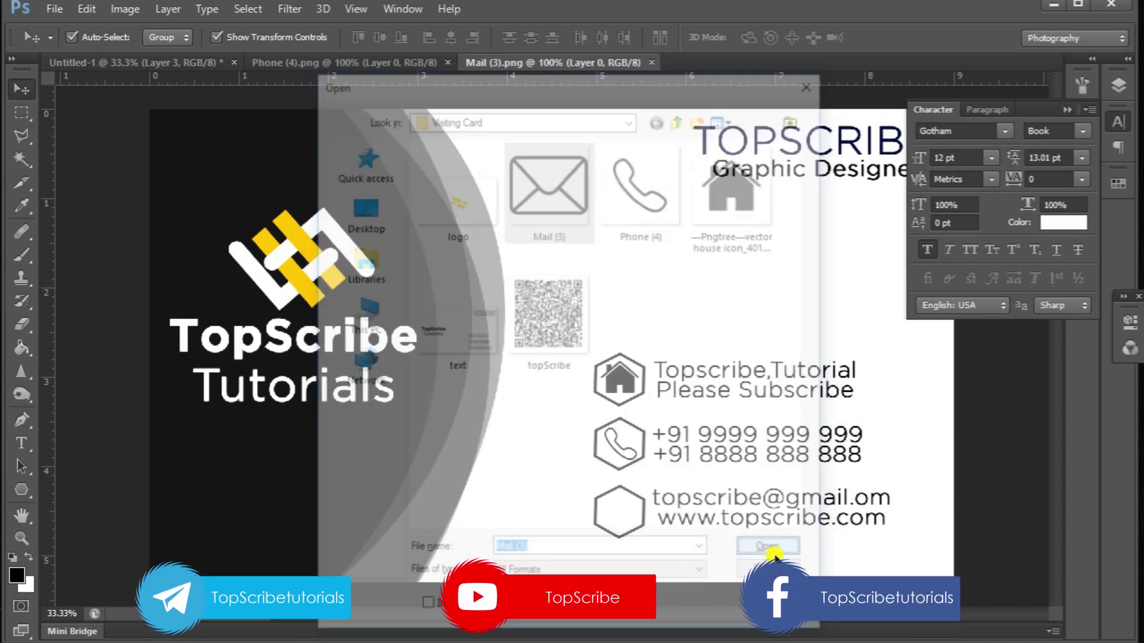
{"action": "left_click_drag", "start_coordinate": [753, 200], "coordinate": [637, 494]}
{"action": "key", "text": "ctrl+t"}
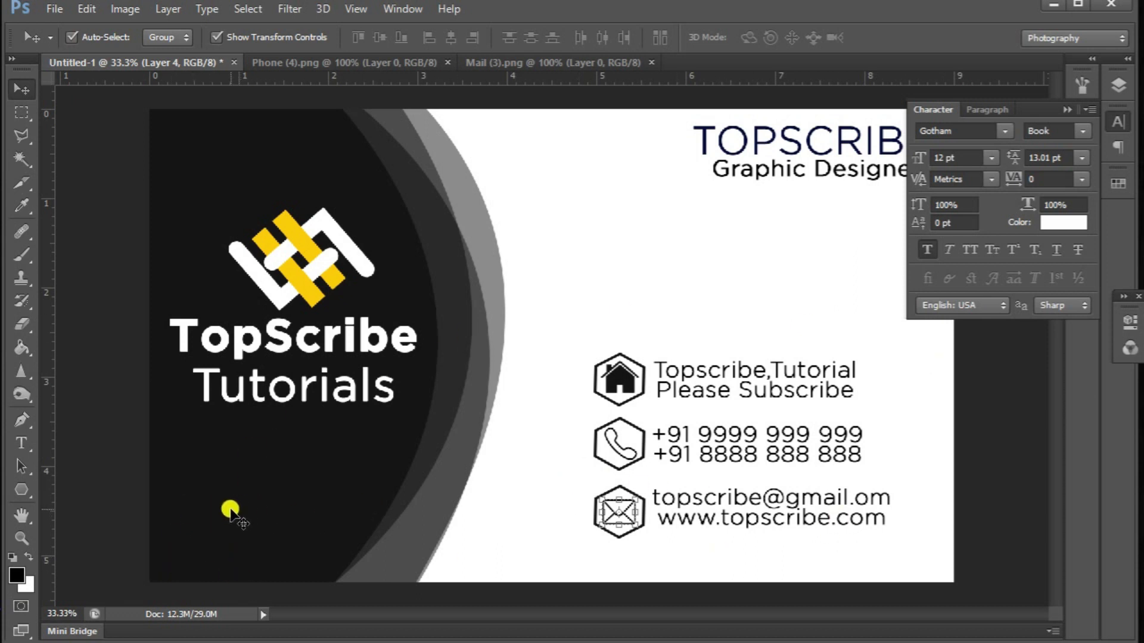
- Place the topScribe.png QR code in the card's lower-left corner and add a new empty Layer 6
{"action": "key", "text": "ctrl+o"}
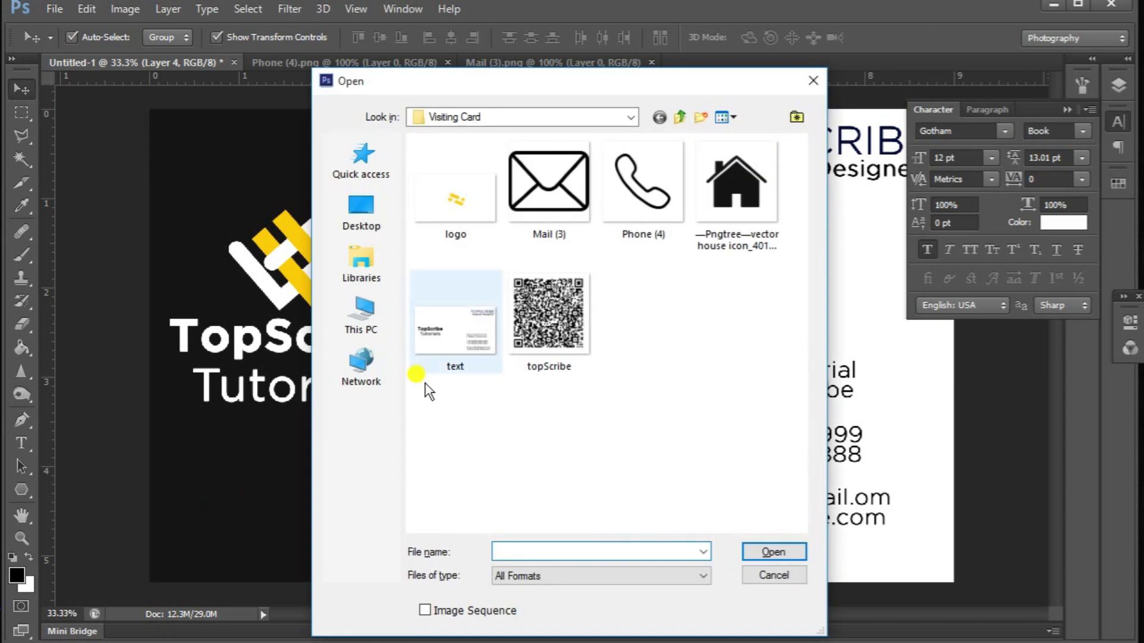
{"action": "left_click", "coordinate": [549, 316]}
{"action": "left_click", "coordinate": [802, 551]}
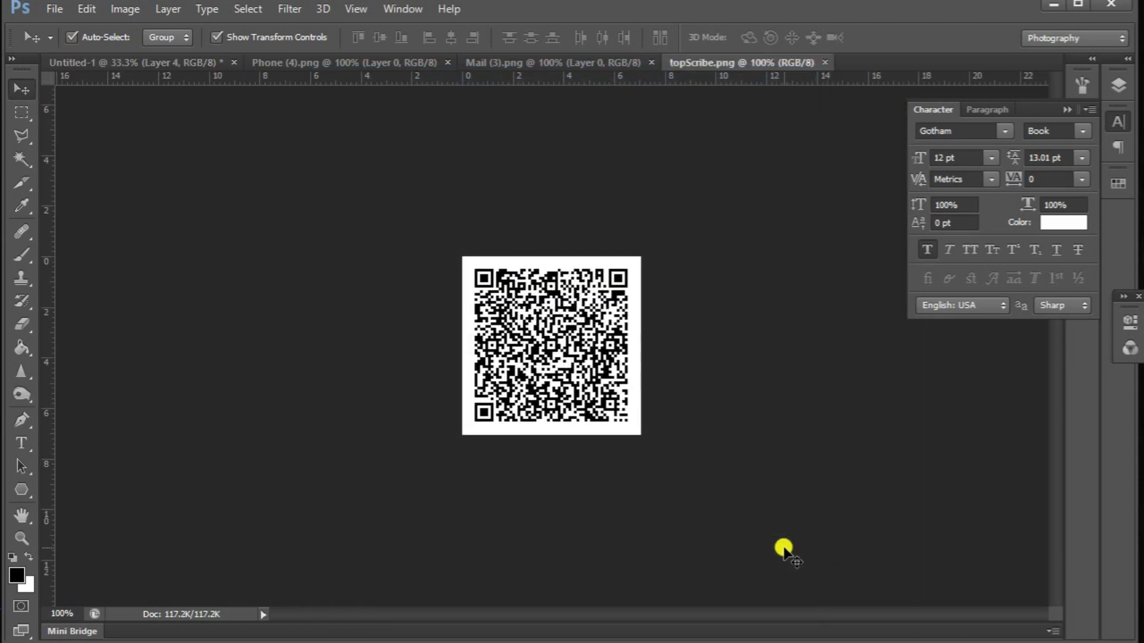
{"action": "left_click", "coordinate": [146, 63]}
{"action": "left_click_drag", "start_coordinate": [249, 492], "coordinate": [215, 530]}
{"action": "key", "text": "Return"}
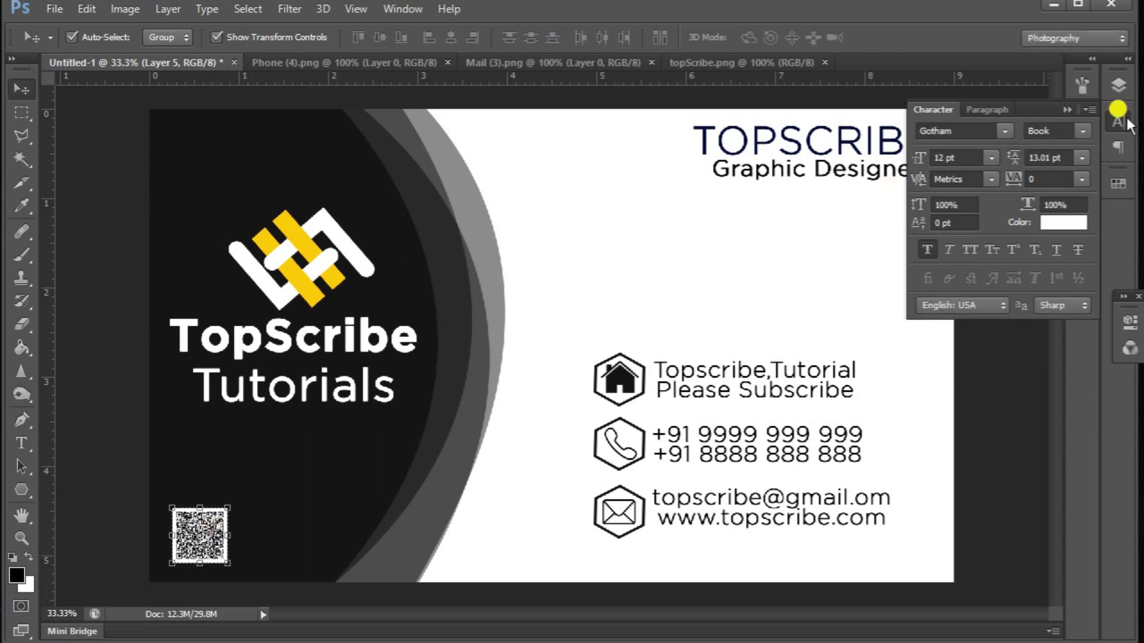
{"action": "left_click", "coordinate": [1107, 87]}
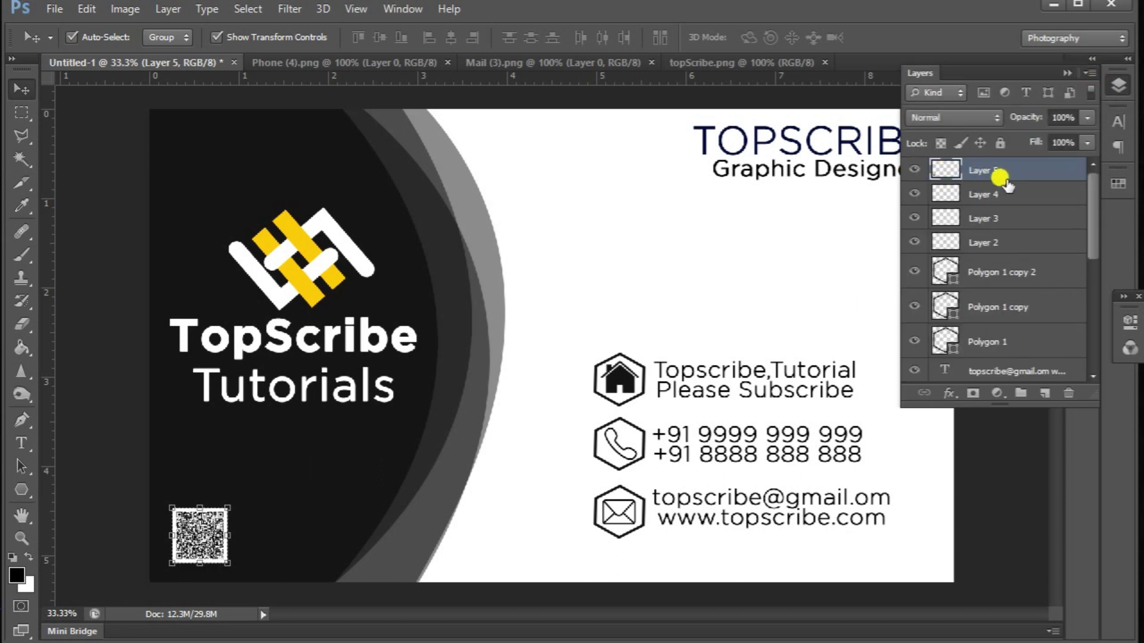
{"action": "left_click", "coordinate": [1044, 395]}
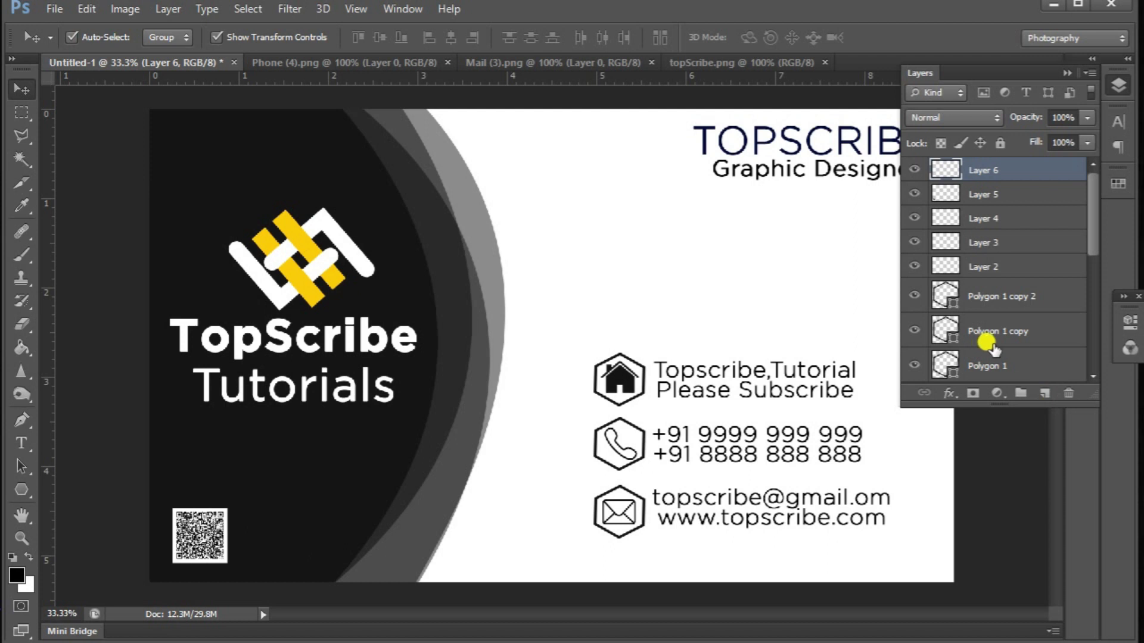
- Move the new layer beneath the QR code and select a rectangle around the QR code
{"action": "left_click_drag", "start_coordinate": [1024, 175], "coordinate": [1007, 198]}
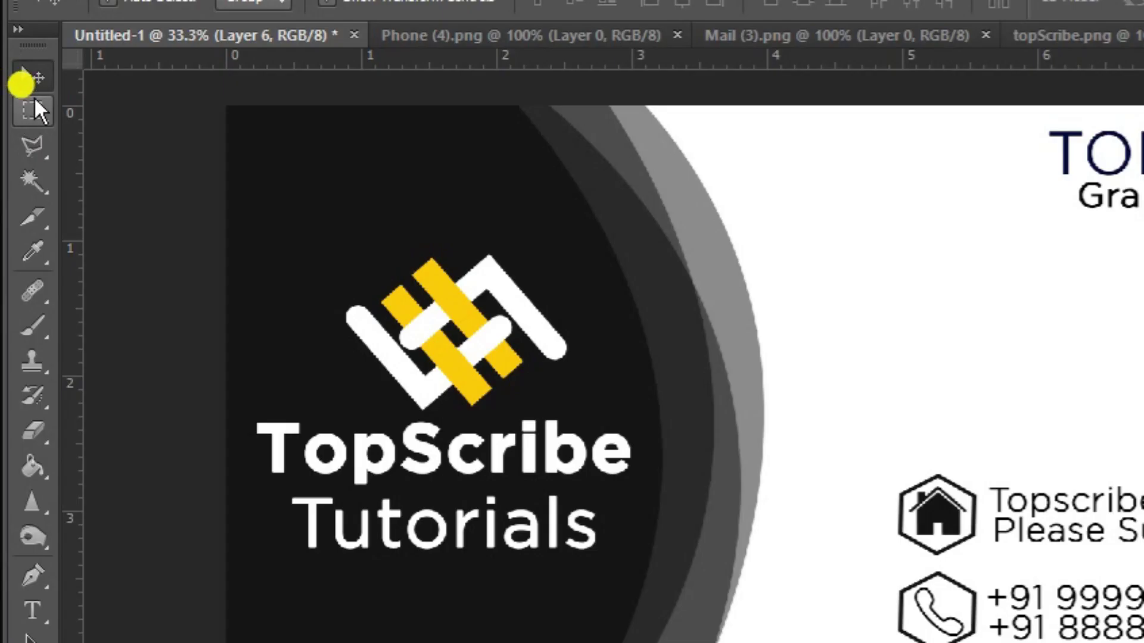
{"action": "left_click", "coordinate": [23, 109]}
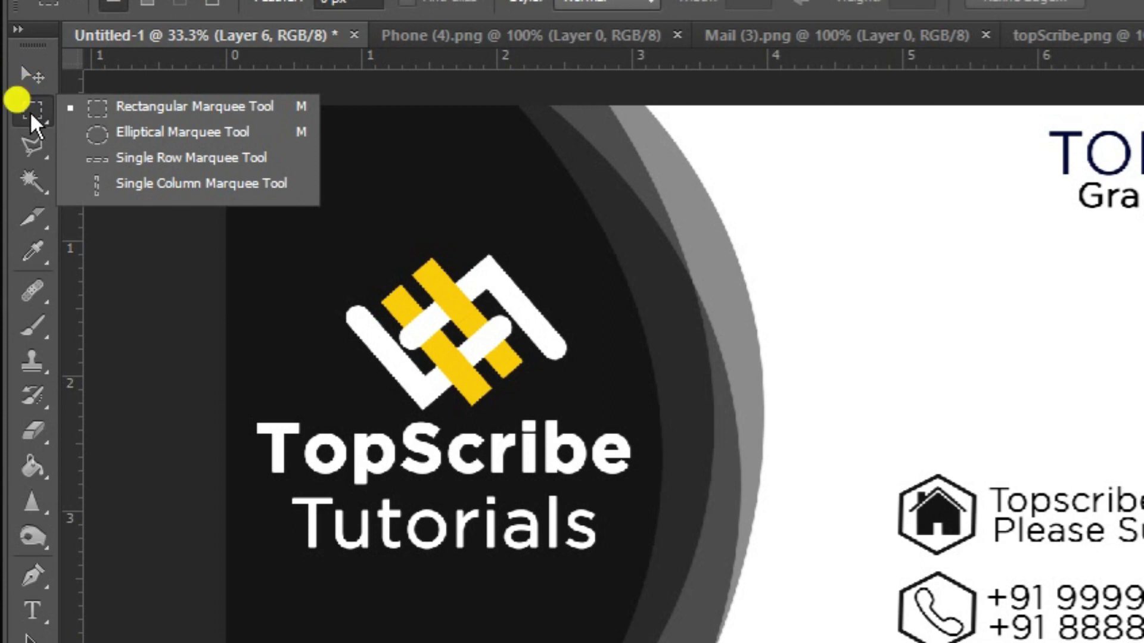
{"action": "left_click", "coordinate": [219, 107]}
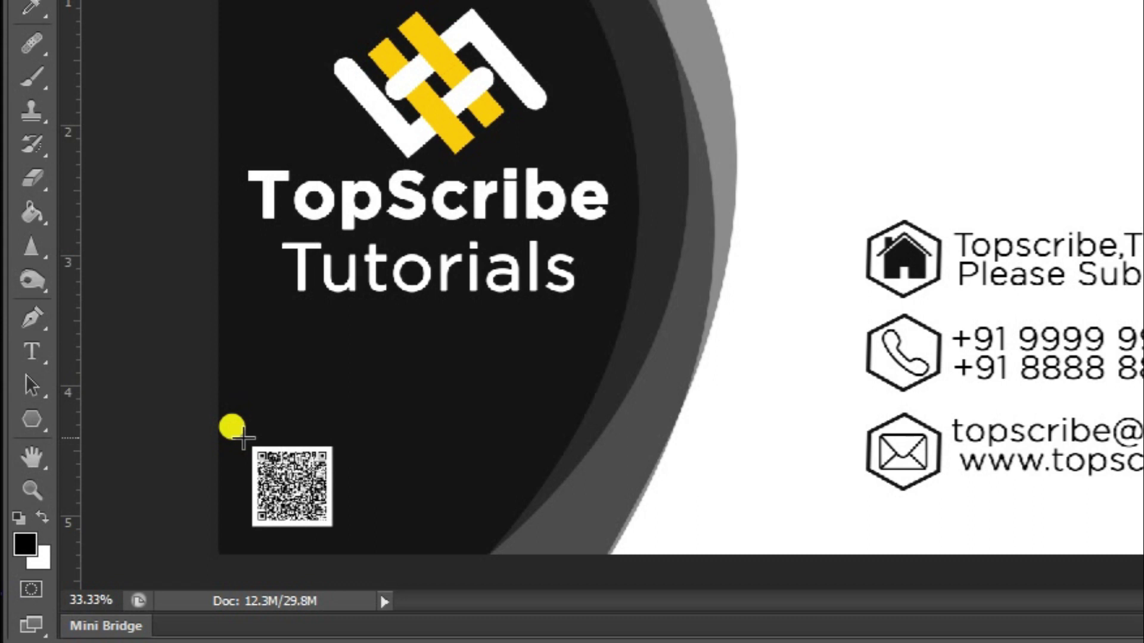
{"action": "left_click_drag", "start_coordinate": [244, 436], "coordinate": [370, 530]}
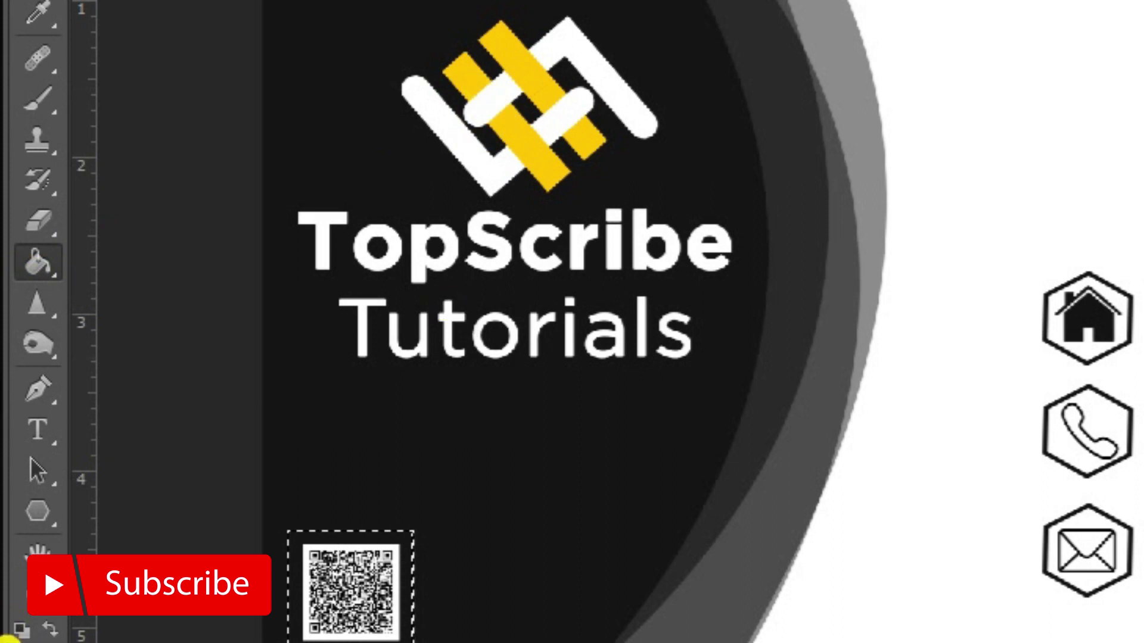
- Sample the logo's yellow as #ffba00 and fill the band around the QR code with it
{"action": "key", "text": "i"}
{"action": "left_click", "coordinate": [465, 55]}
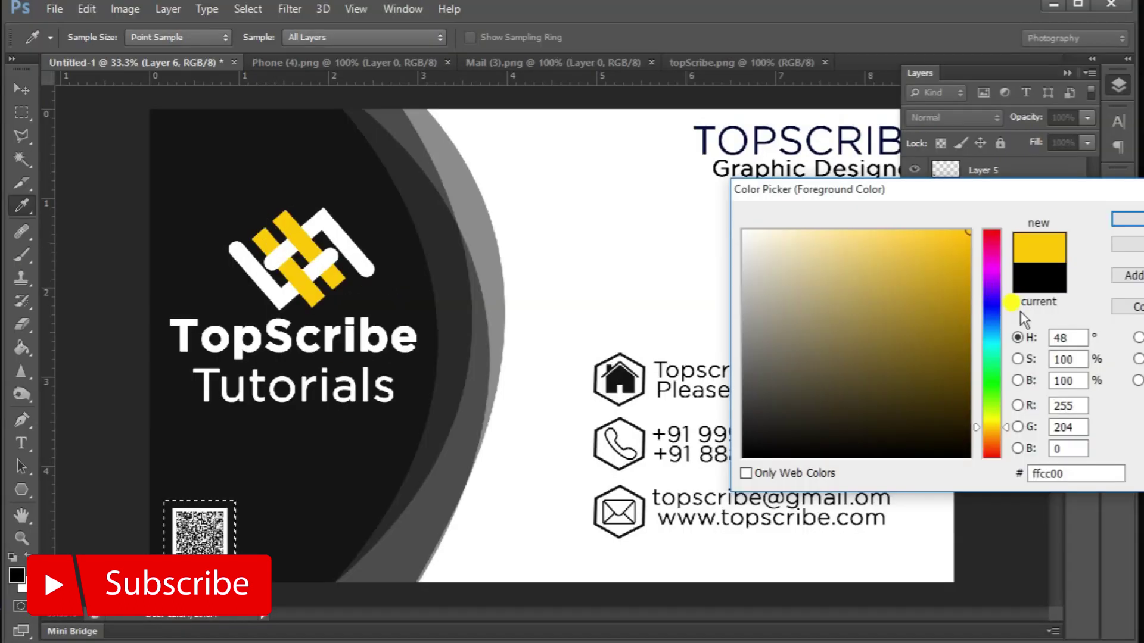
{"action": "left_click", "coordinate": [994, 431]}
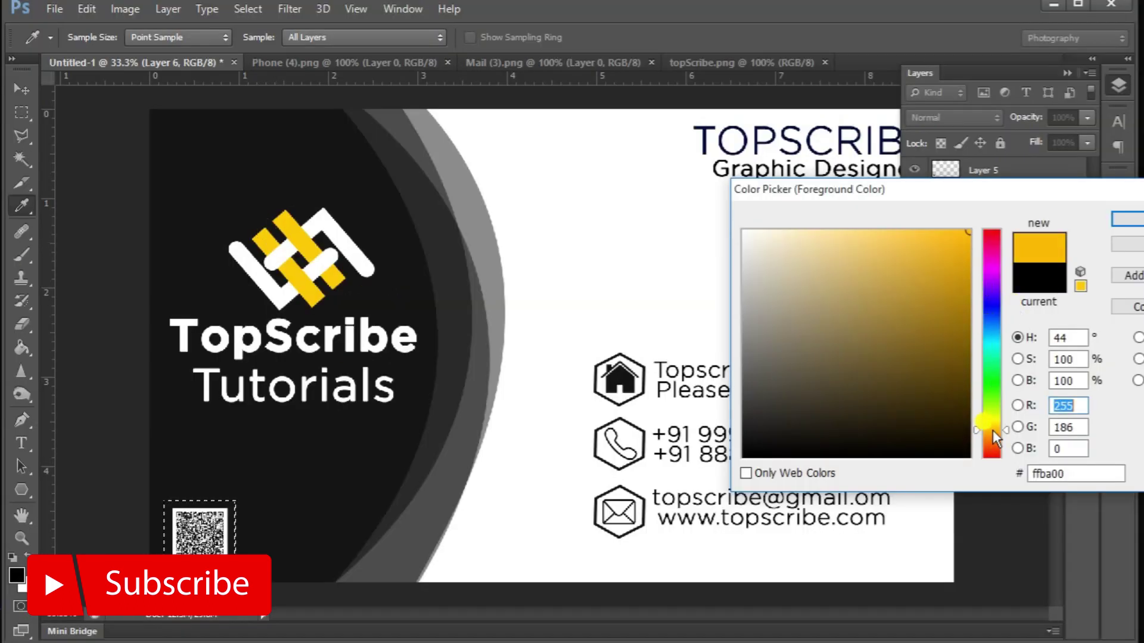
{"action": "left_click", "coordinate": [1125, 219]}
{"action": "key", "text": "g"}
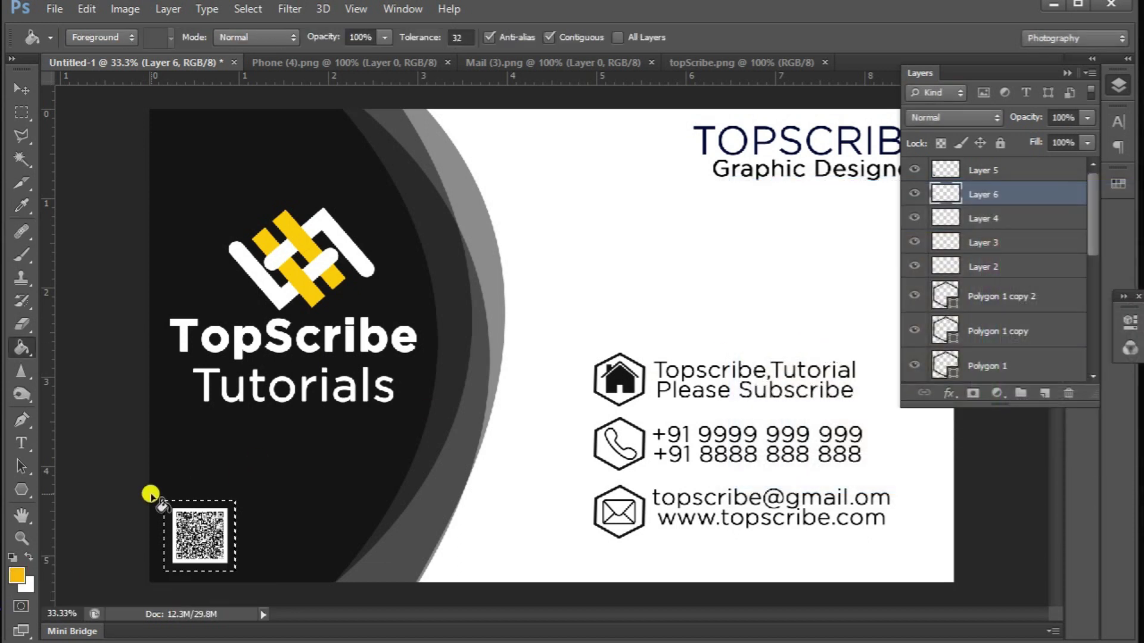
{"action": "left_click", "coordinate": [169, 506]}
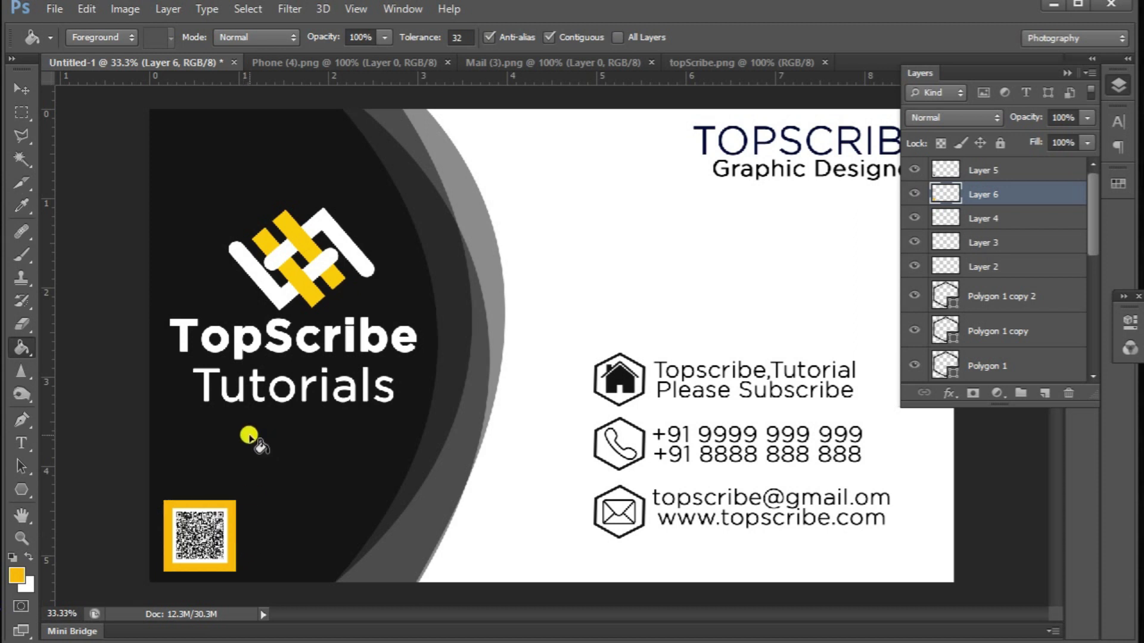
{"action": "key", "text": "ctrl+minus"}
{"action": "key", "text": "ctrl+minus"}
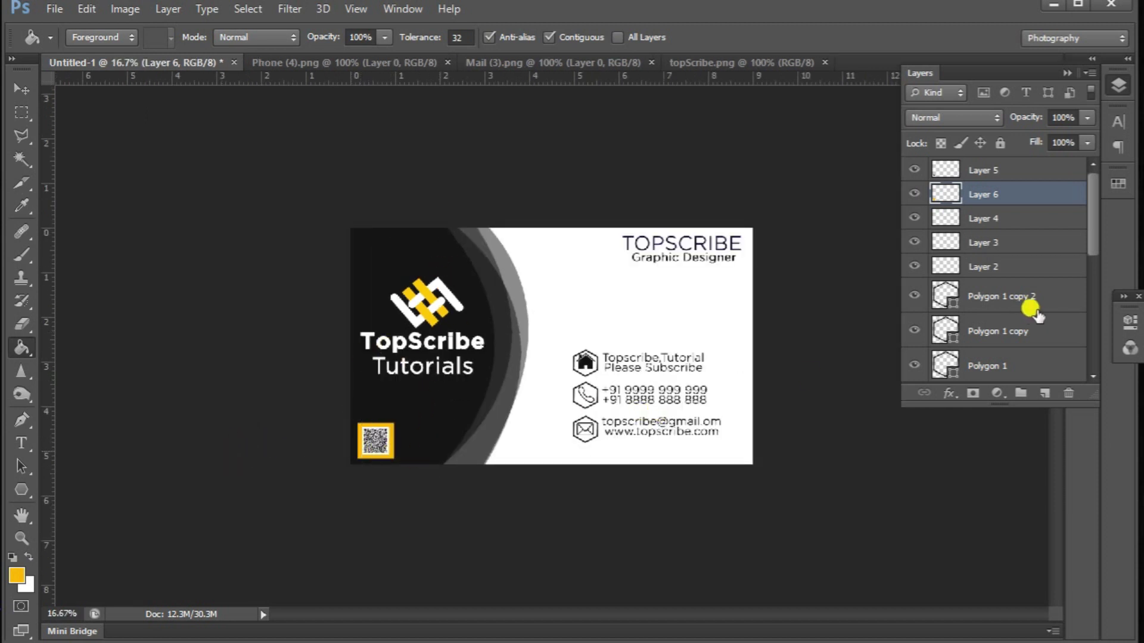
- Give the Shape 1 copy 3 layer a navy #000839 Color Overlay
{"action": "scroll", "coordinate": [1037, 314], "scroll_direction": "down", "scroll_amount": 6}
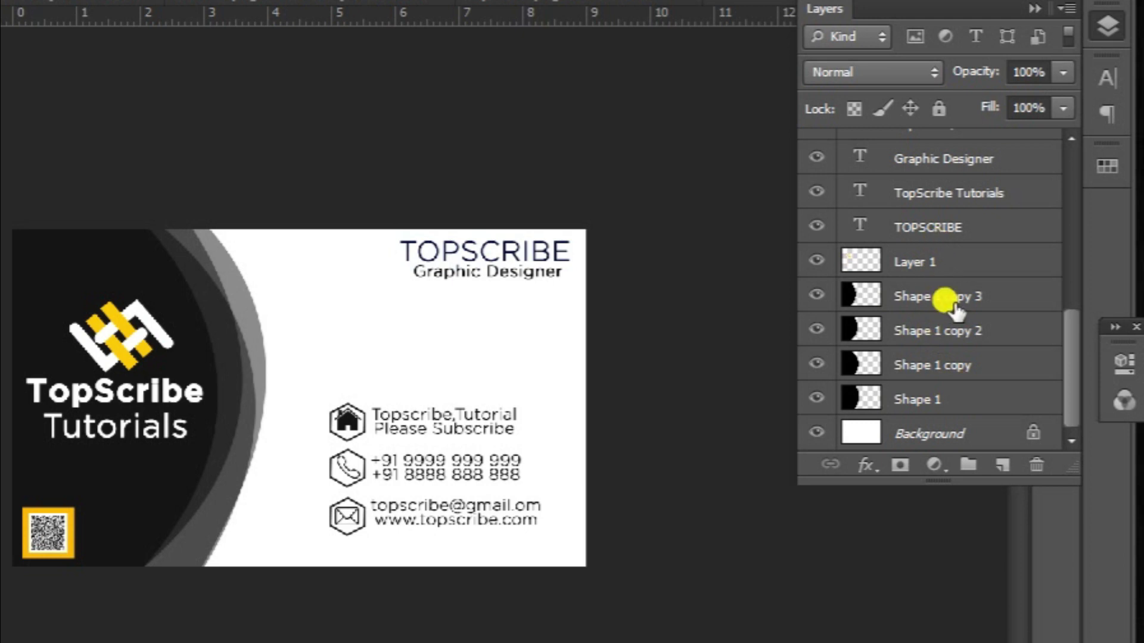
{"action": "left_click", "coordinate": [954, 300]}
{"action": "right_click", "coordinate": [954, 296]}
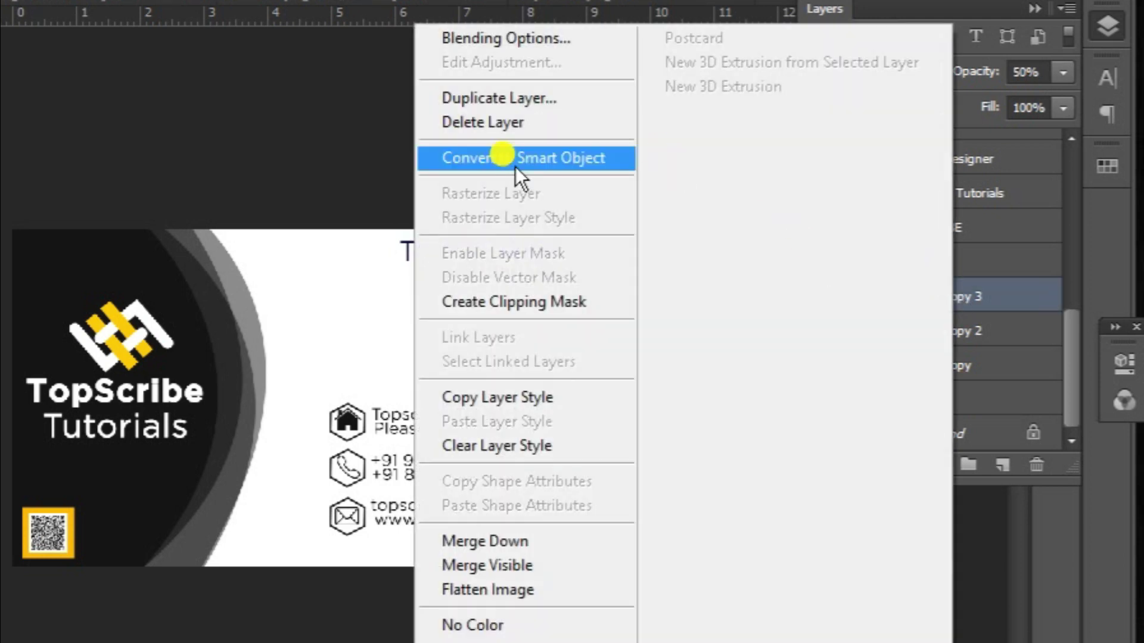
{"action": "left_click", "coordinate": [565, 39]}
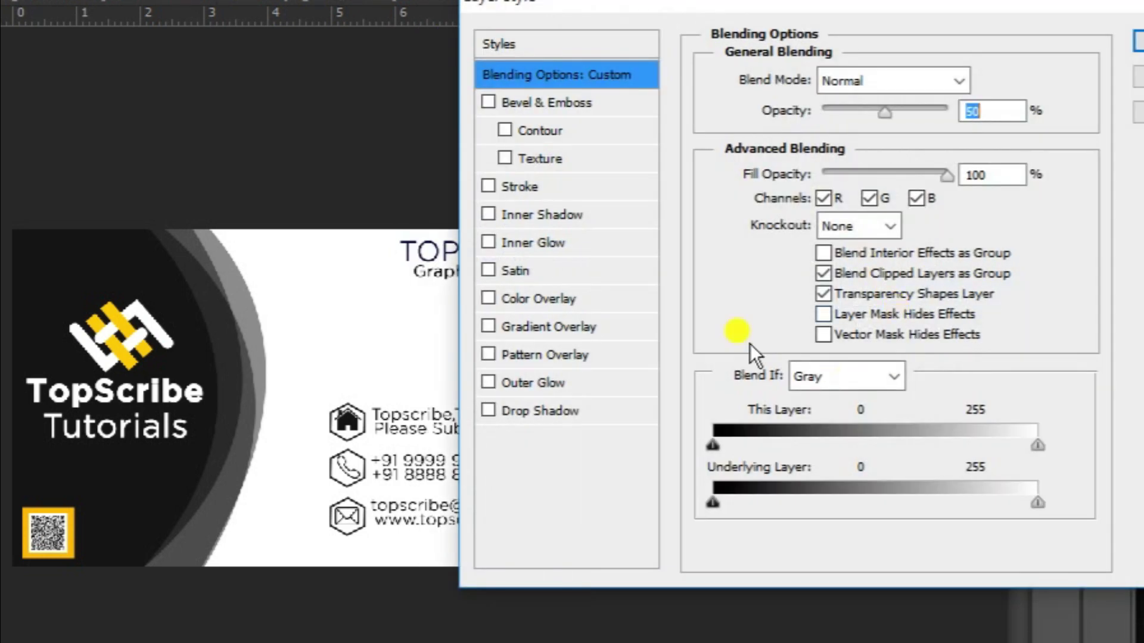
{"action": "left_click", "coordinate": [555, 300]}
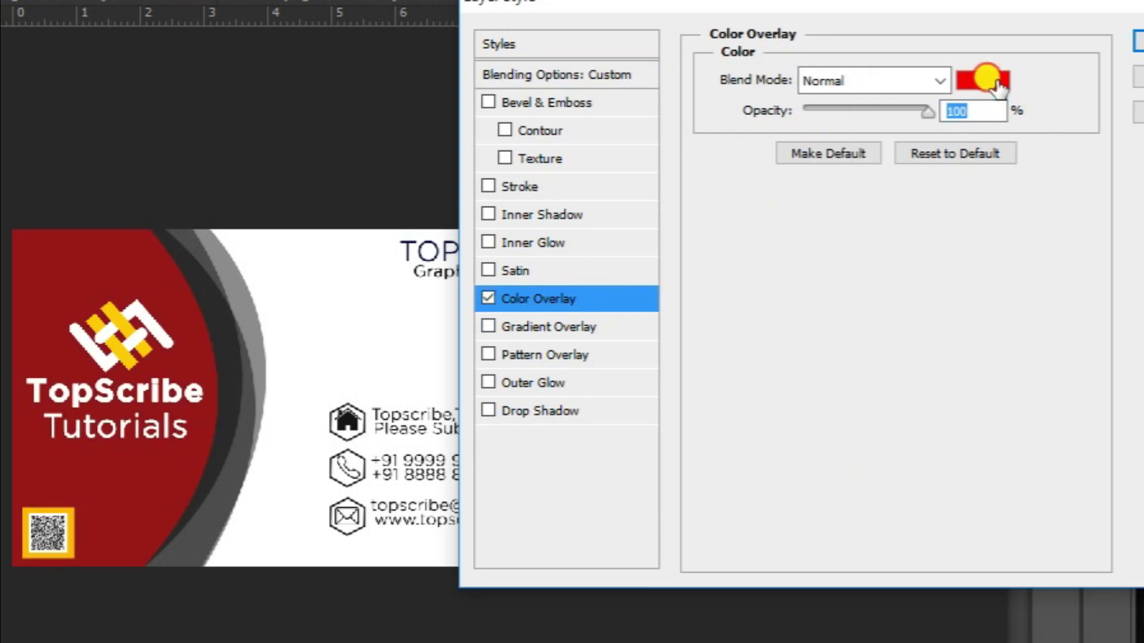
{"action": "left_click", "coordinate": [984, 79]}
{"action": "left_click_drag", "start_coordinate": [1048, 579], "coordinate": [945, 593]}
{"action": "type", "text": "0083"}
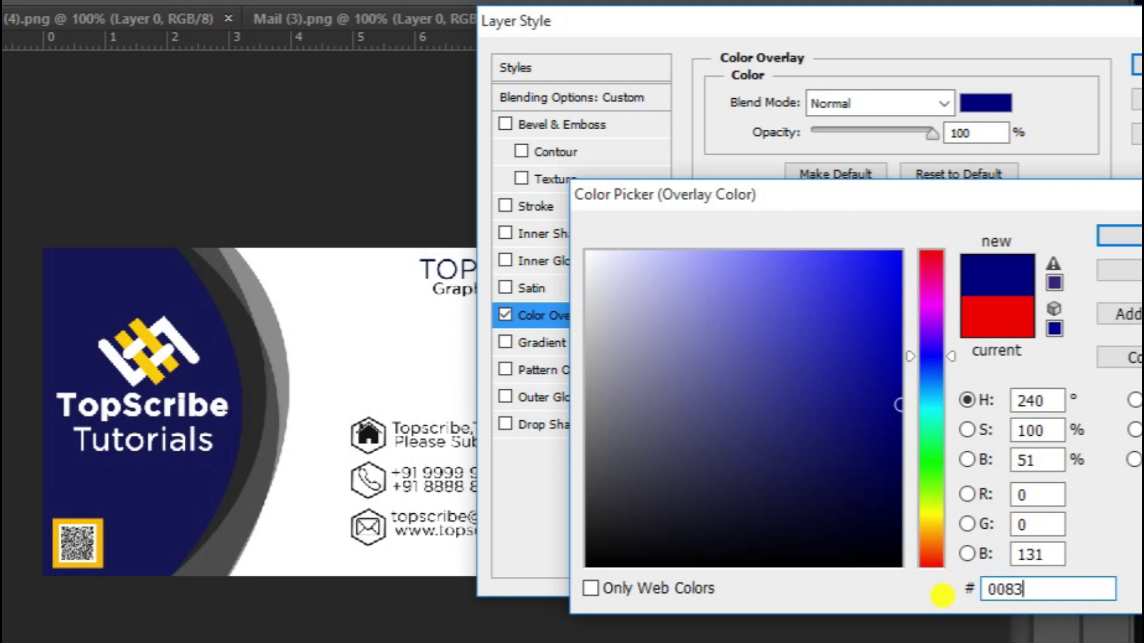
{"action": "type", "text": "9"}
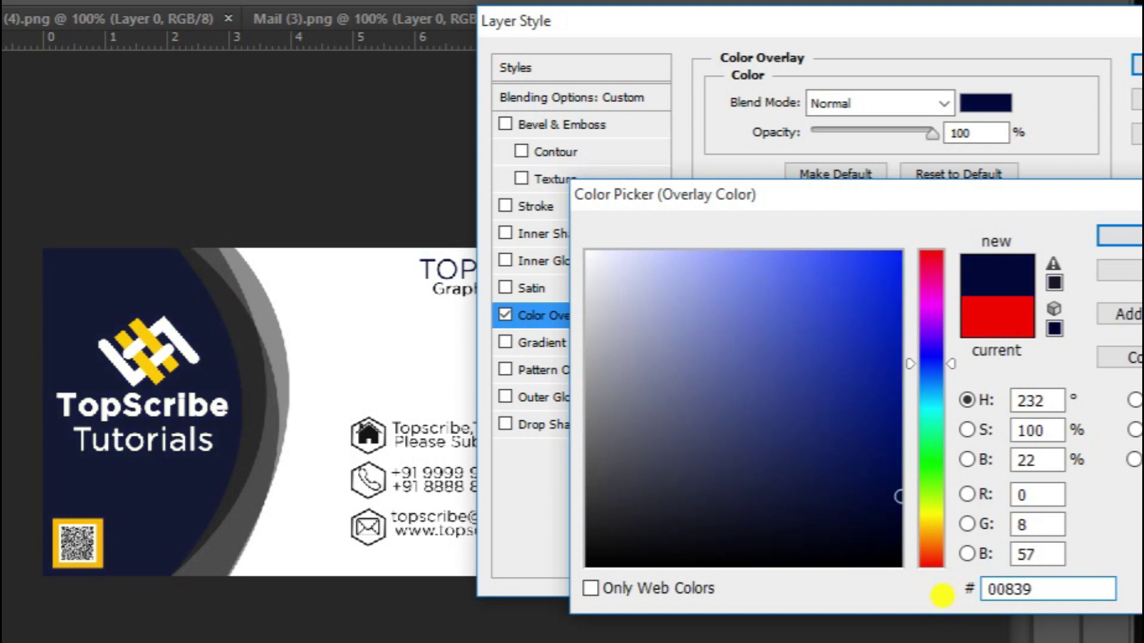
{"action": "left_click", "coordinate": [1111, 238]}
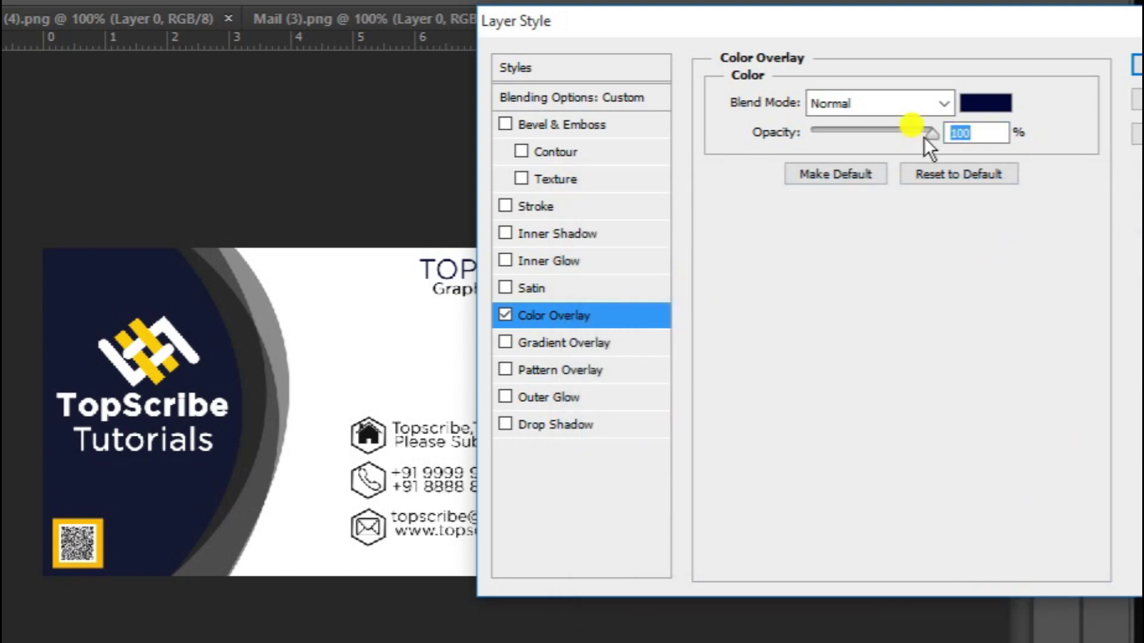
{"action": "key", "text": "Return"}
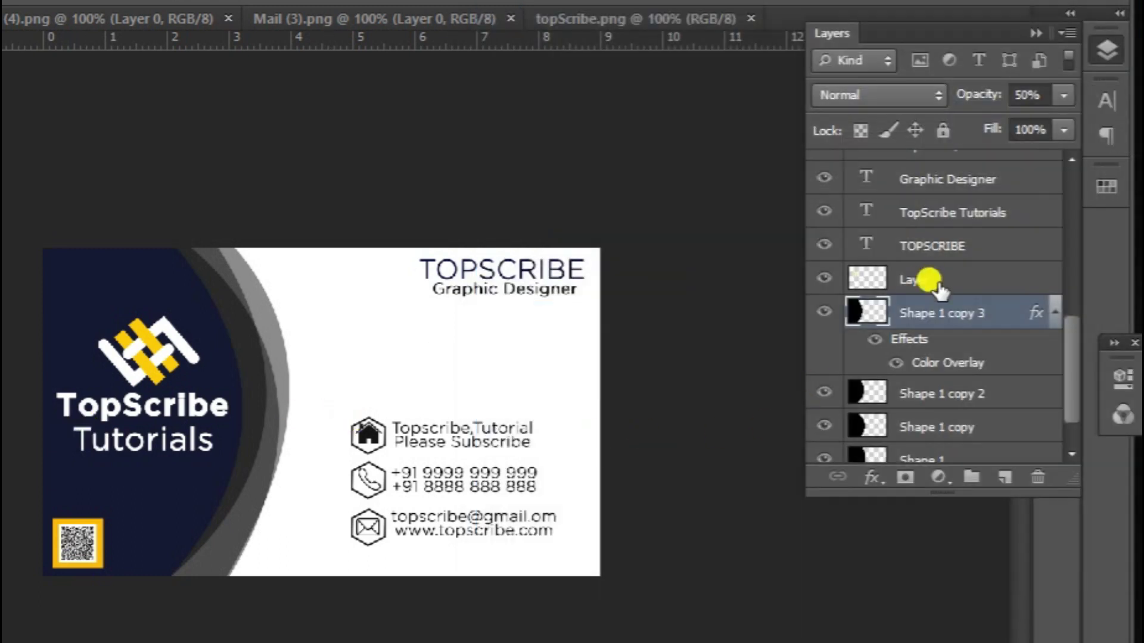
- Add a #4d4c7d Color Overlay to the Shape 1 copy 2 layer
{"action": "left_click", "coordinate": [921, 396]}
{"action": "right_click", "coordinate": [920, 396]}
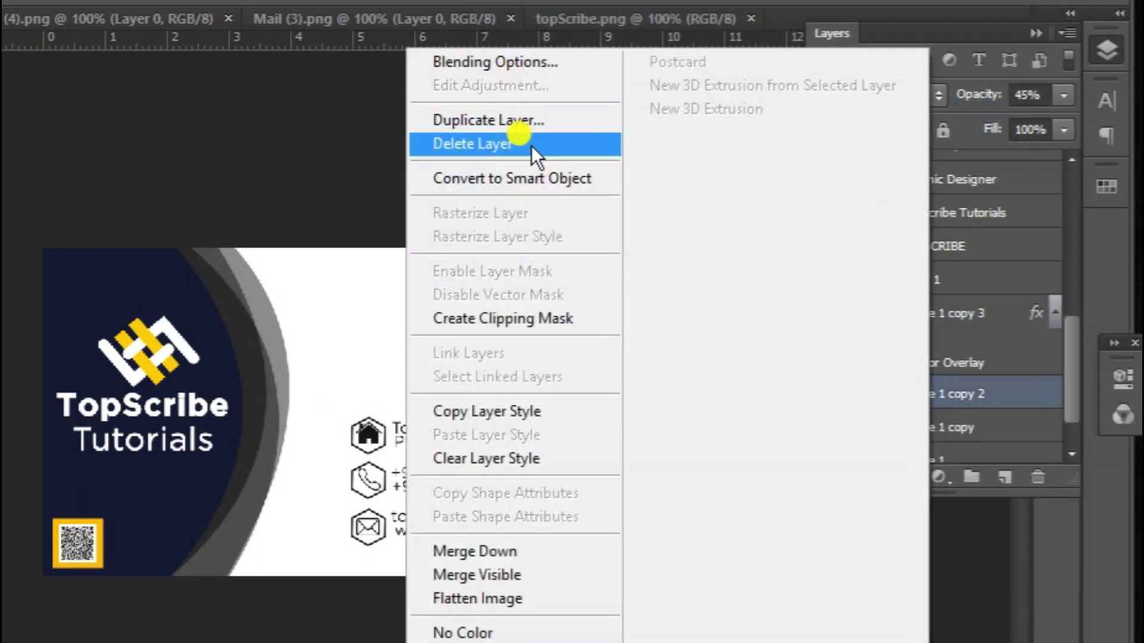
{"action": "left_click", "coordinate": [534, 60]}
{"action": "left_click", "coordinate": [505, 342]}
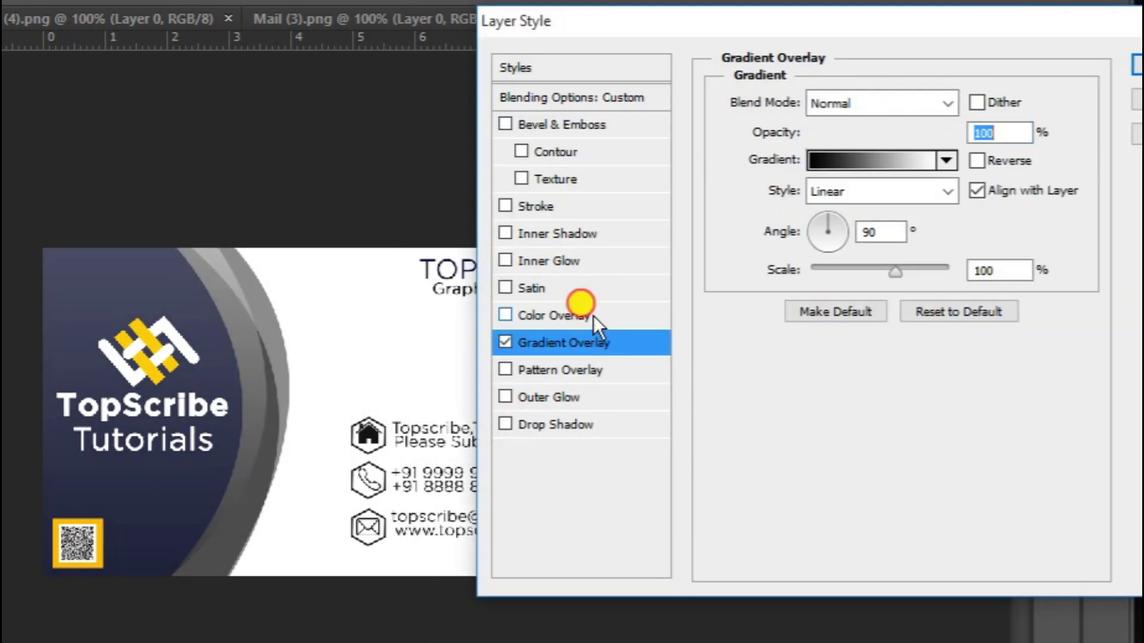
{"action": "left_click", "coordinate": [506, 315]}
{"action": "left_click", "coordinate": [986, 102]}
{"action": "left_click", "coordinate": [1046, 588]}
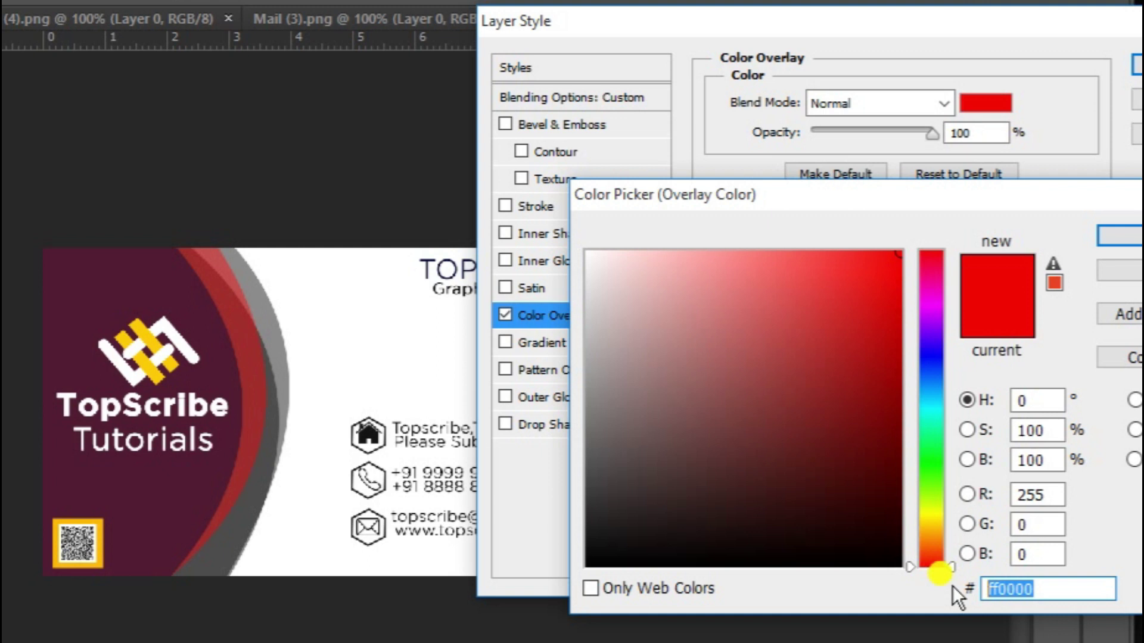
{"action": "type", "text": "4"}
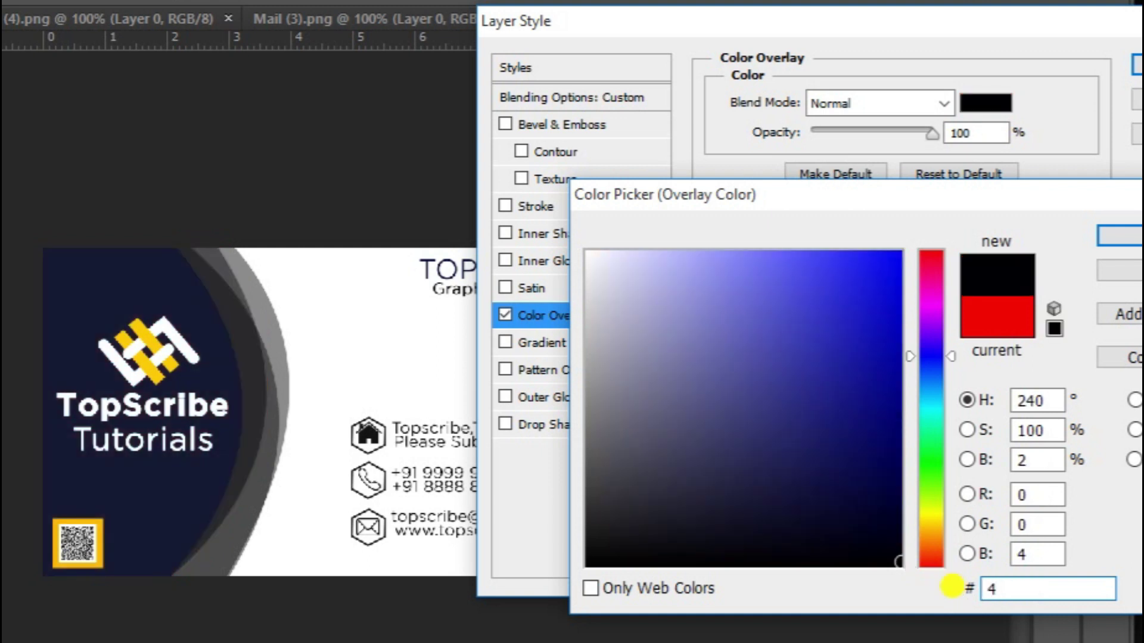
{"action": "type", "text": "d4"}
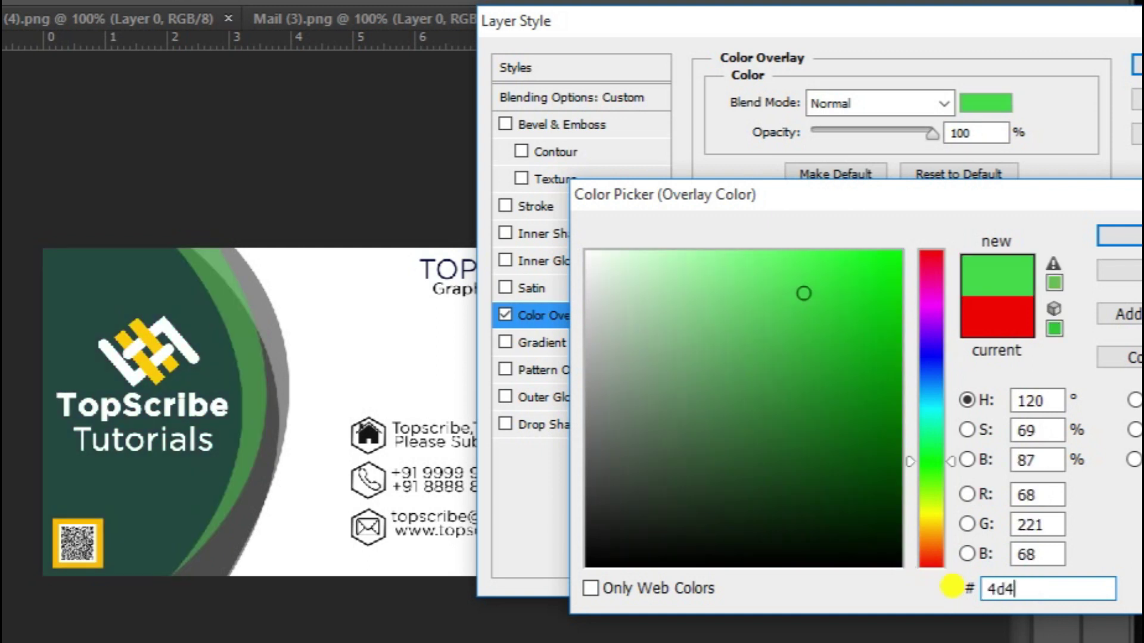
{"action": "type", "text": "c7d"}
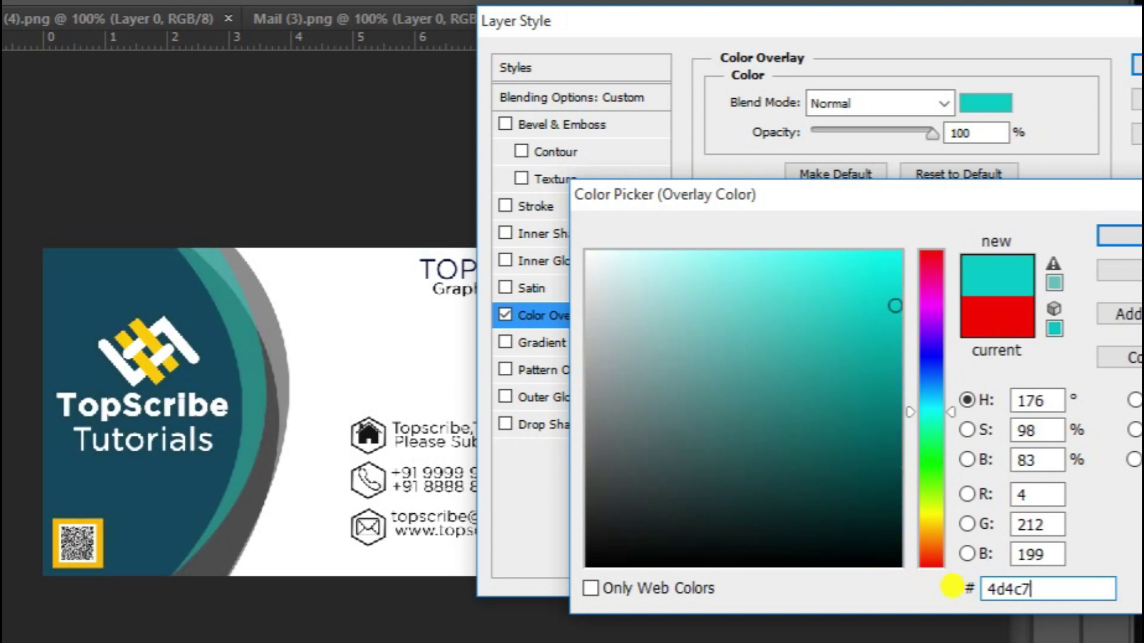
{"action": "left_click", "coordinate": [1115, 236]}
{"action": "left_click", "coordinate": [1134, 65]}
- Give Shape 1 copy a muted blue #6983aa Color Overlay
{"action": "scroll", "coordinate": [920, 411], "scroll_direction": "down", "scroll_amount": 2}
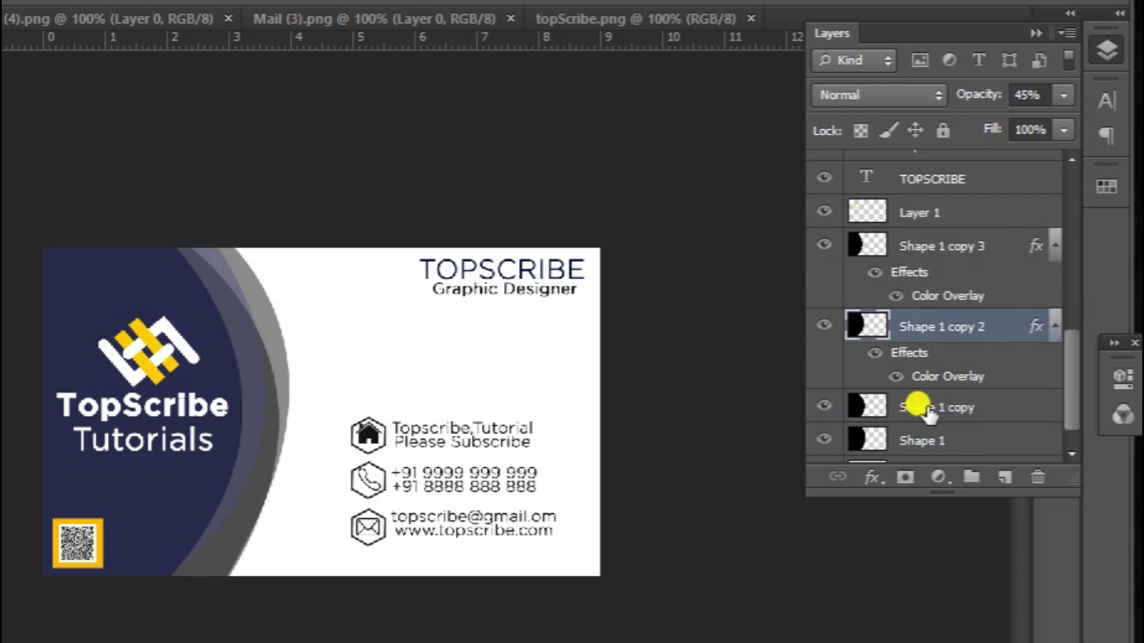
{"action": "right_click", "coordinate": [914, 404]}
{"action": "left_click", "coordinate": [538, 59]}
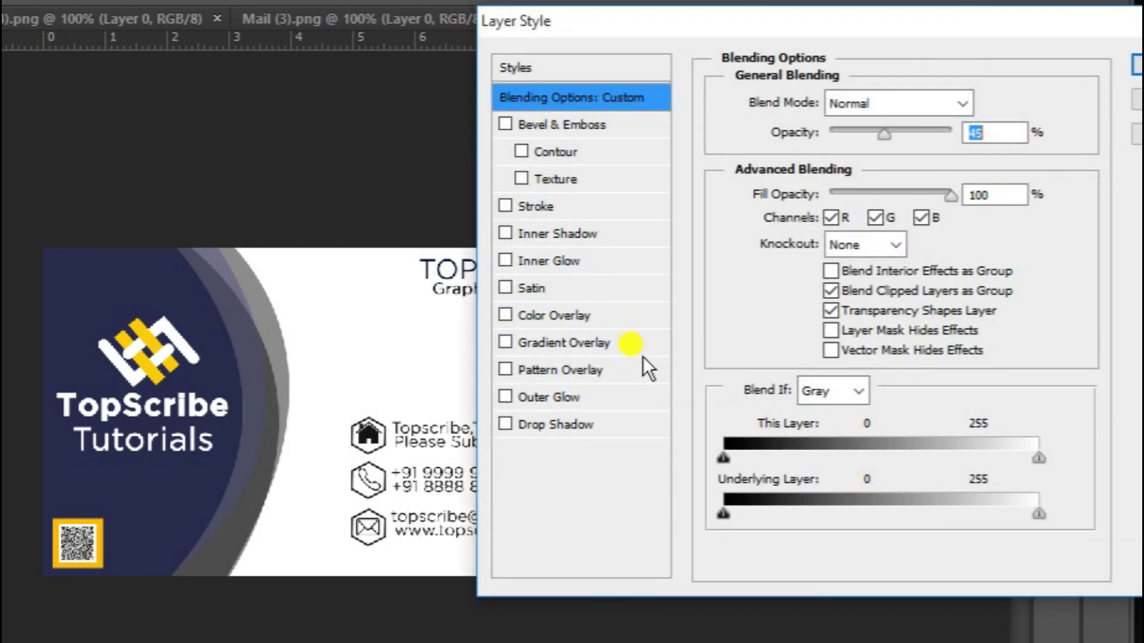
{"action": "left_click", "coordinate": [571, 316]}
{"action": "left_click", "coordinate": [985, 104]}
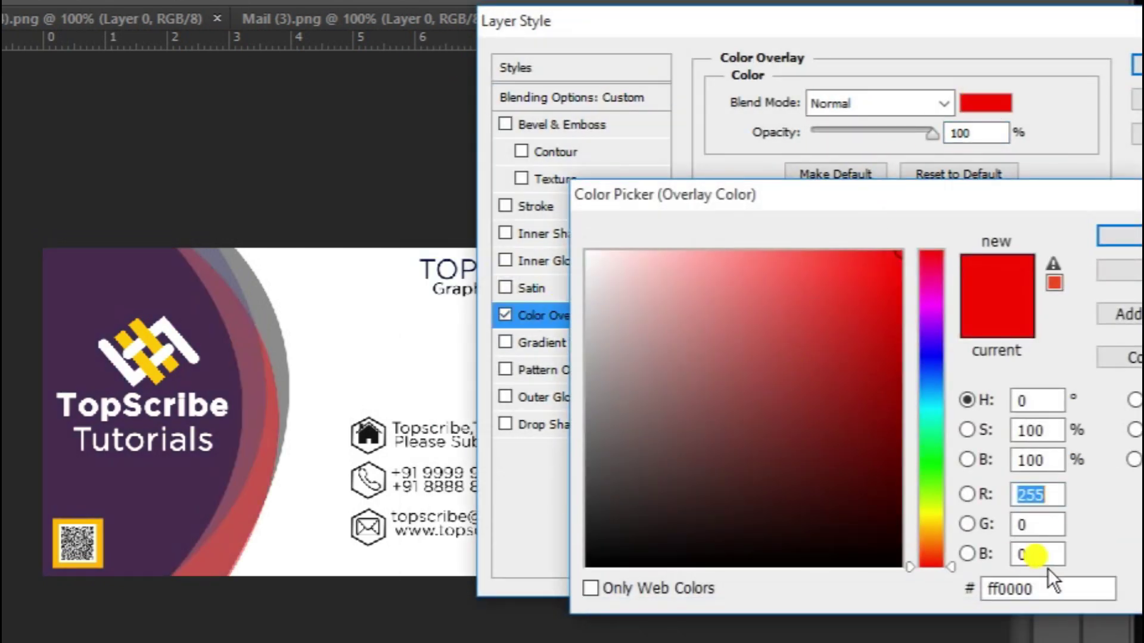
{"action": "left_click", "coordinate": [977, 591]}
{"action": "type", "text": "6"}
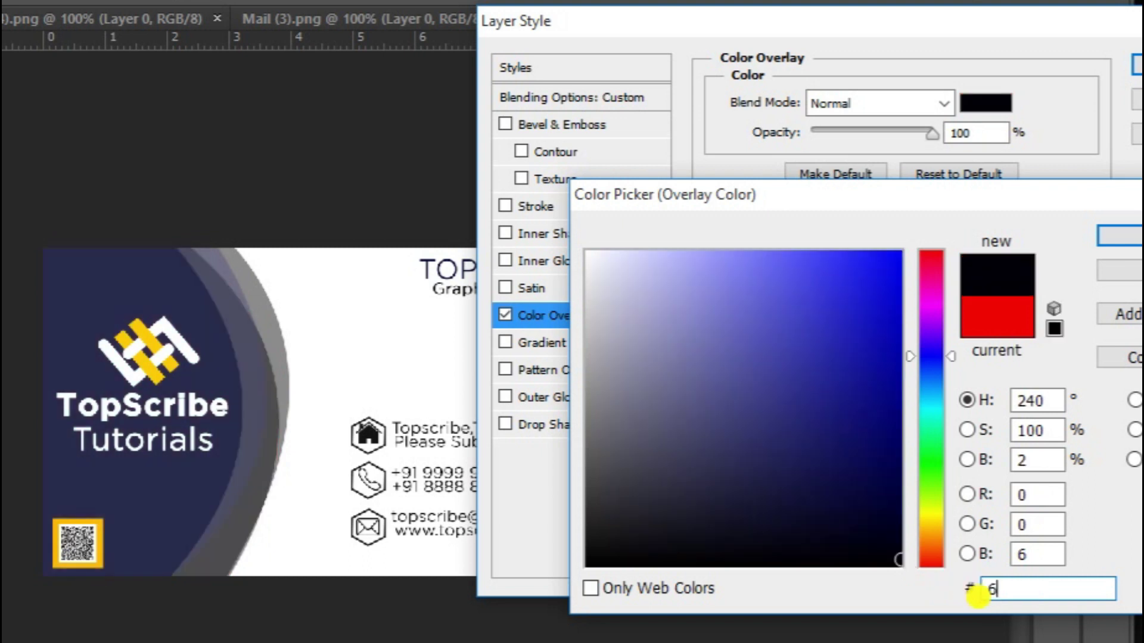
{"action": "type", "text": "98"}
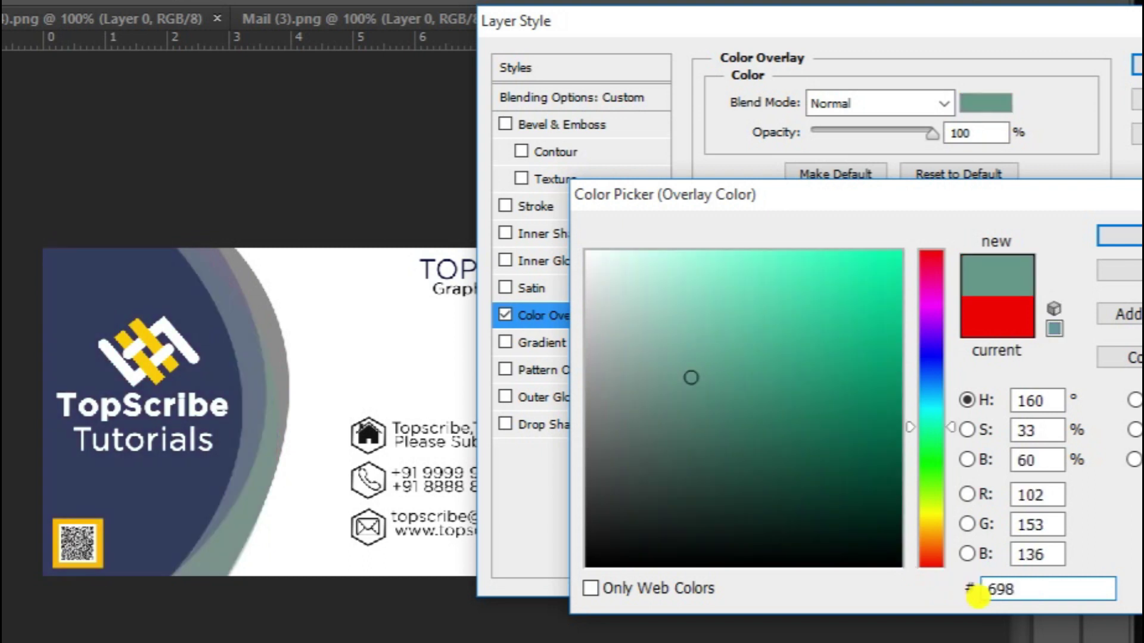
{"action": "type", "text": "3"}
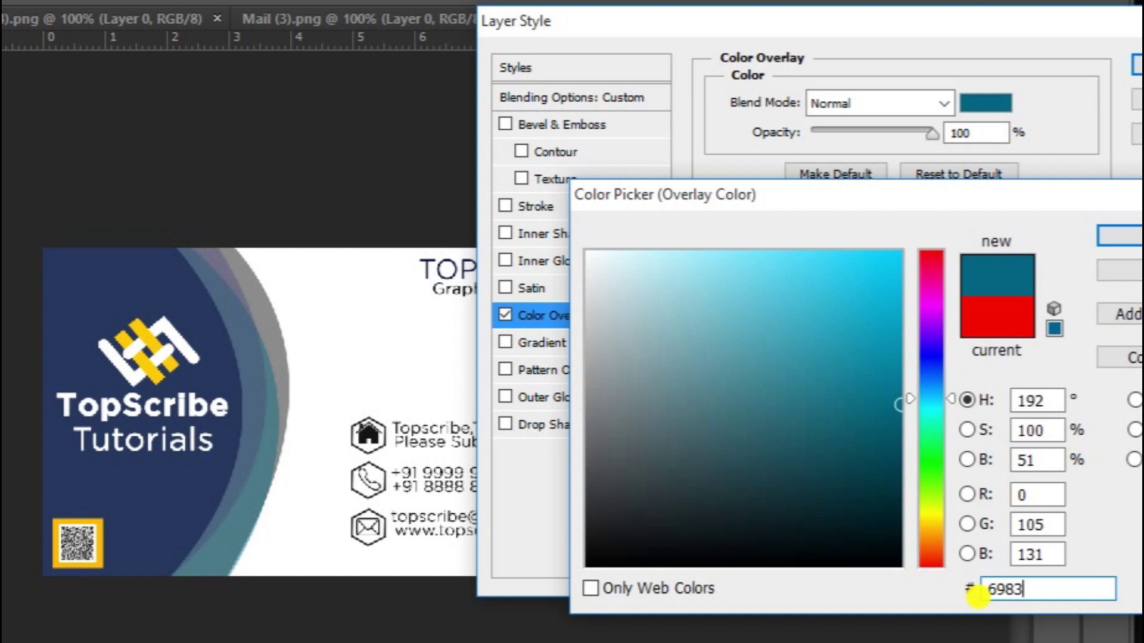
{"action": "type", "text": "aa"}
{"action": "left_click", "coordinate": [1114, 233]}
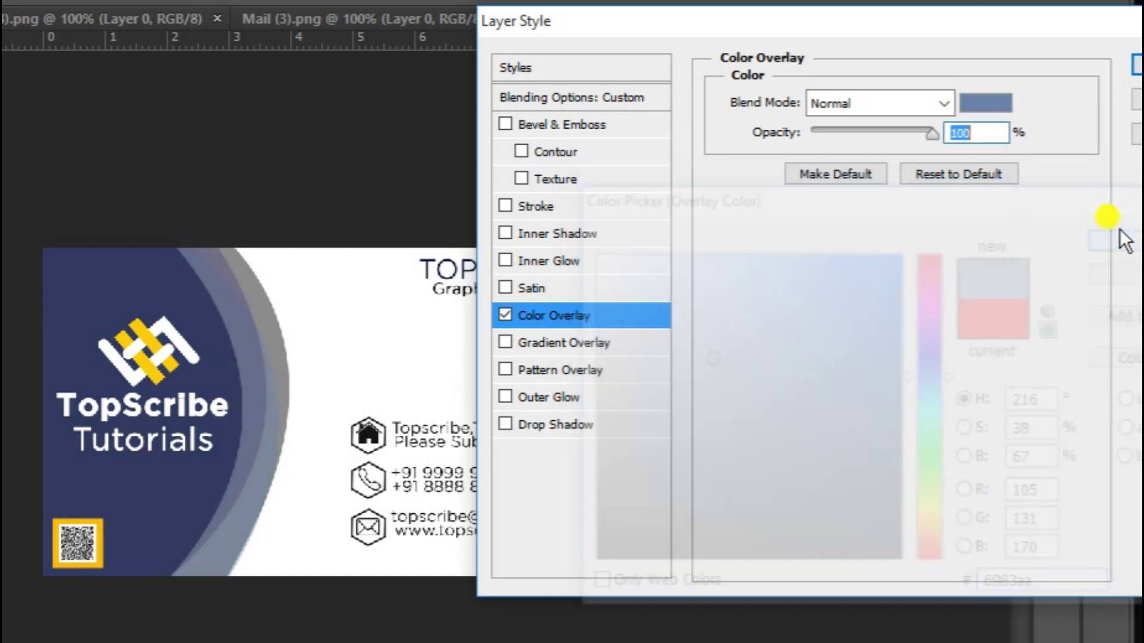
{"action": "left_click", "coordinate": [1135, 63]}
- Add a light grey #f4f4f4 Color Overlay to the Shape 1 layer
{"action": "scroll", "coordinate": [950, 409], "scroll_direction": "down", "scroll_amount": 2}
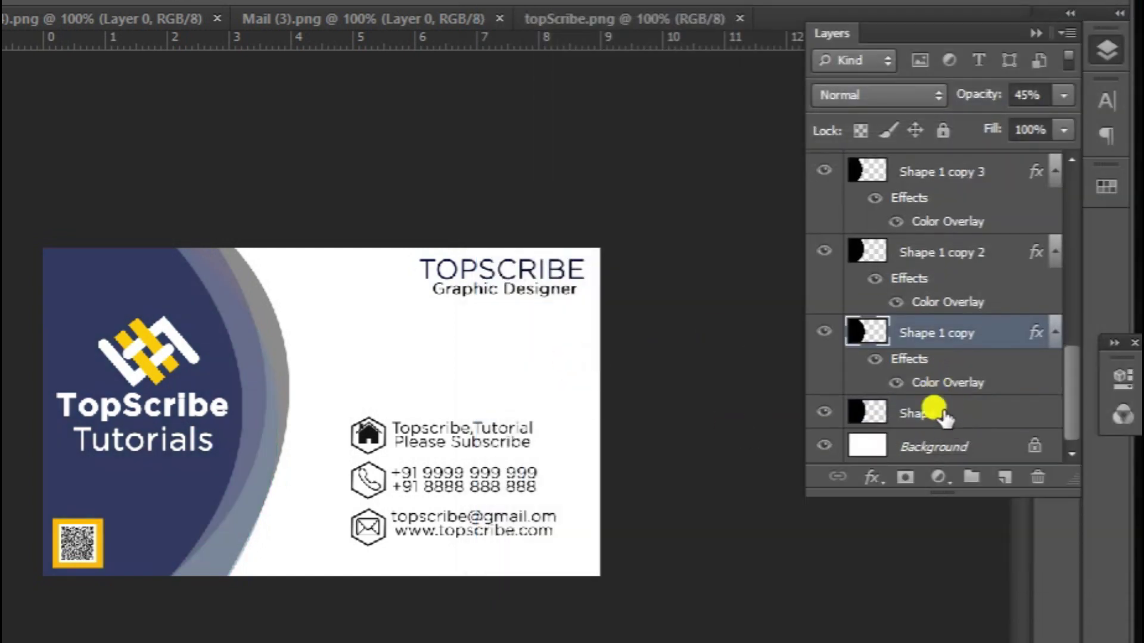
{"action": "right_click", "coordinate": [939, 408]}
{"action": "left_click", "coordinate": [537, 63]}
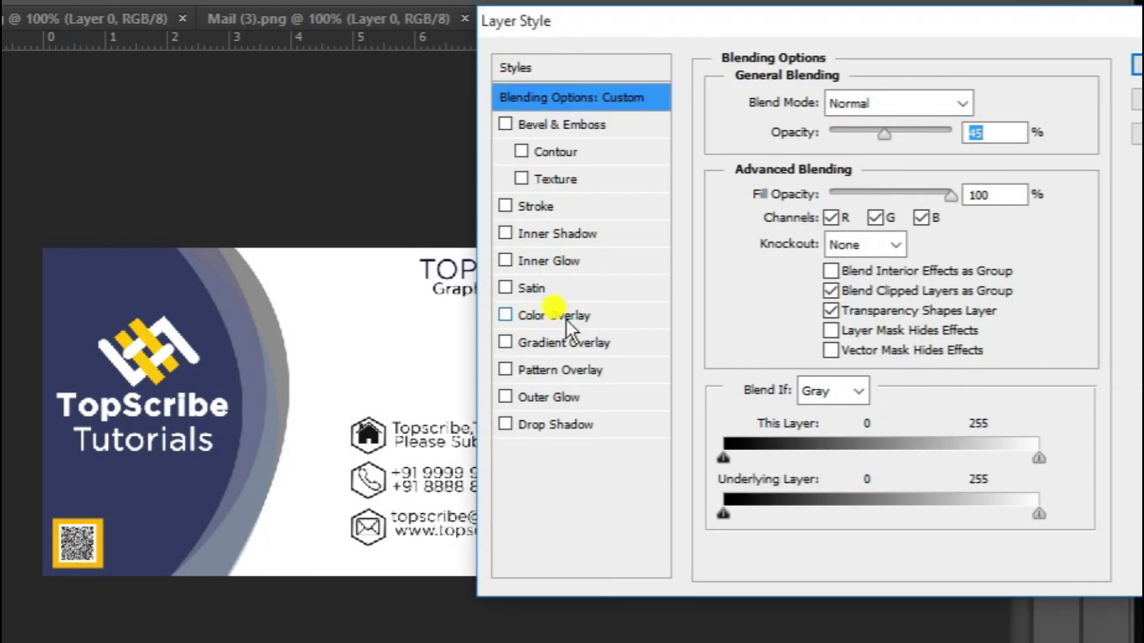
{"action": "left_click", "coordinate": [567, 317]}
{"action": "left_click", "coordinate": [992, 102]}
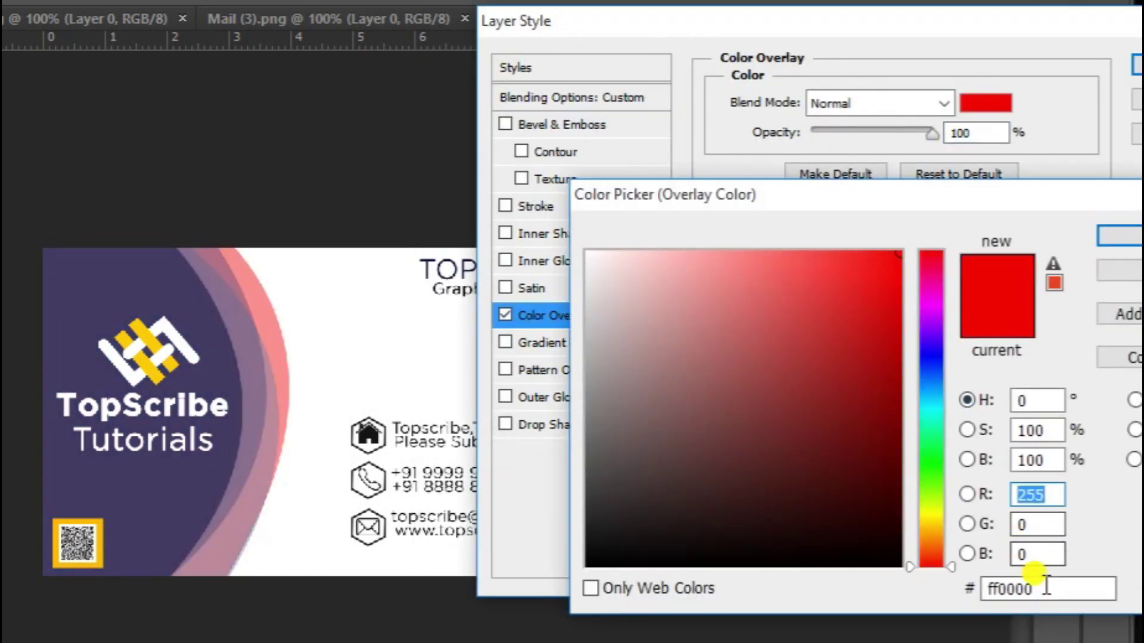
{"action": "left_click_drag", "start_coordinate": [1024, 588], "coordinate": [960, 591]}
{"action": "type", "text": "f4f4f4"}
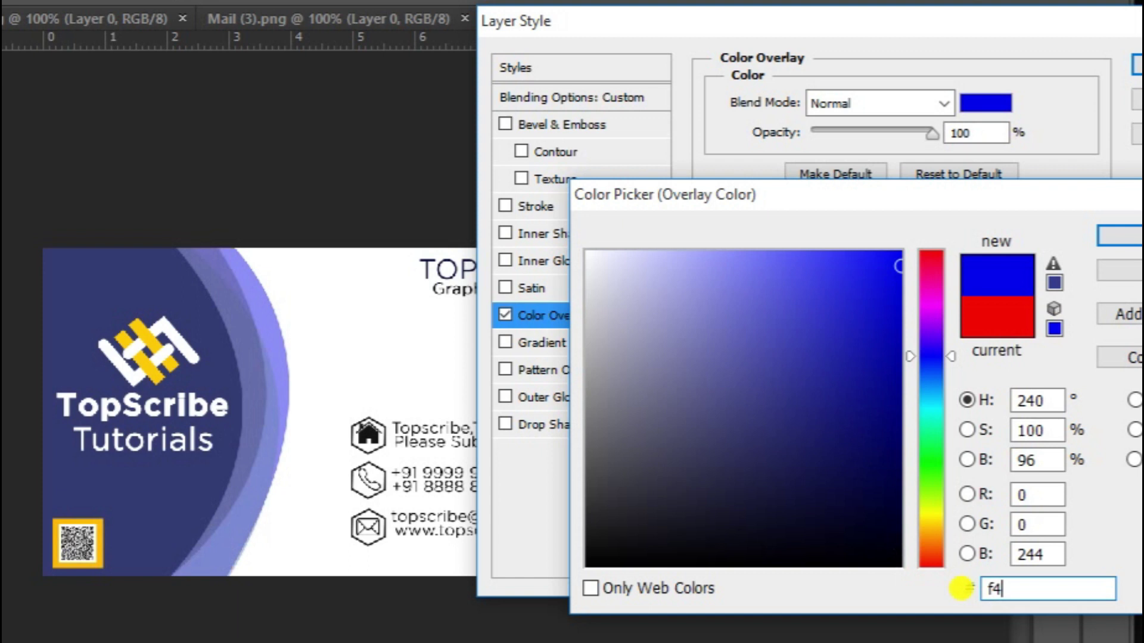
{"action": "left_click", "coordinate": [1120, 235]}
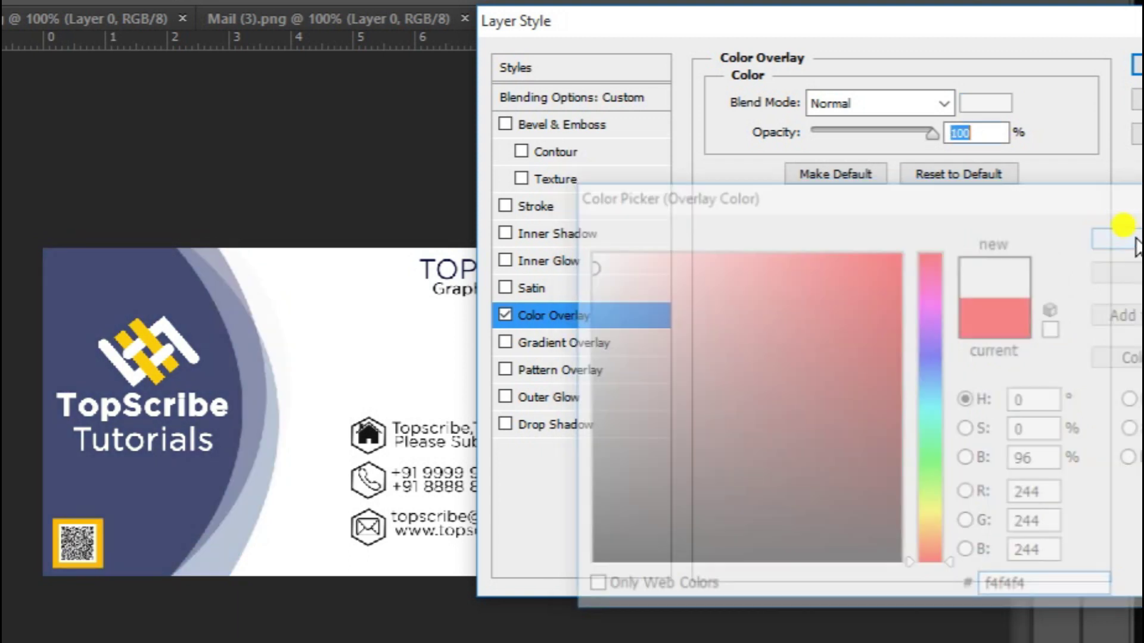
{"action": "left_click", "coordinate": [1135, 67]}
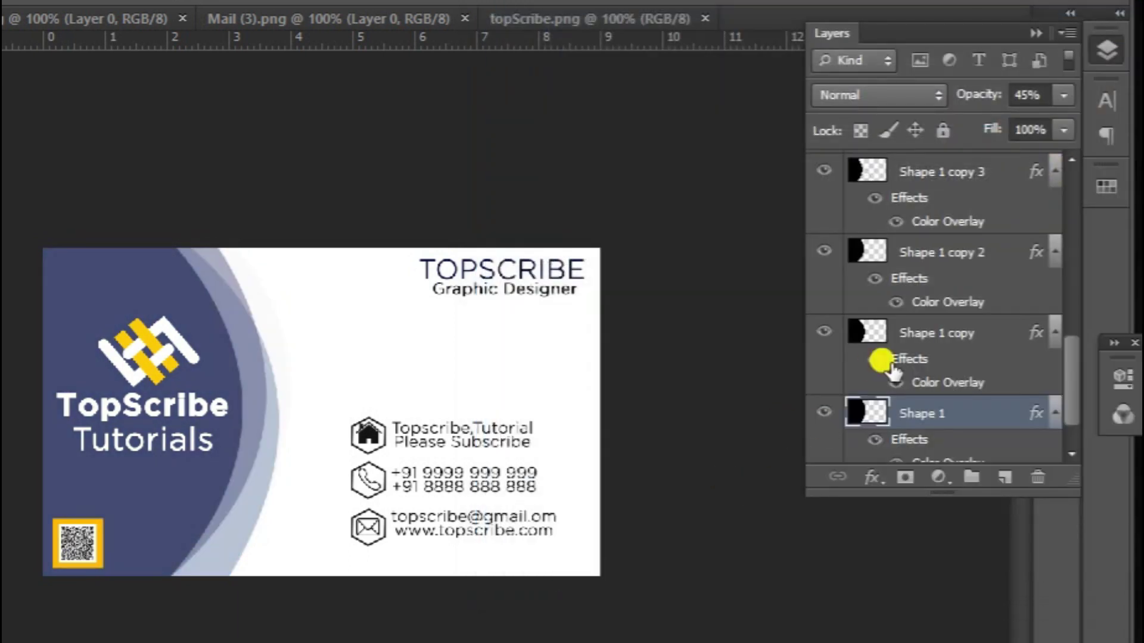
- Raise the opacity of Shape 1 copy 2 and Shape 1 copy 3 to 100%
{"action": "left_click_drag", "start_coordinate": [880, 359], "coordinate": [1134, 5]}
{"action": "left_click", "coordinate": [1064, 95]}
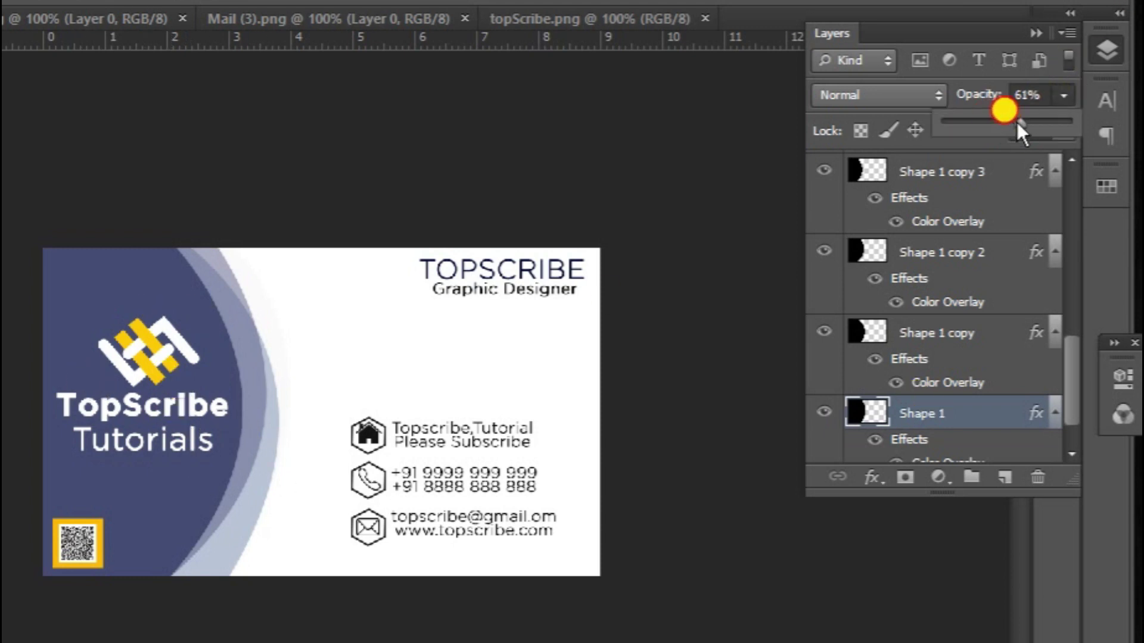
{"action": "left_click", "coordinate": [978, 347]}
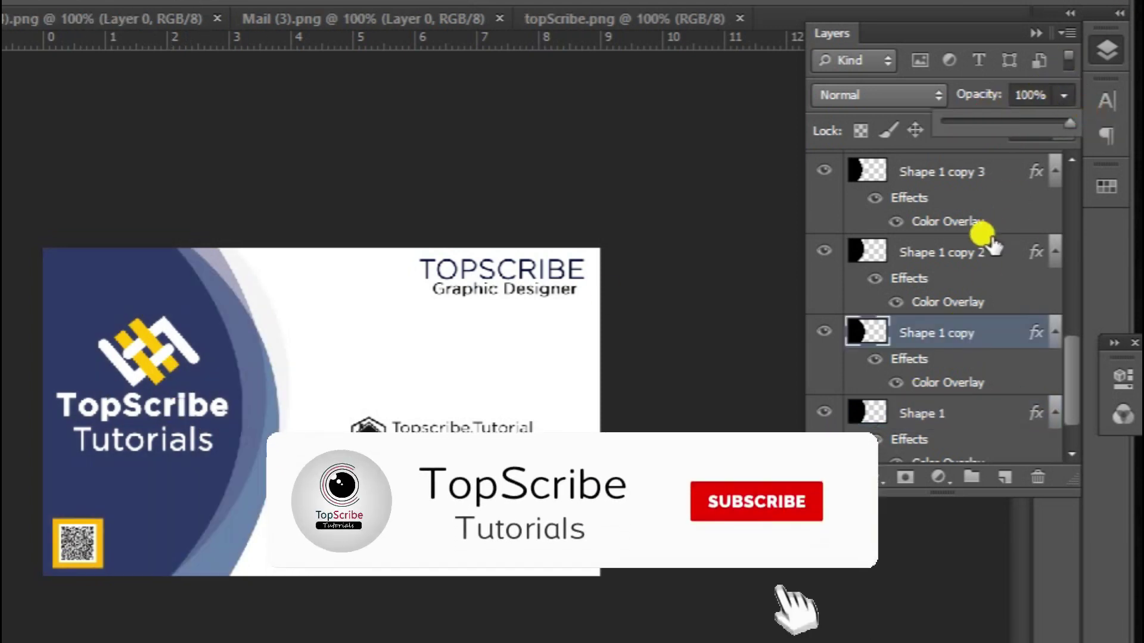
{"action": "left_click", "coordinate": [977, 251]}
{"action": "left_click", "coordinate": [1065, 98]}
{"action": "left_click_drag", "start_coordinate": [992, 124], "coordinate": [1075, 131]}
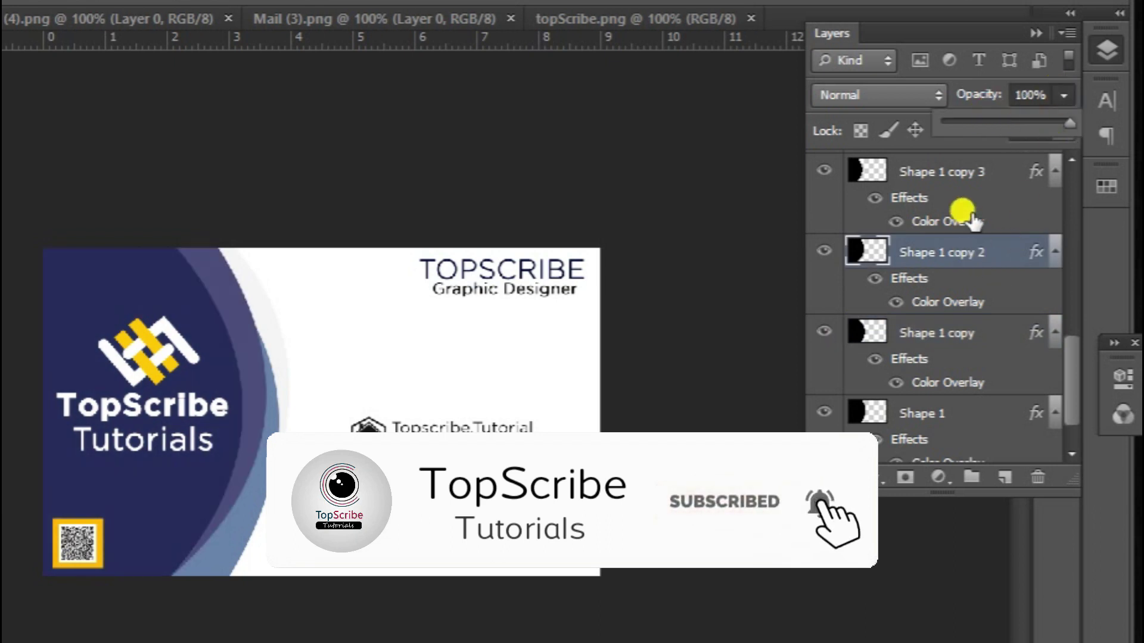
{"action": "left_click", "coordinate": [953, 179]}
{"action": "left_click", "coordinate": [1064, 97]}
{"action": "left_click_drag", "start_coordinate": [1002, 122], "coordinate": [1116, 126]}
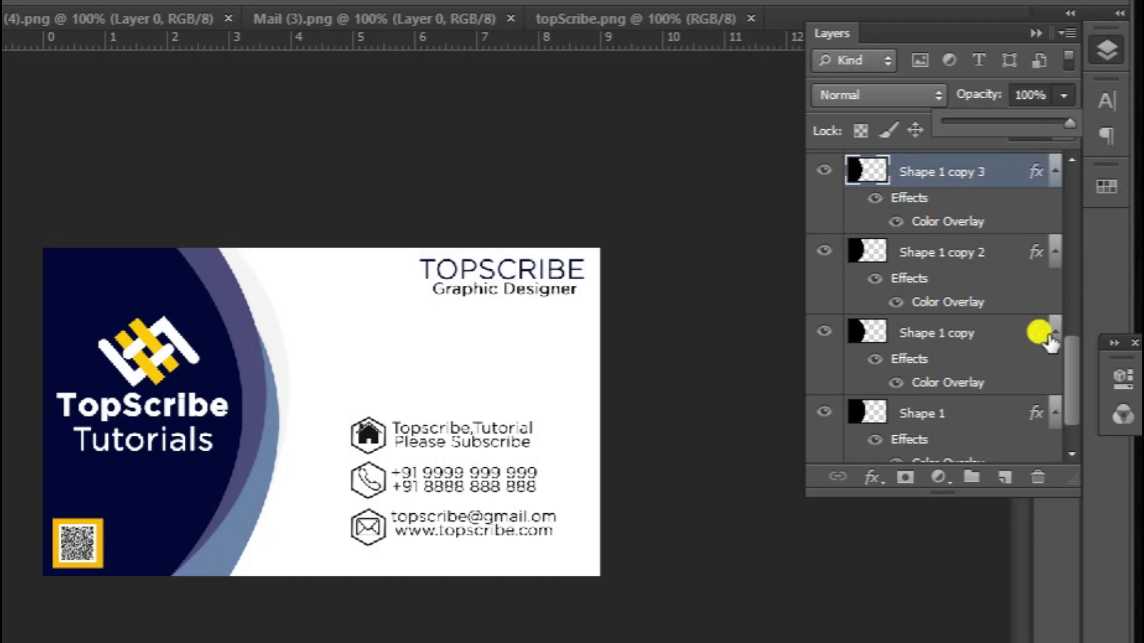
- Change Shape 1's overlay colour to a pale lavender, about #e2dafd
{"action": "left_click", "coordinate": [918, 404]}
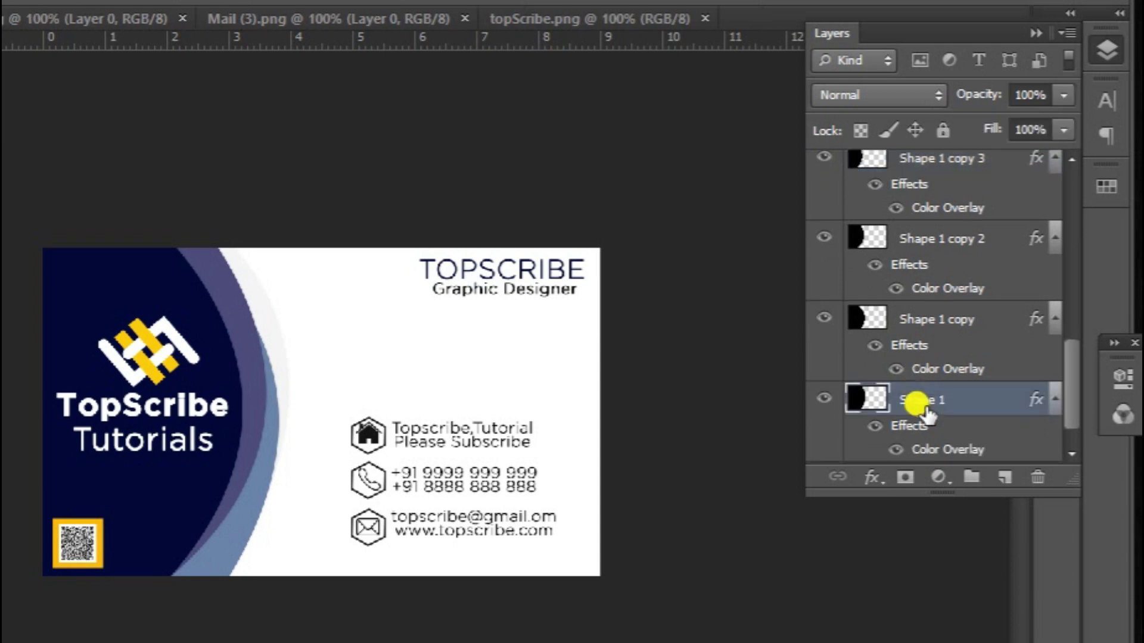
{"action": "scroll", "coordinate": [953, 394], "scroll_direction": "down", "scroll_amount": 1}
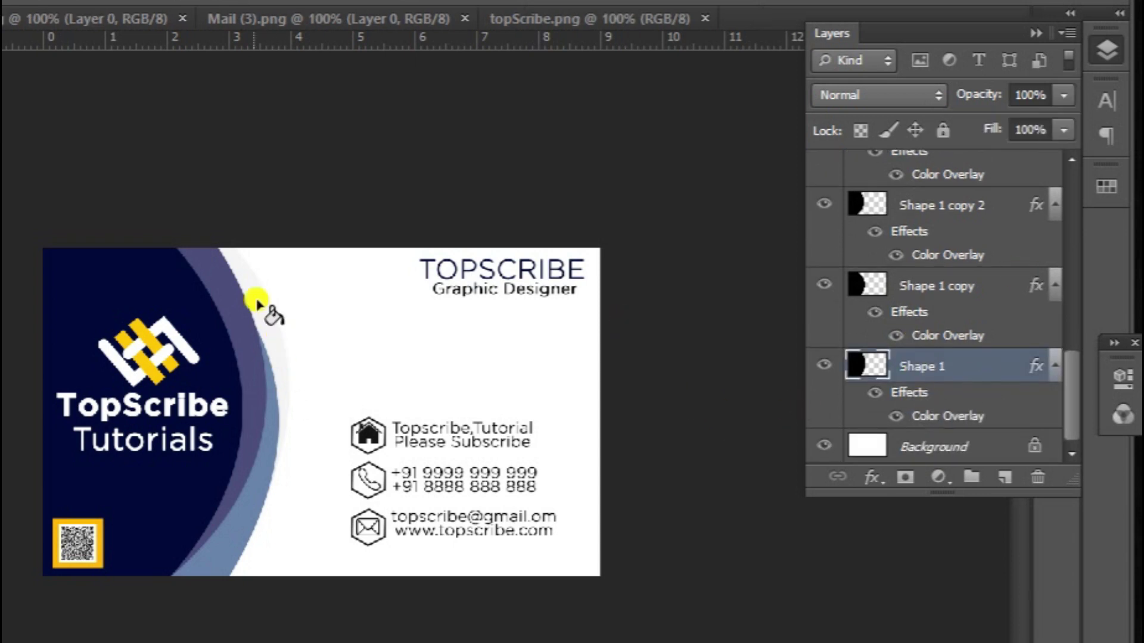
{"action": "right_click", "coordinate": [920, 370]}
{"action": "left_click", "coordinate": [945, 411]}
{"action": "double_click", "coordinate": [950, 416]}
{"action": "left_click", "coordinate": [985, 104]}
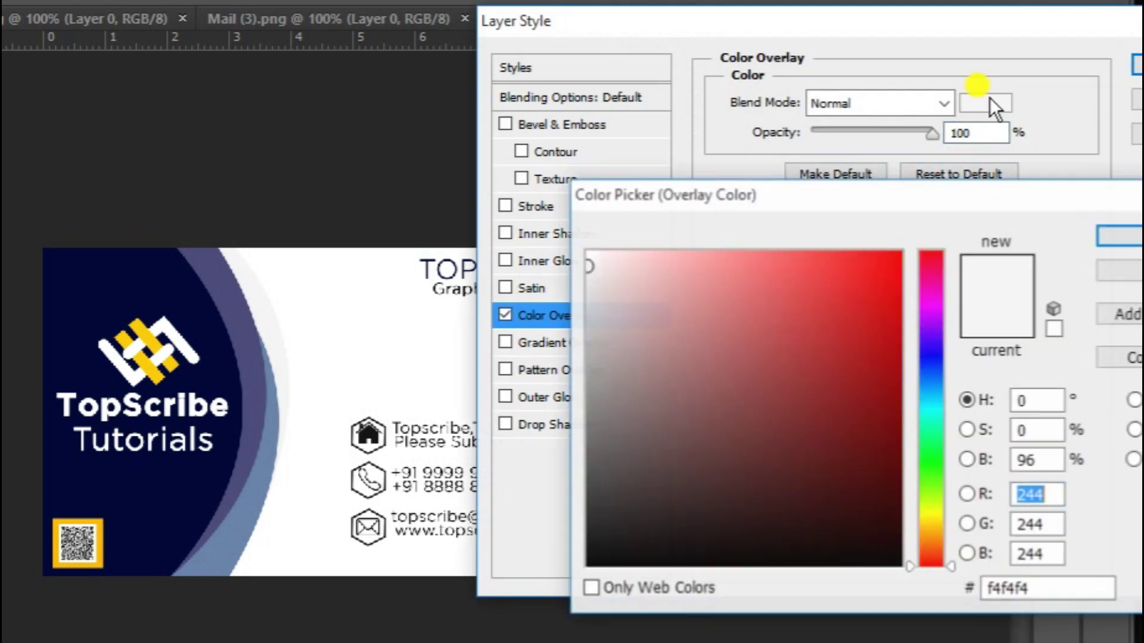
{"action": "left_click", "coordinate": [925, 343]}
{"action": "left_click_drag", "start_coordinate": [614, 244], "coordinate": [632, 253]}
{"action": "left_click", "coordinate": [1125, 234]}
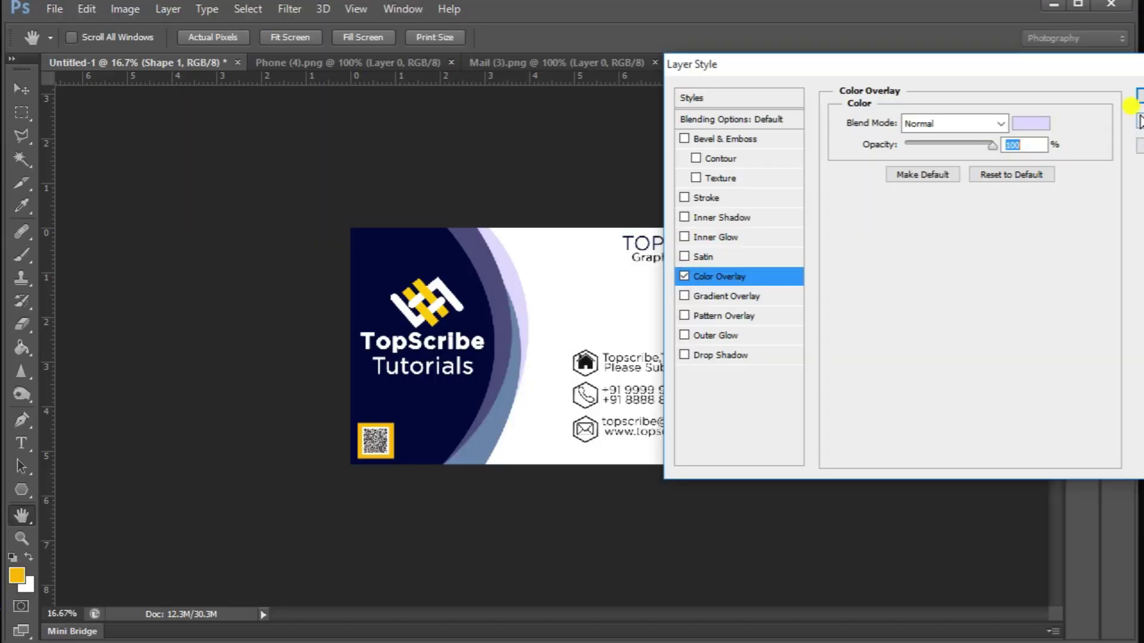
{"action": "left_click", "coordinate": [1140, 106]}
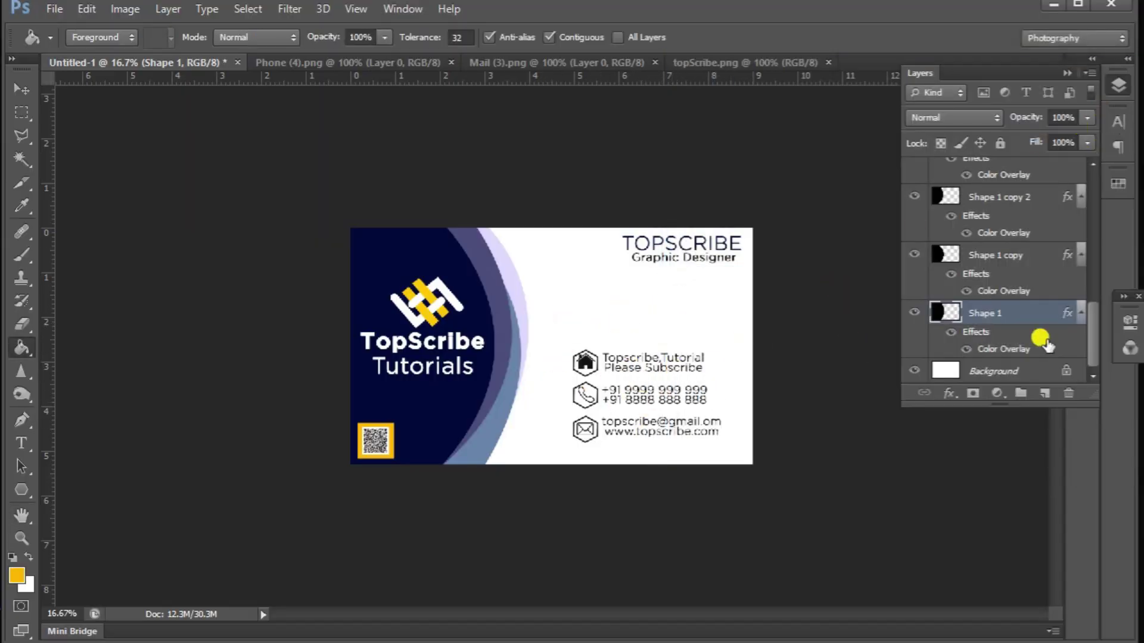
- Fill a new Layer 7 below the curves with light lavender
{"action": "left_click", "coordinate": [1025, 369]}
{"action": "key", "text": "ctrl+shift+alt+n"}
{"action": "left_click", "coordinate": [502, 297], "text": "alt"}
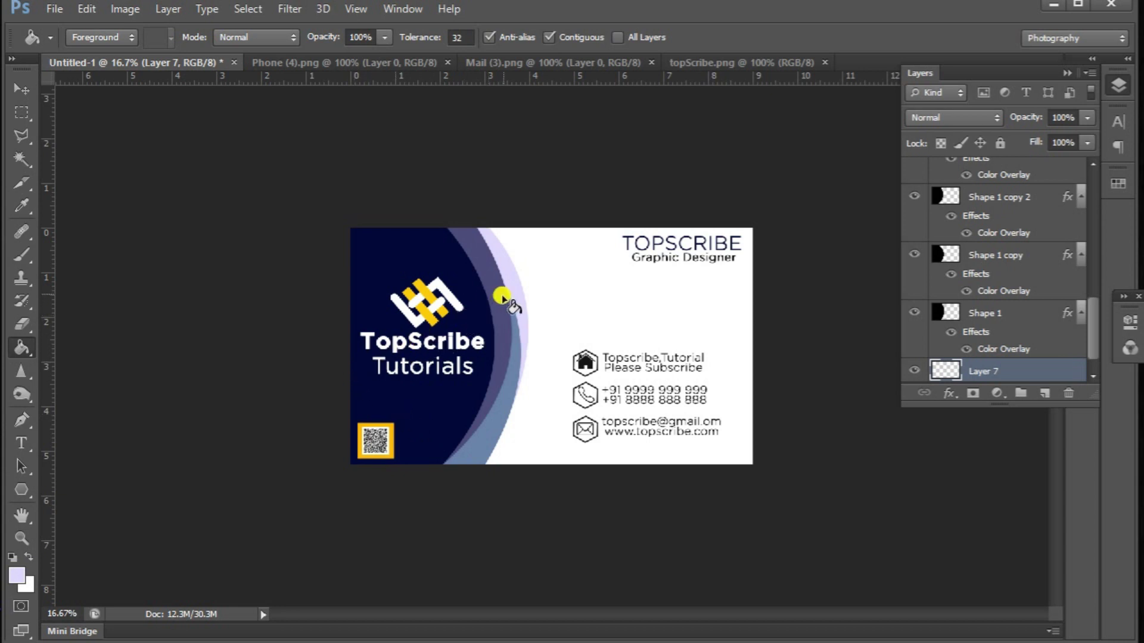
{"action": "left_click", "coordinate": [630, 331]}
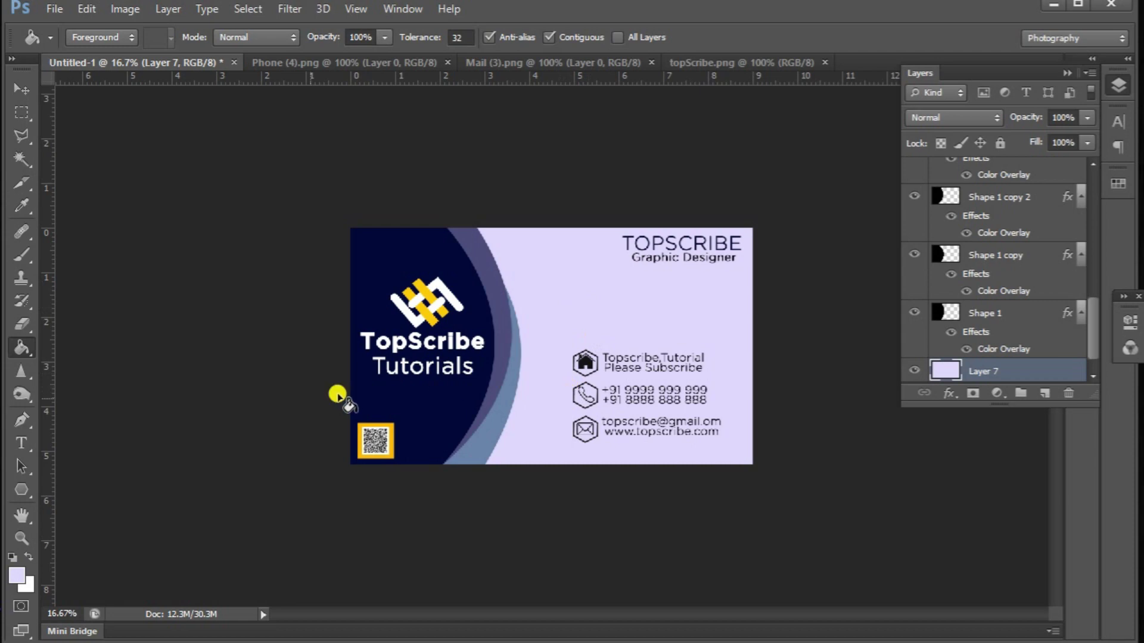
- Erase the lavender from the card's middle and right side, then select the top-right title area
{"action": "left_click", "coordinate": [27, 323]}
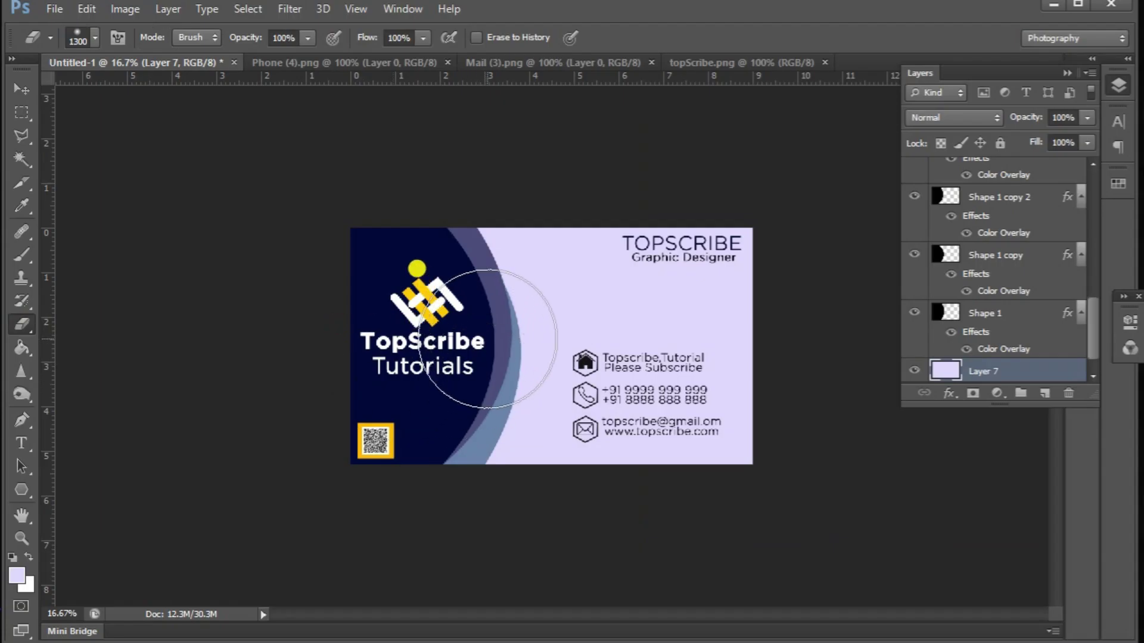
{"action": "key", "text": "bracketright"}
{"action": "key", "text": "bracketright"}
{"action": "key", "text": "bracketright"}
{"action": "key", "text": "bracketright"}
{"action": "key", "text": "bracketright"}
{"action": "key", "text": "bracketright"}
{"action": "key", "text": "bracketright"}
{"action": "key", "text": "bracketright"}
{"action": "key", "text": "bracketright"}
{"action": "key", "text": "bracketright"}
{"action": "key", "text": "bracketright"}
{"action": "key", "text": "bracketright"}
{"action": "key", "text": "bracketright"}
{"action": "left_click_drag", "start_coordinate": [425, 356], "coordinate": [665, 354]}
{"action": "mouse_move", "coordinate": [695, 209]}
{"action": "left_mouse_down"}
{"action": "mouse_move", "coordinate": [682, 129]}
{"action": "mouse_move", "coordinate": [677, 320]}
{"action": "mouse_move", "coordinate": [695, 163]}
{"action": "left_mouse_up"}
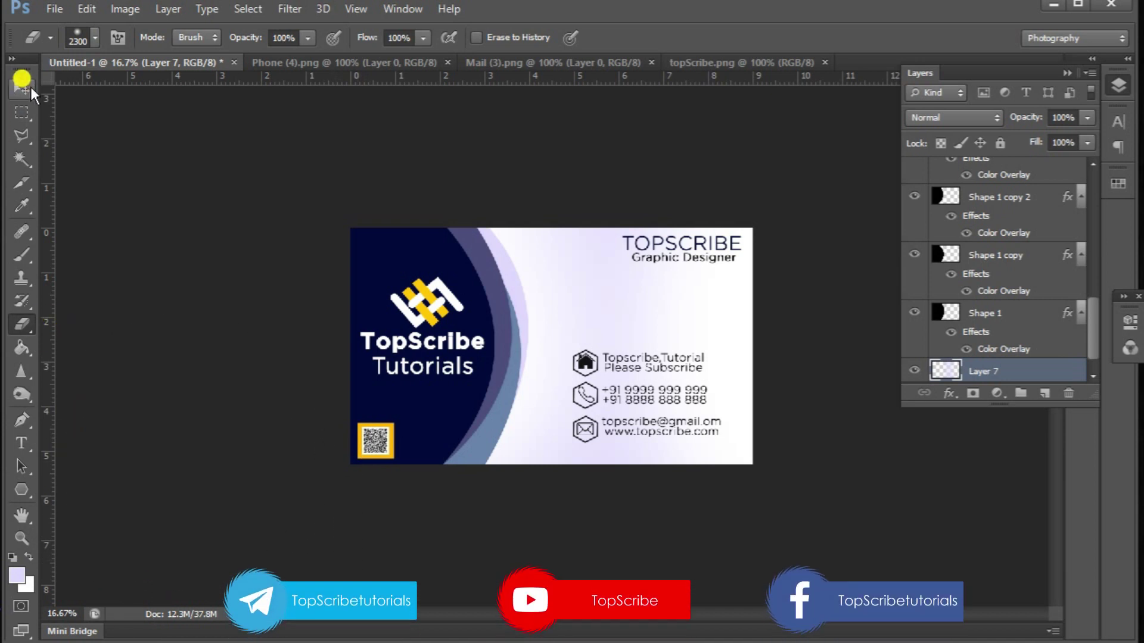
{"action": "left_click", "coordinate": [21, 112]}
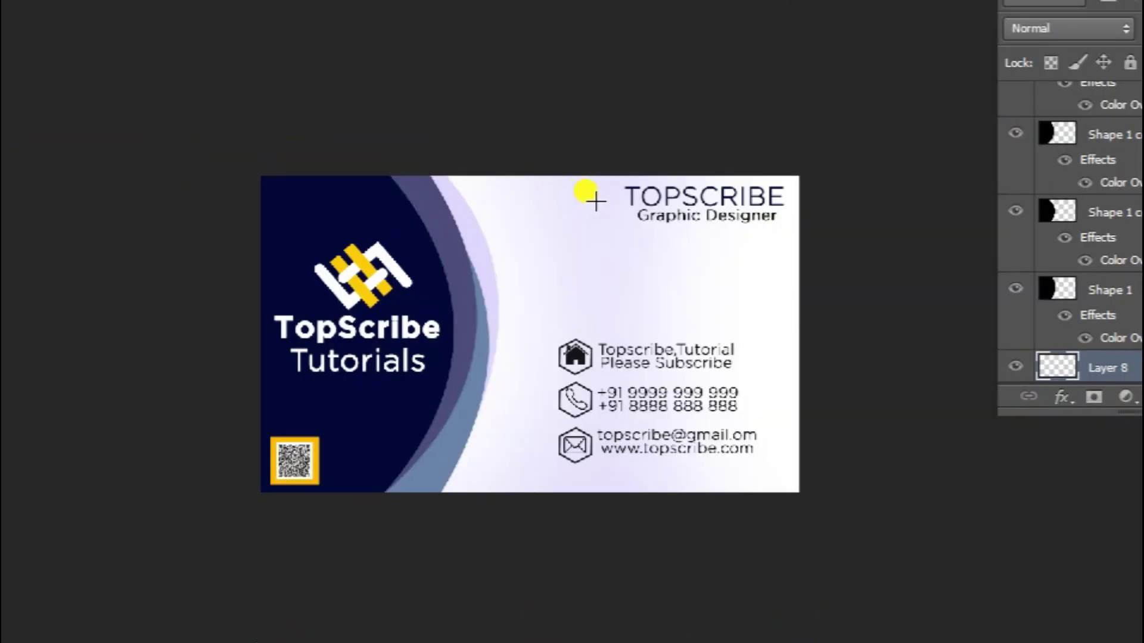
{"action": "left_click_drag", "start_coordinate": [587, 202], "coordinate": [896, 267]}
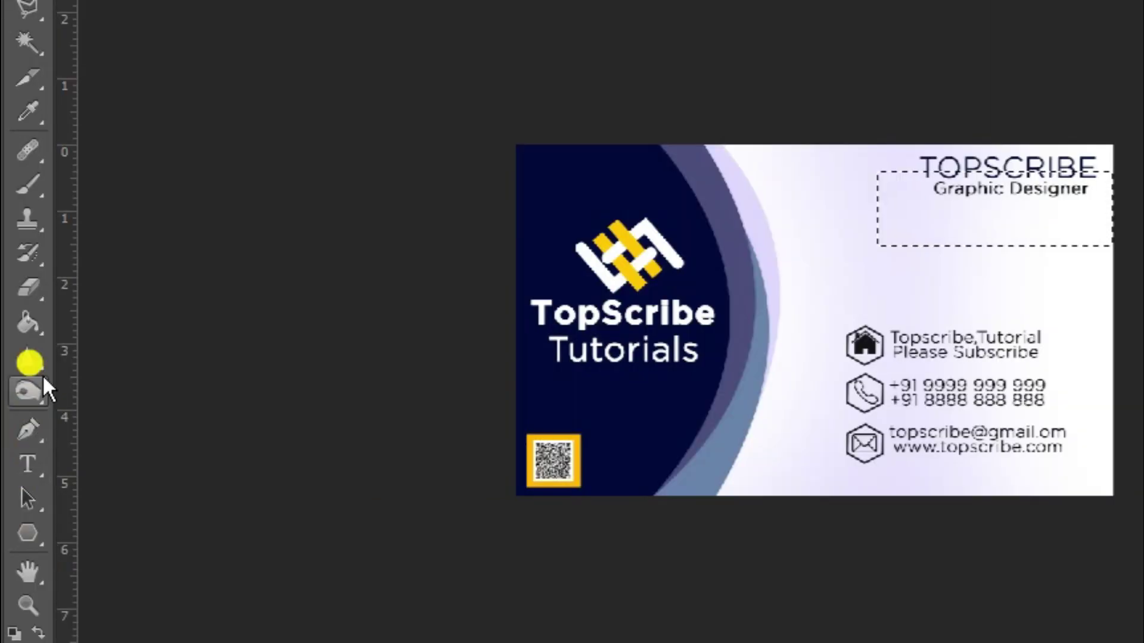
- Fill the title-area rectangle with light purple and widen it slightly to the left
{"action": "left_click", "coordinate": [41, 323]}
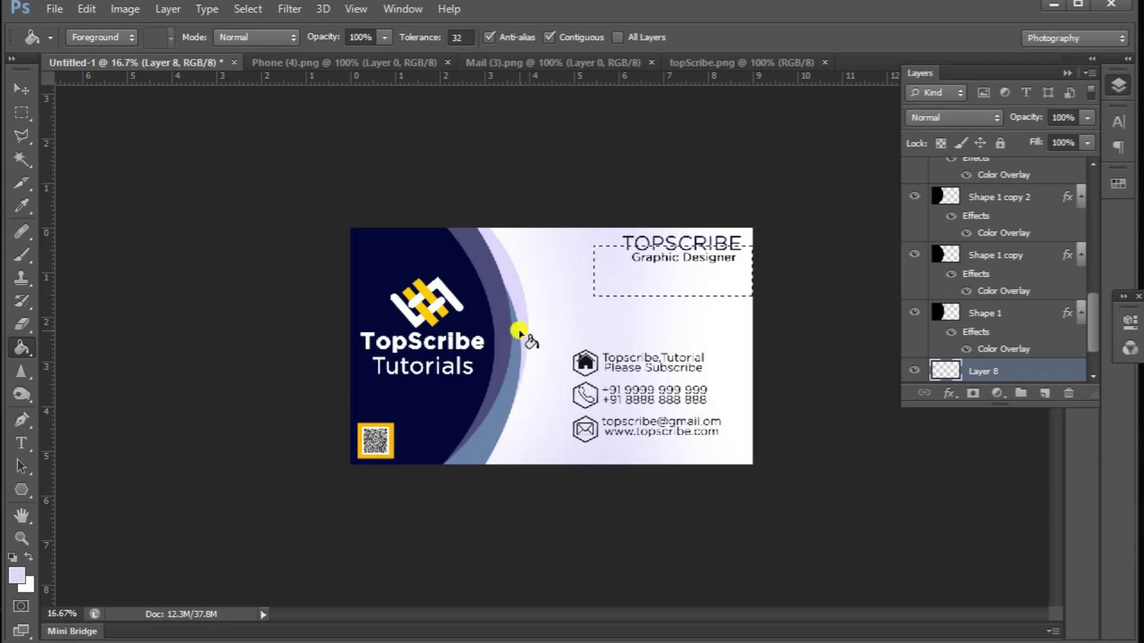
{"action": "left_click", "coordinate": [627, 260]}
{"action": "key", "text": "ctrl+t"}
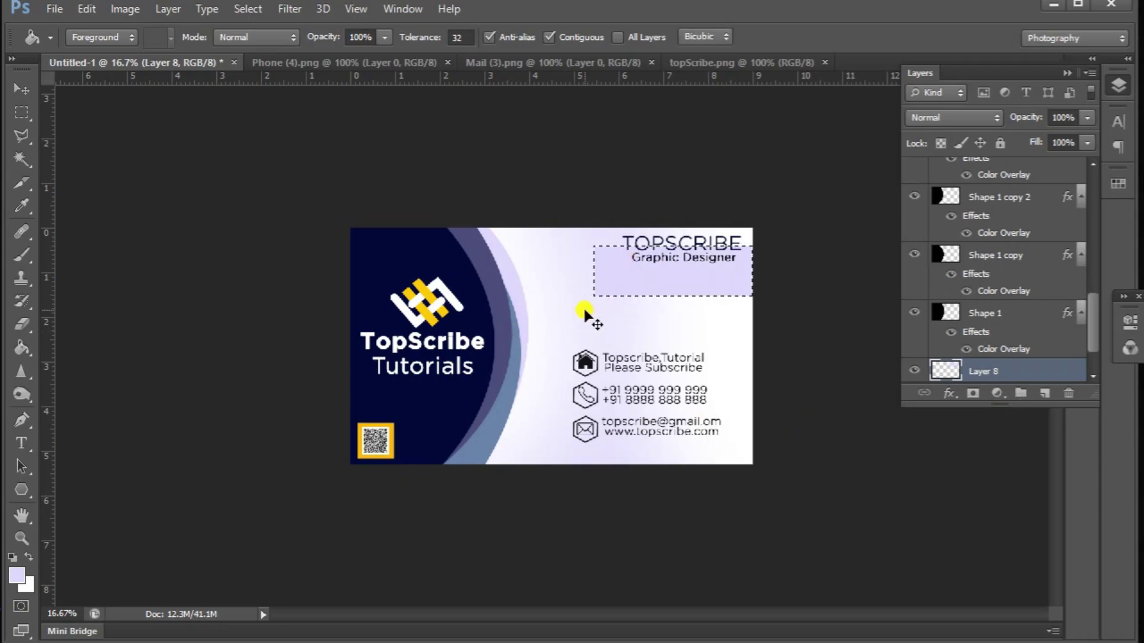
{"action": "left_click_drag", "start_coordinate": [590, 271], "coordinate": [576, 273]}
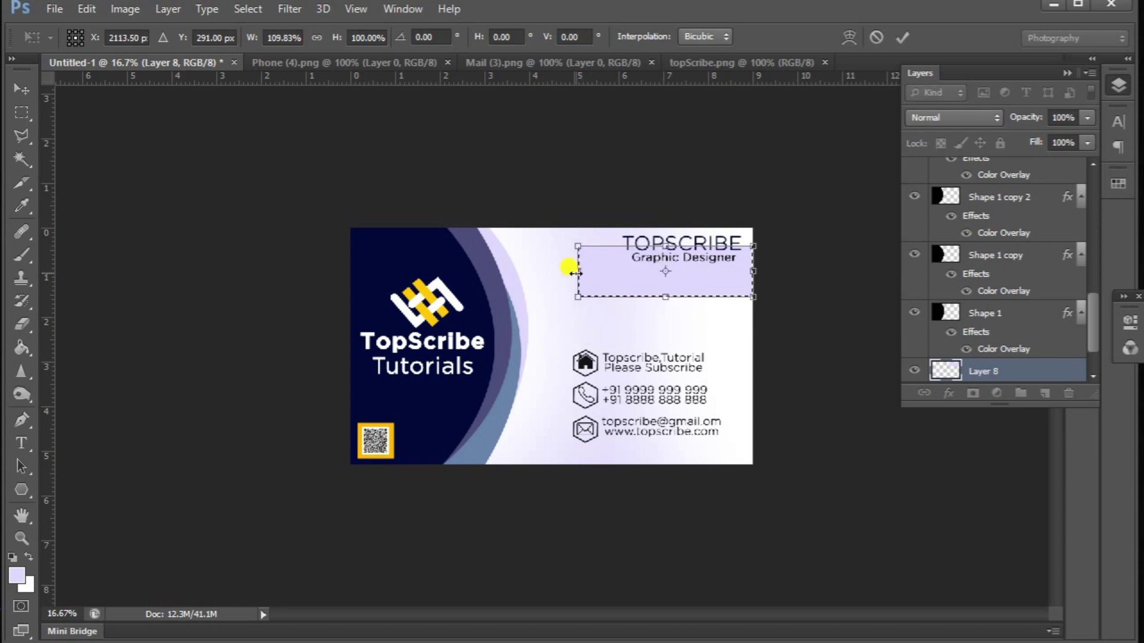
{"action": "key", "text": "Return"}
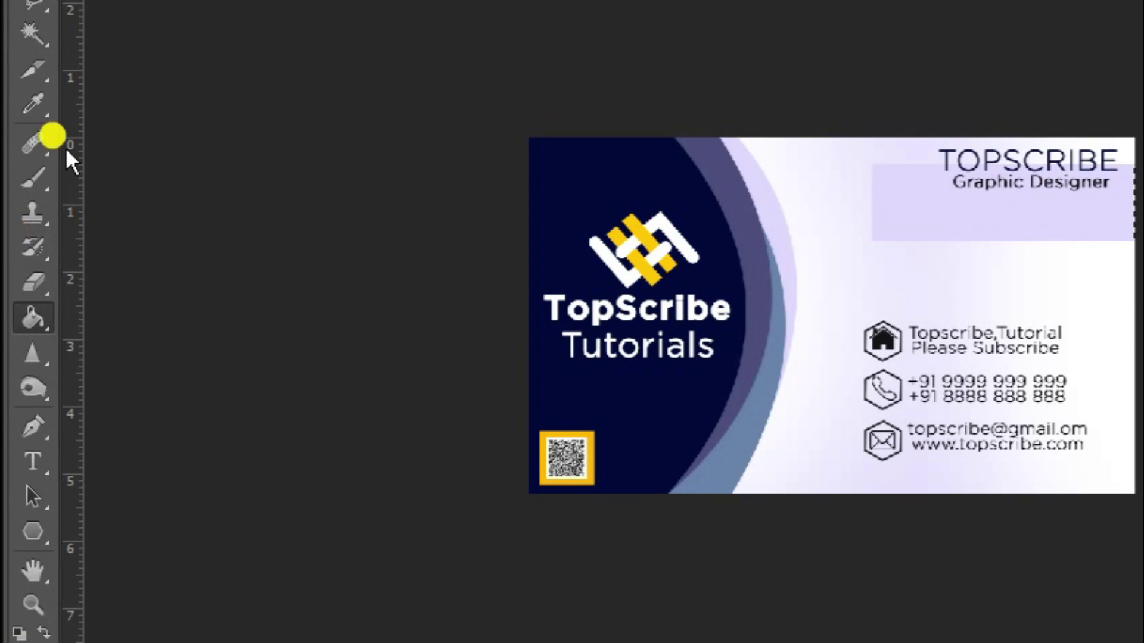
- Nudge the lavender band slightly higher behind the TOPSCRIBE title
{"action": "left_click", "coordinate": [33, 282]}
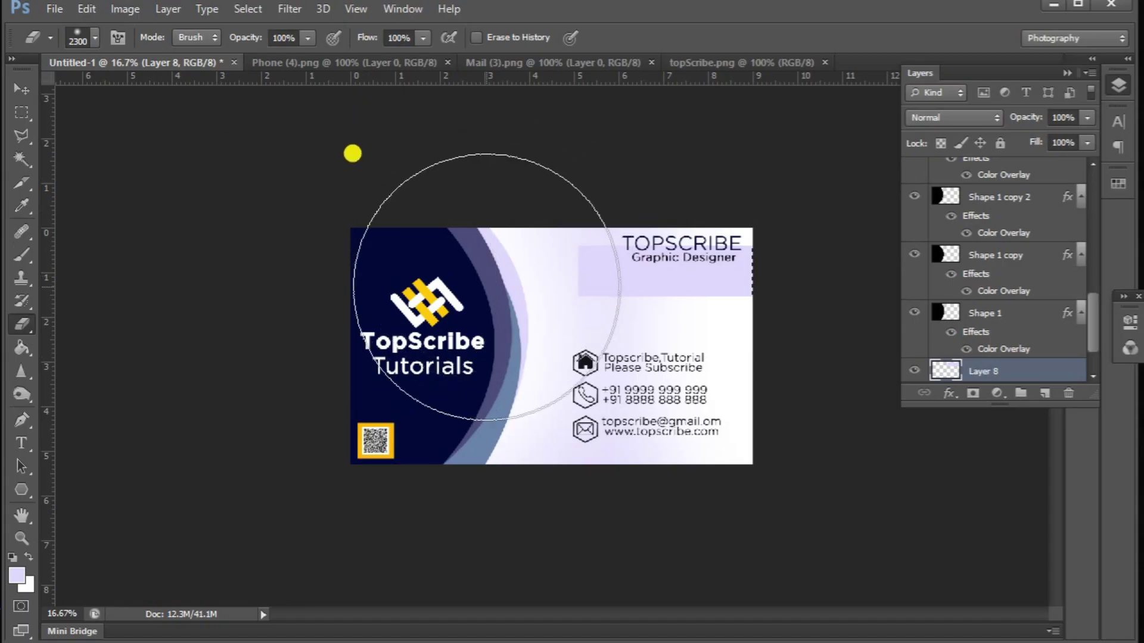
{"action": "key", "text": "bracketleft"}
{"action": "key", "text": "bracketleft"}
{"action": "key", "text": "bracketleft"}
{"action": "key", "text": "bracketleft"}
{"action": "key", "text": "bracketleft"}
{"action": "key", "text": "bracketleft"}
{"action": "key", "text": "bracketleft"}
{"action": "key", "text": "bracketleft"}
{"action": "key", "text": "bracketleft"}
{"action": "key", "text": "bracketleft"}
{"action": "key", "text": "bracketleft"}
{"action": "key", "text": "bracketleft"}
{"action": "key", "text": "bracketleft"}
{"action": "key", "text": "bracketleft"}
{"action": "key", "text": "bracketleft"}
{"action": "key", "text": "bracketleft"}
{"action": "key", "text": "bracketleft"}
{"action": "key", "text": "bracketleft"}
{"action": "key", "text": "bracketleft"}
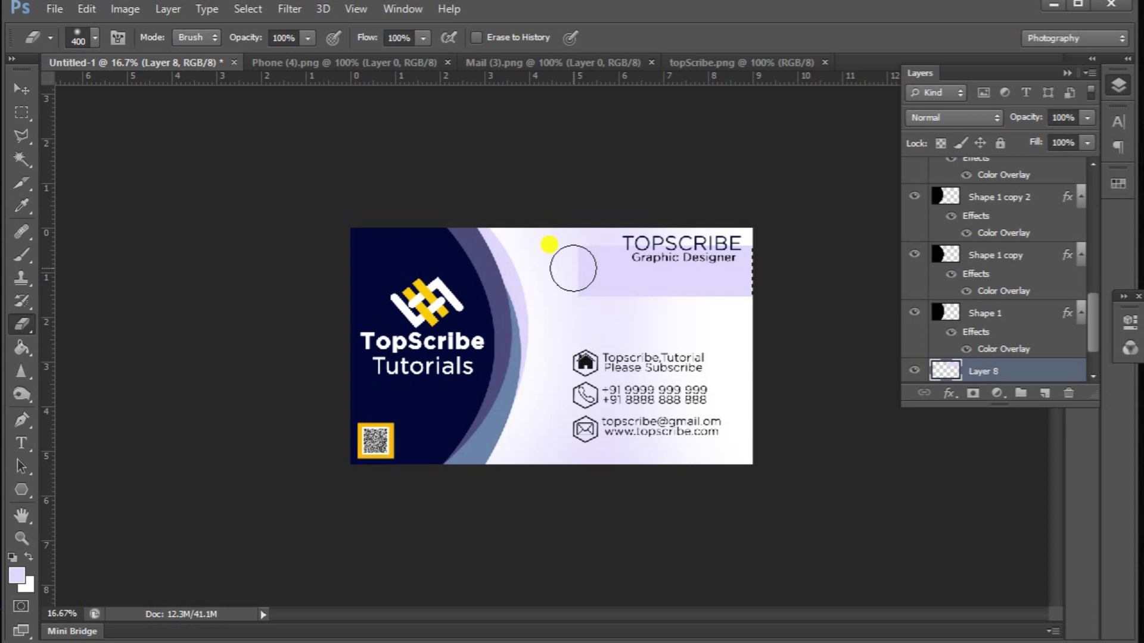
{"action": "key", "text": "bracketright"}
{"action": "key", "text": "bracketright"}
{"action": "key", "text": "bracketright"}
{"action": "key", "text": "bracketright"}
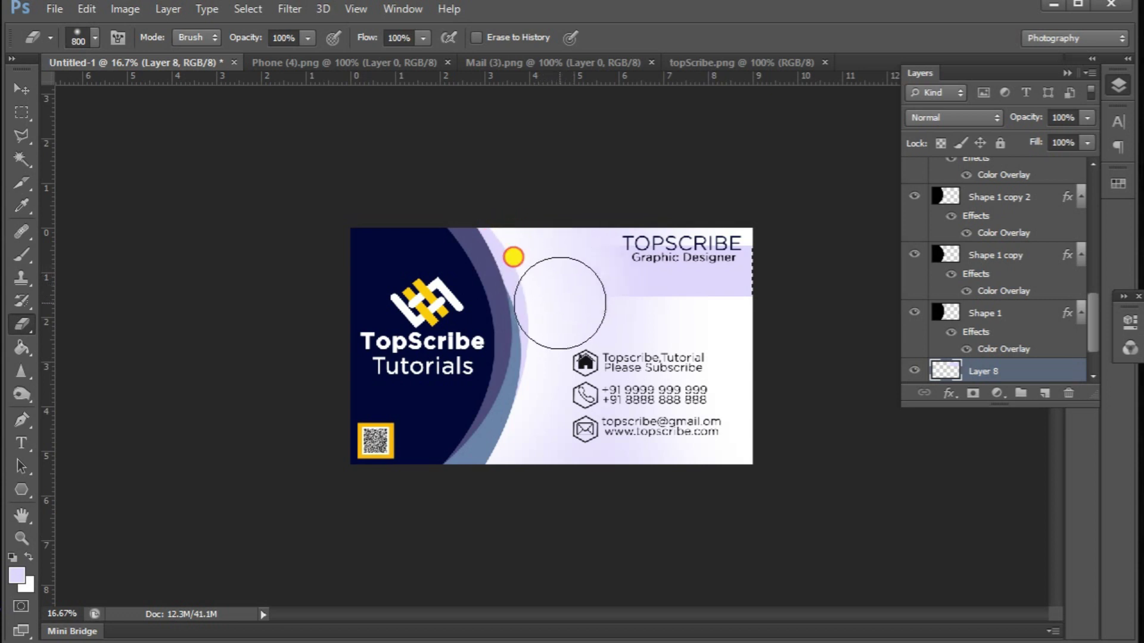
{"action": "left_click", "coordinate": [21, 90]}
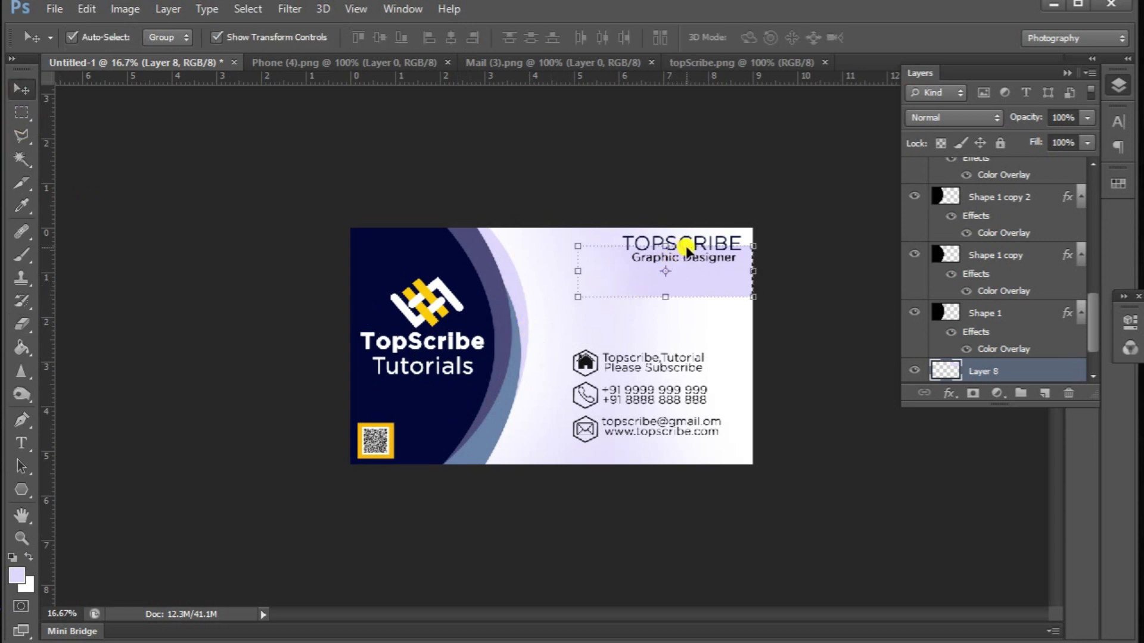
{"action": "left_click_drag", "start_coordinate": [703, 255], "coordinate": [703, 250]}
{"action": "scroll", "coordinate": [960, 232], "scroll_direction": "up", "scroll_amount": 2}
{"action": "scroll", "coordinate": [977, 238], "scroll_direction": "up", "scroll_amount": 2}
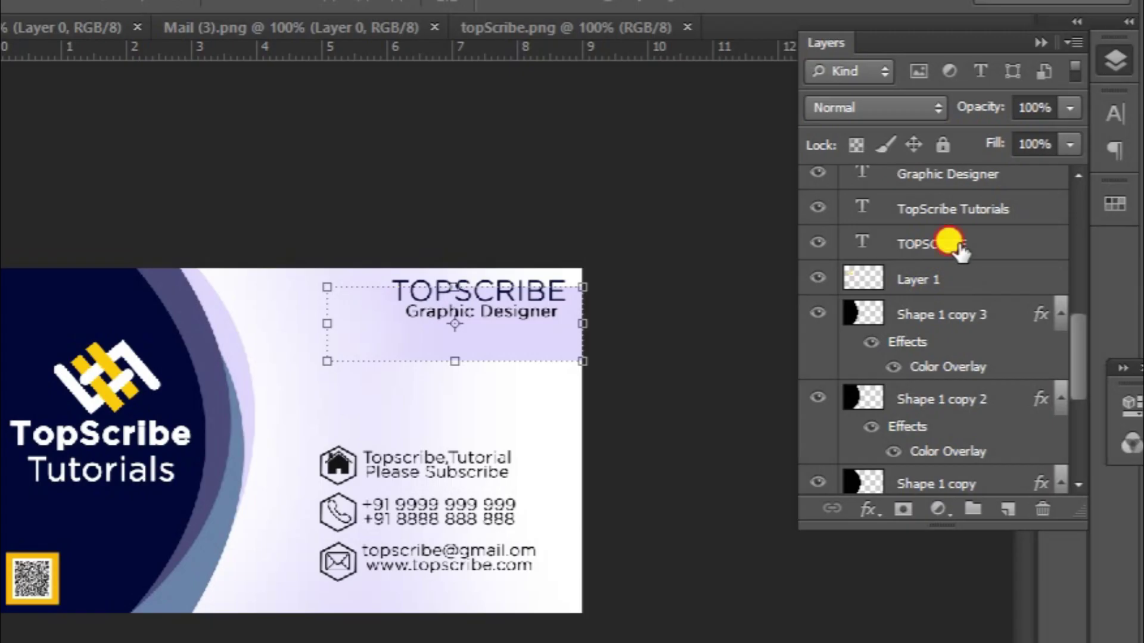
{"action": "left_click", "coordinate": [951, 243]}
- Scale TOPSCRIBE and Graphic Designer to about 110%, move them down and right, then drop Graphic Designer slightly lower
{"action": "left_click", "coordinate": [981, 169], "text": "ctrl"}
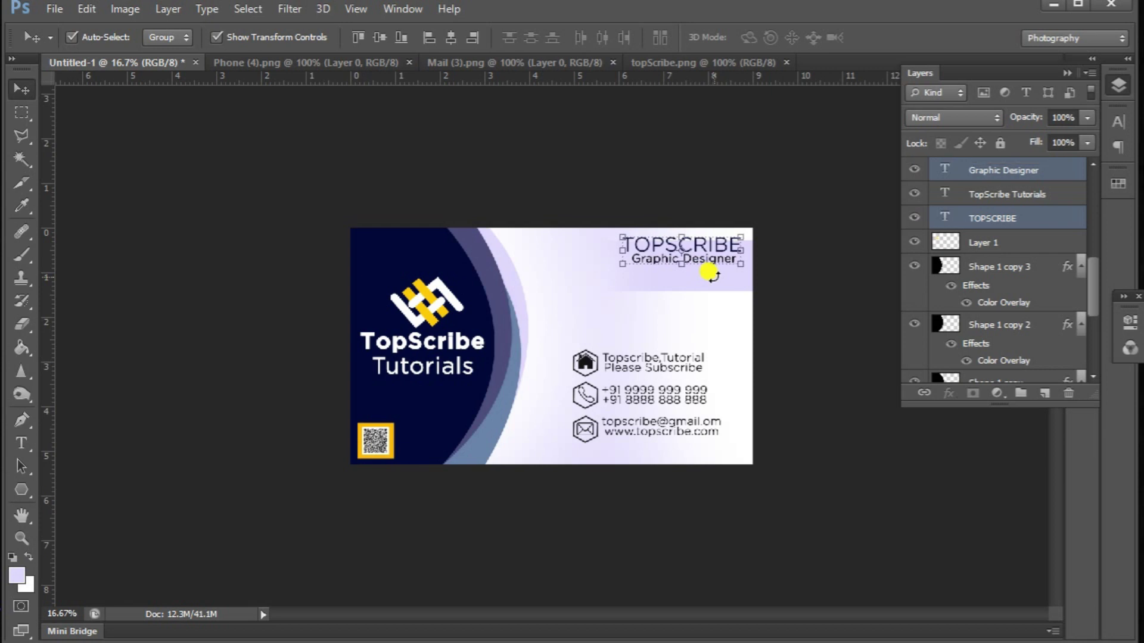
{"action": "left_click_drag", "start_coordinate": [708, 261], "coordinate": [708, 274]}
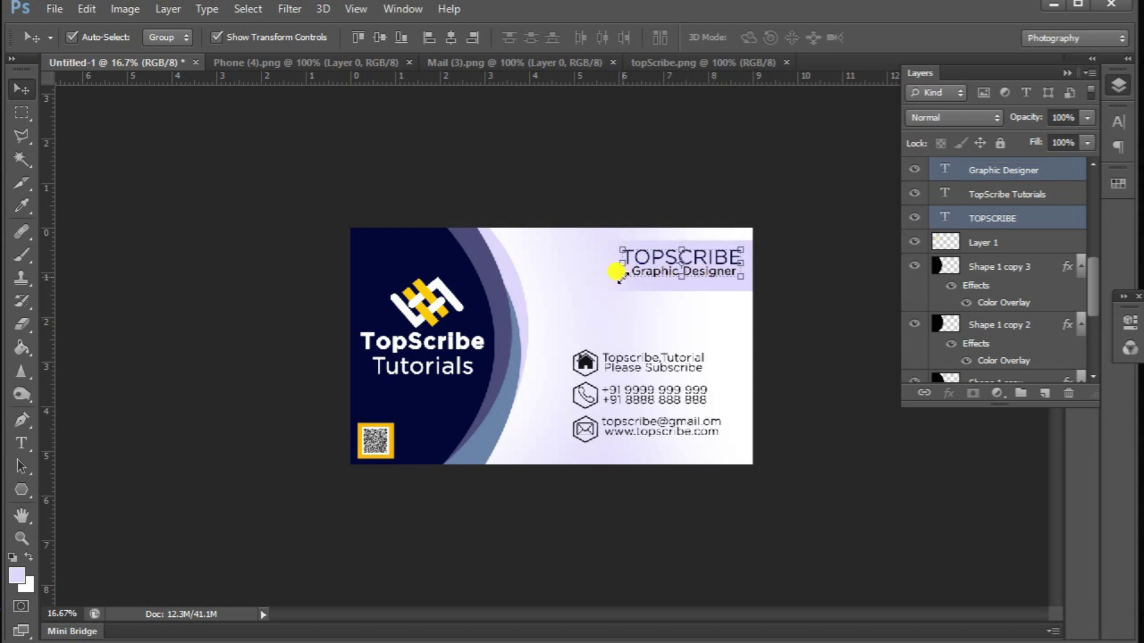
{"action": "mouse_move", "coordinate": [620, 275]}
{"action": "left_mouse_down"}
{"action": "mouse_move", "coordinate": [602, 274]}
{"action": "mouse_move", "coordinate": [607, 282]}
{"action": "left_mouse_up"}
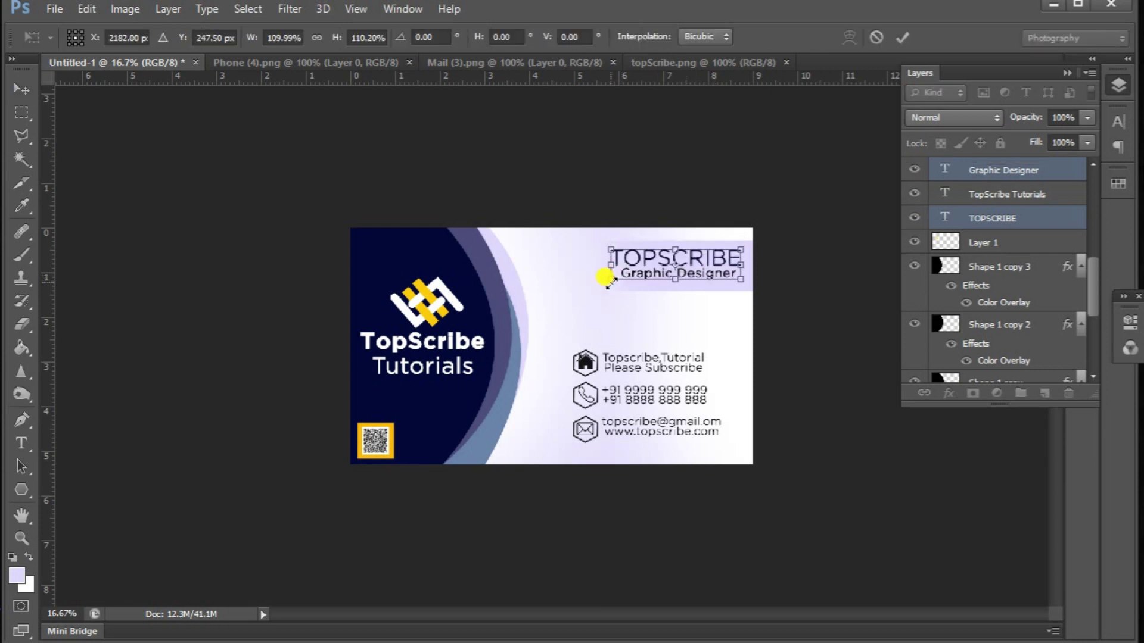
{"action": "key", "text": "Right"}
{"action": "key", "text": "Right"}
{"action": "key", "text": "Right"}
{"action": "key", "text": "Right"}
{"action": "key", "text": "Right"}
{"action": "key", "text": "Right"}
{"action": "key", "text": "Up"}
{"action": "key", "text": "Up"}
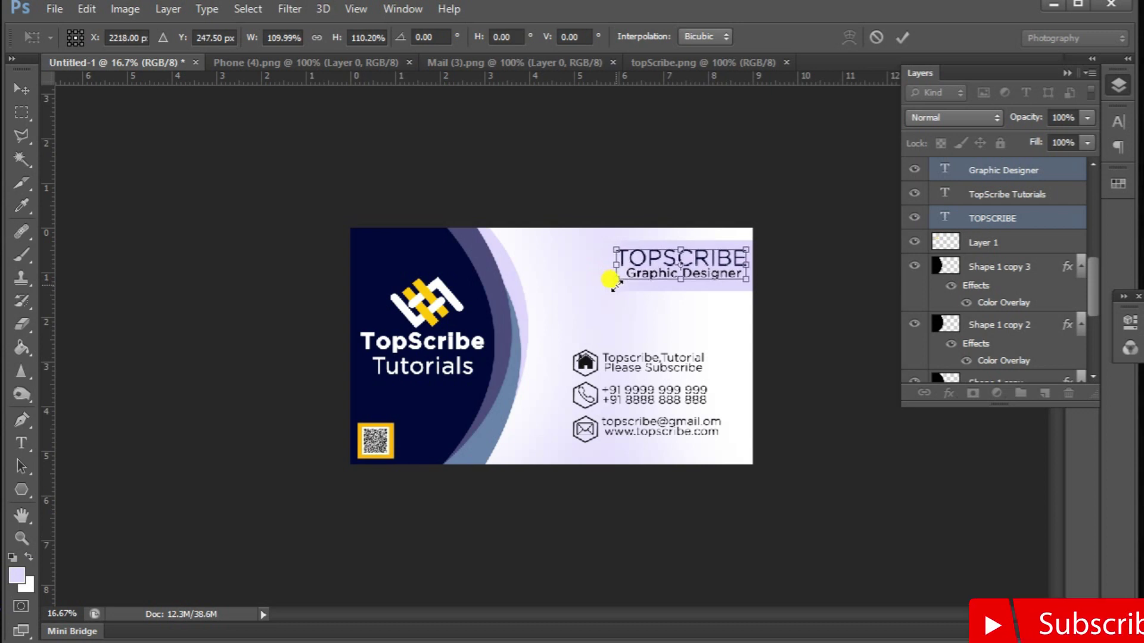
{"action": "key", "text": "Return"}
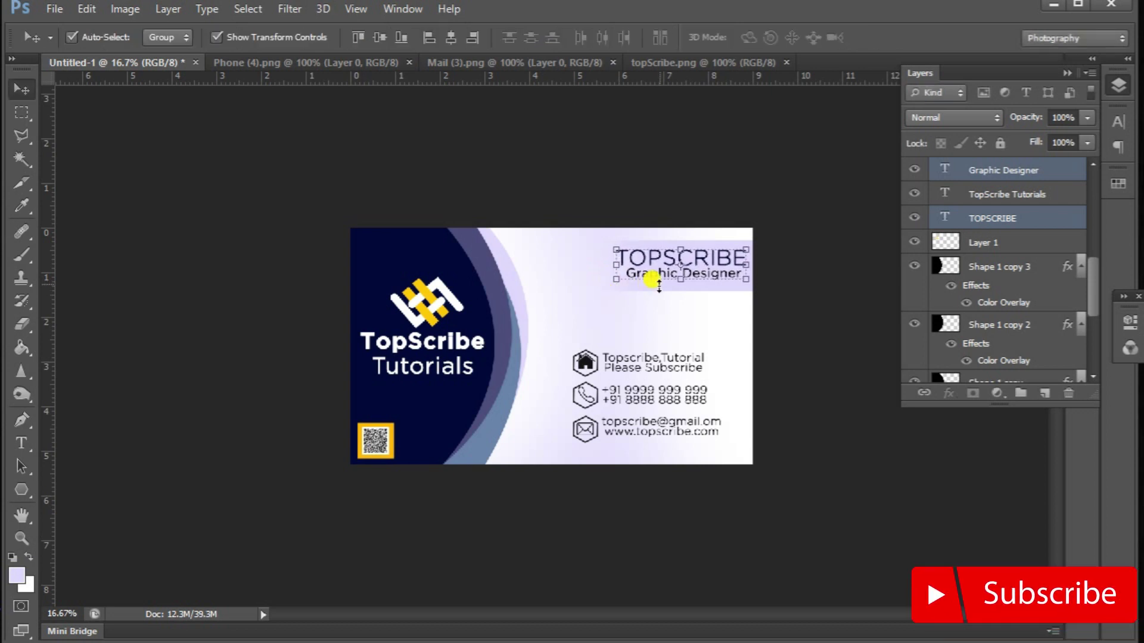
{"action": "left_click", "coordinate": [1026, 171]}
{"action": "key", "text": "shift+Down"}
{"action": "key", "text": "shift+Down"}
{"action": "key", "text": "shift+Down"}
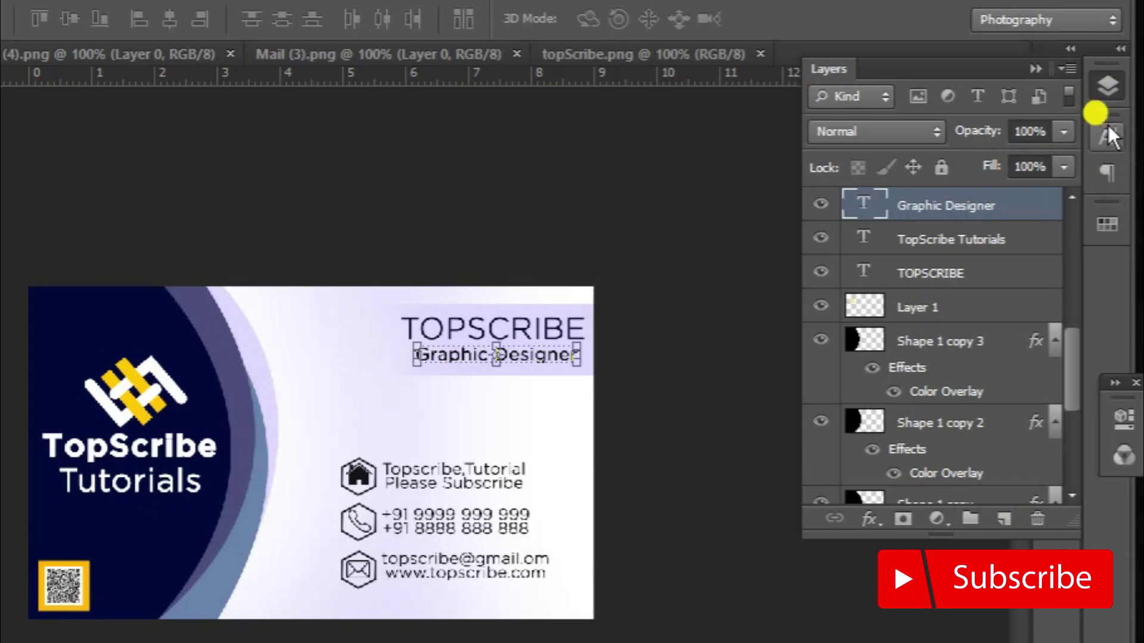
- Colour the Graphic Designer text with the purple sampled from the card's arc
{"action": "left_click", "coordinate": [1108, 128]}
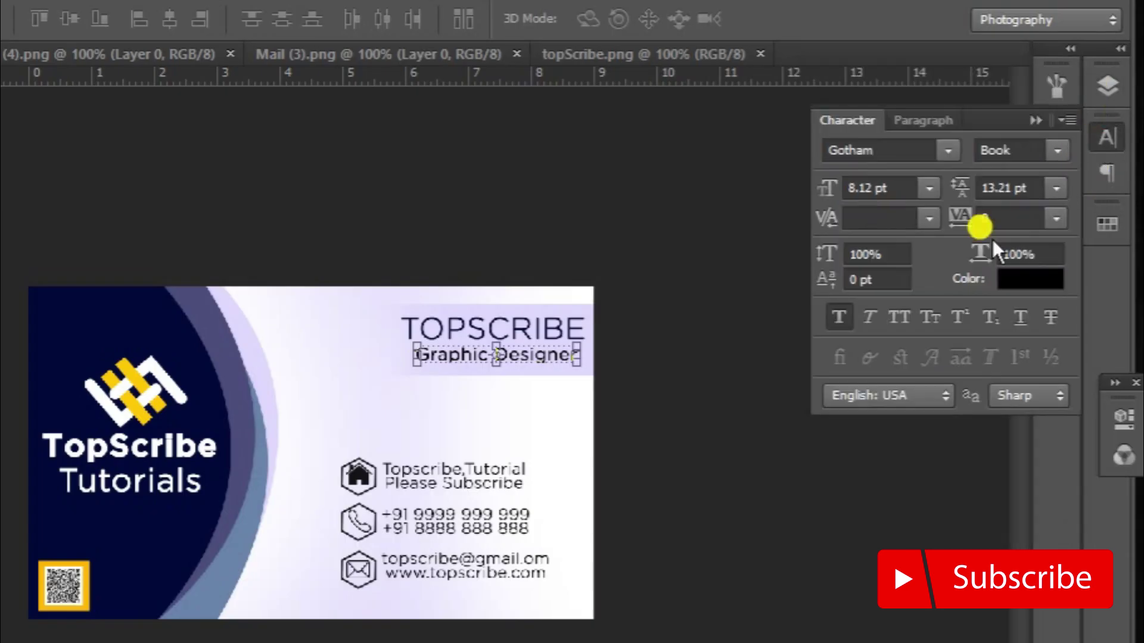
{"action": "left_click", "coordinate": [1022, 284]}
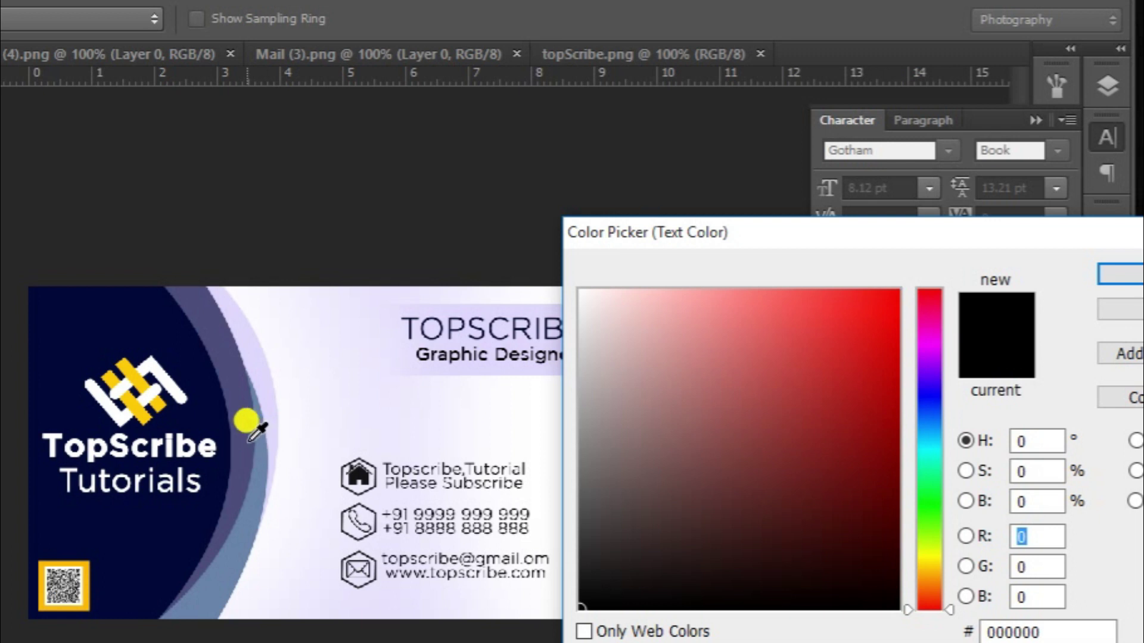
{"action": "left_click", "coordinate": [231, 355]}
{"action": "left_click", "coordinate": [1132, 284]}
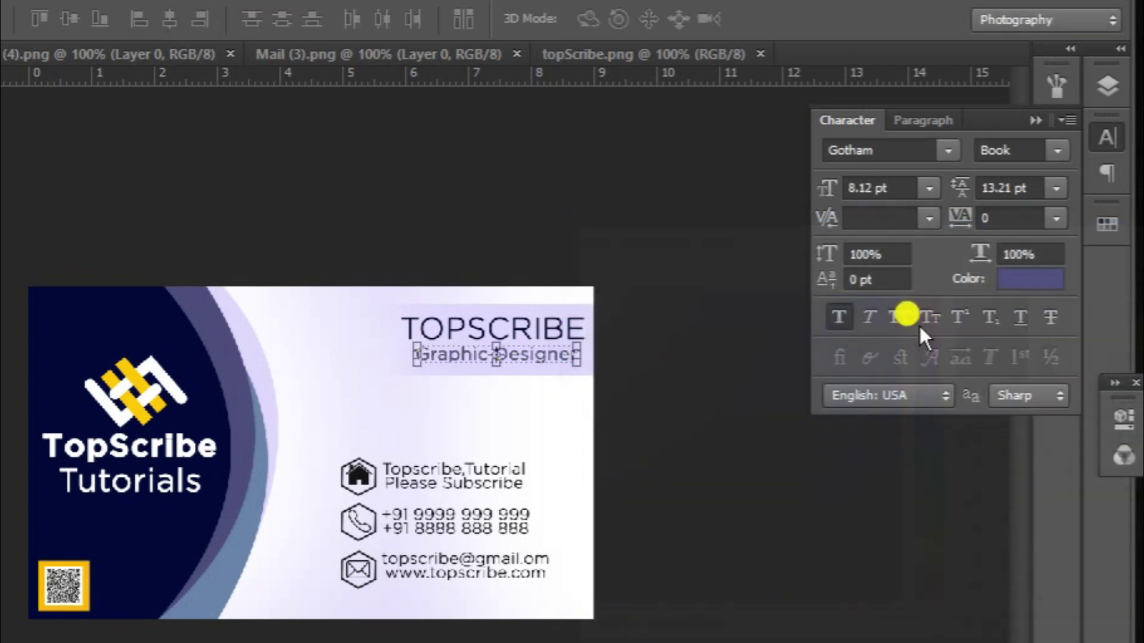
{"action": "key", "text": "ctrl+t"}
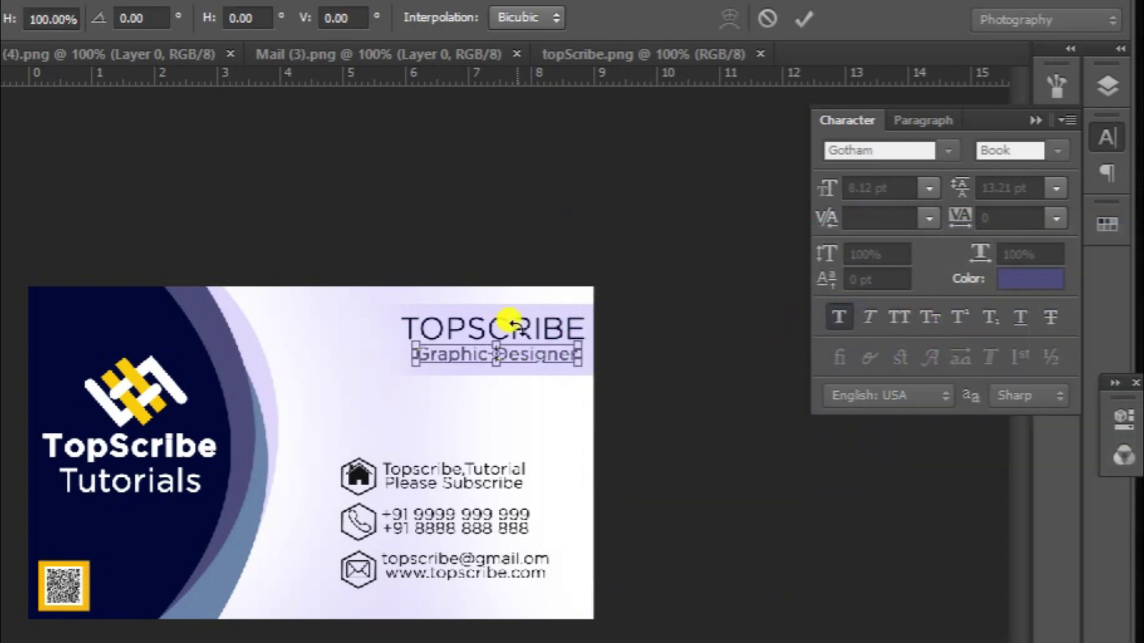
{"action": "key", "text": "Return"}
- Colour the TOPSCRIBE title dark navy #000839
{"action": "key", "text": "alt+["}
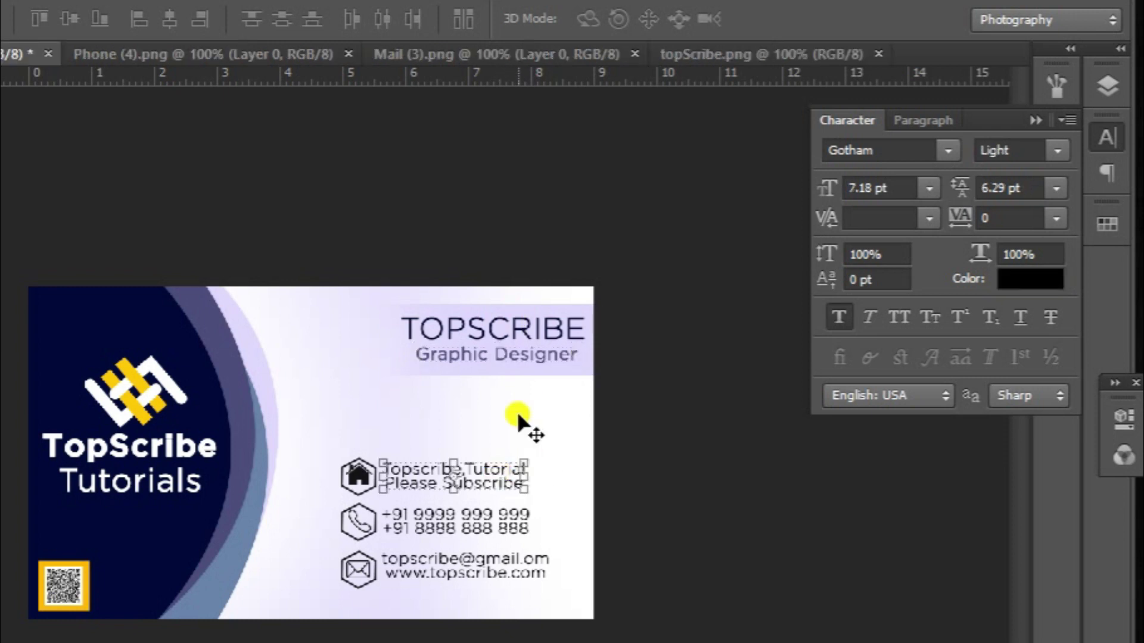
{"action": "left_click", "coordinate": [528, 327]}
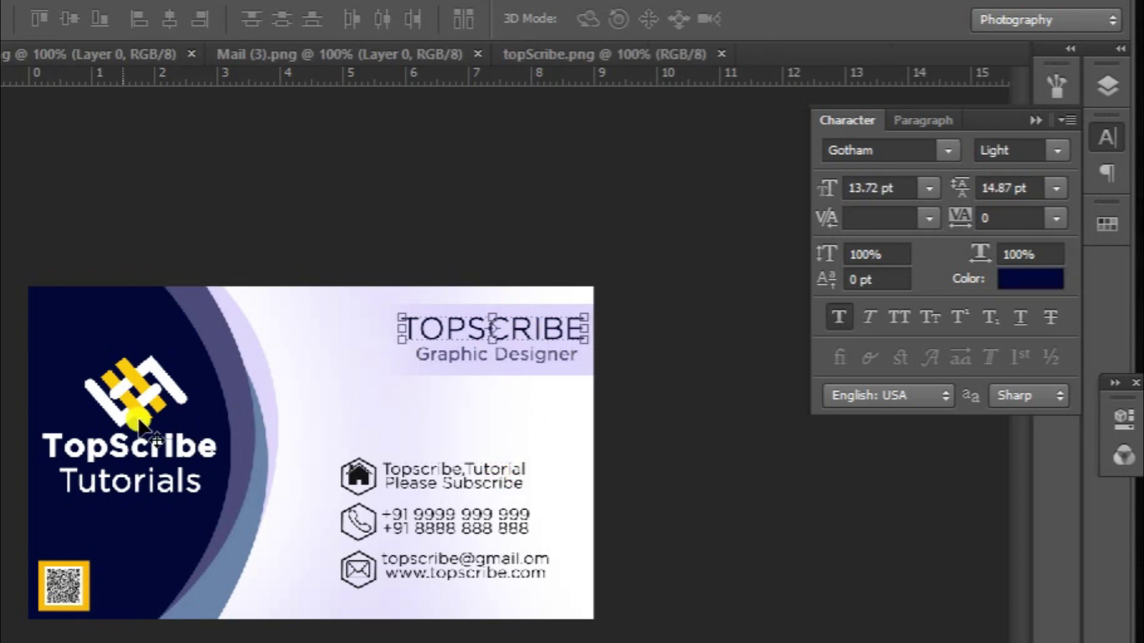
{"action": "left_click", "coordinate": [1030, 278]}
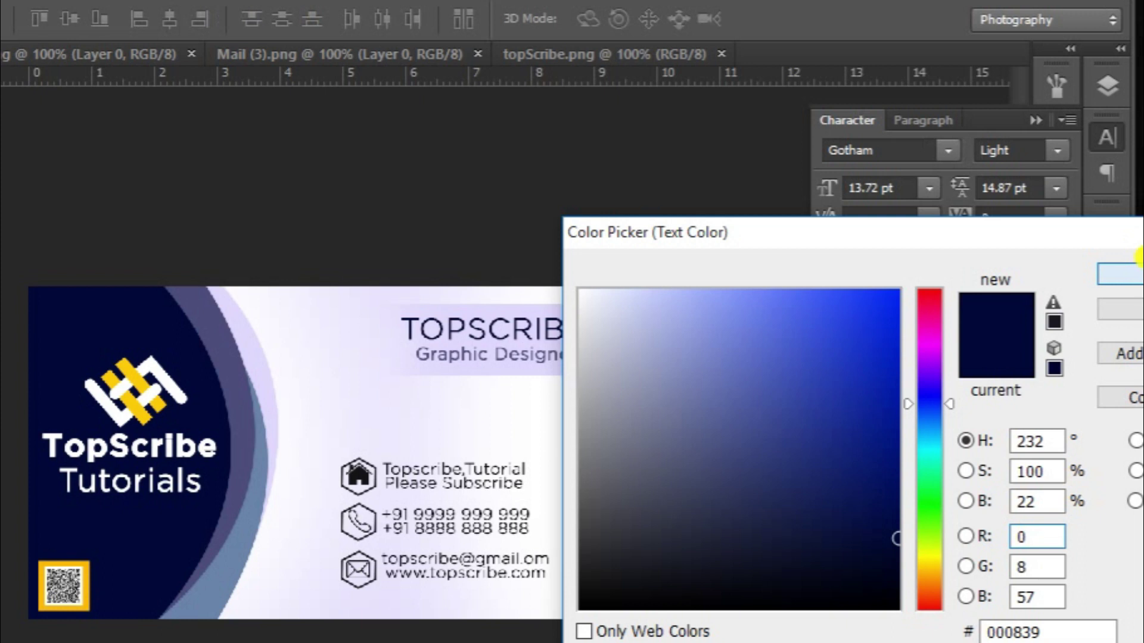
{"action": "left_click", "coordinate": [1138, 268]}
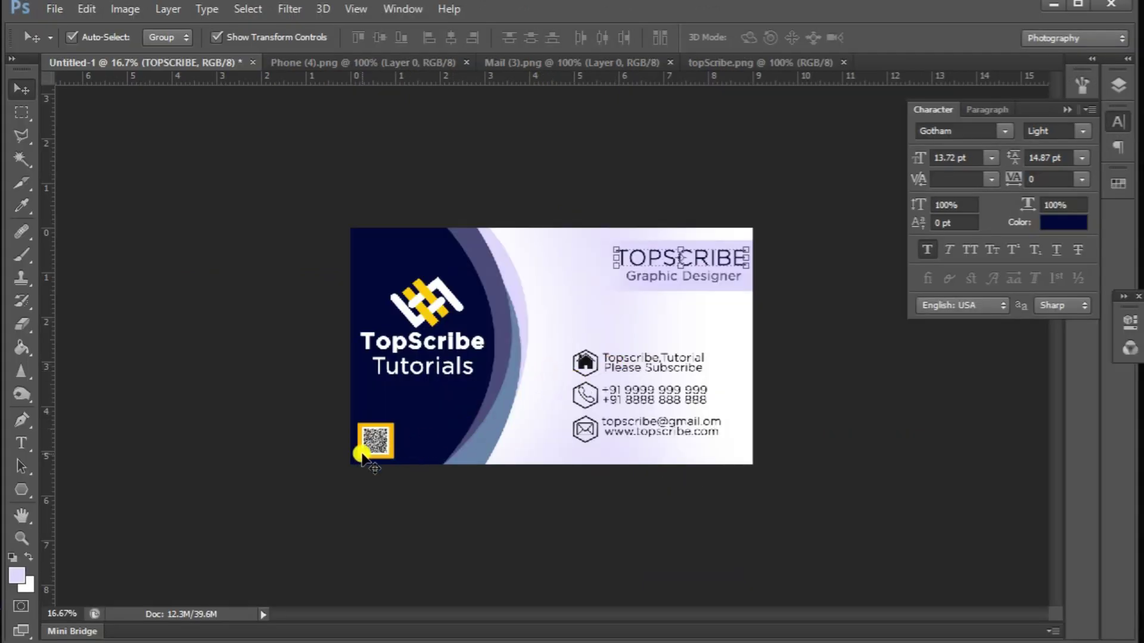
- Select the QR code's Layer 5 and zoom to 50% on the card's bottom-left QR code
{"action": "left_click", "coordinate": [375, 439]}
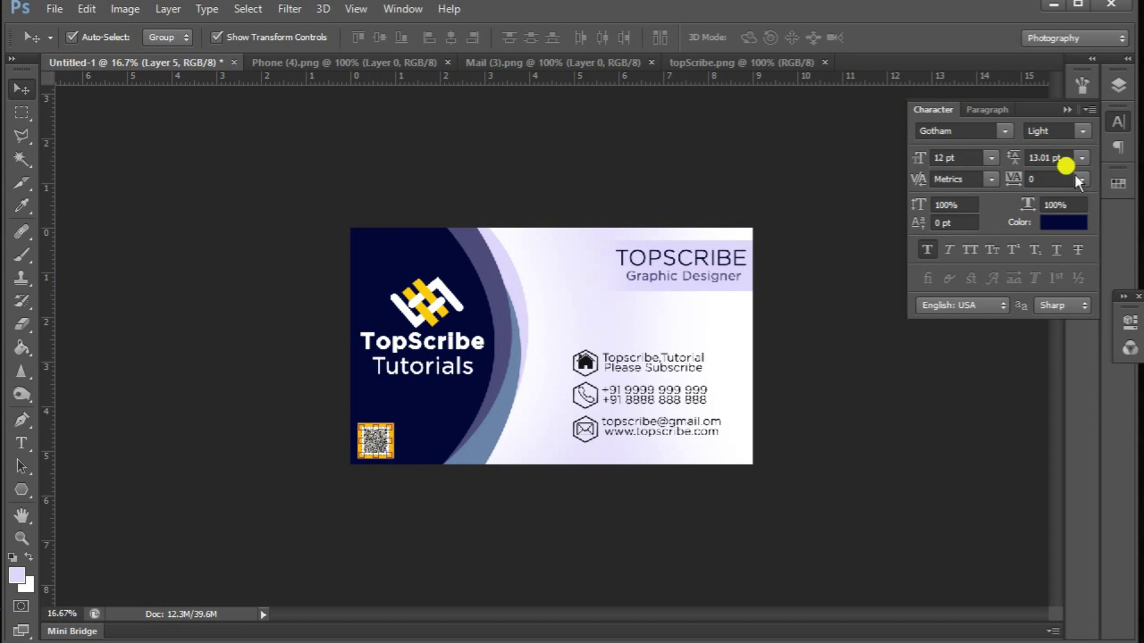
{"action": "left_click", "coordinate": [1107, 85]}
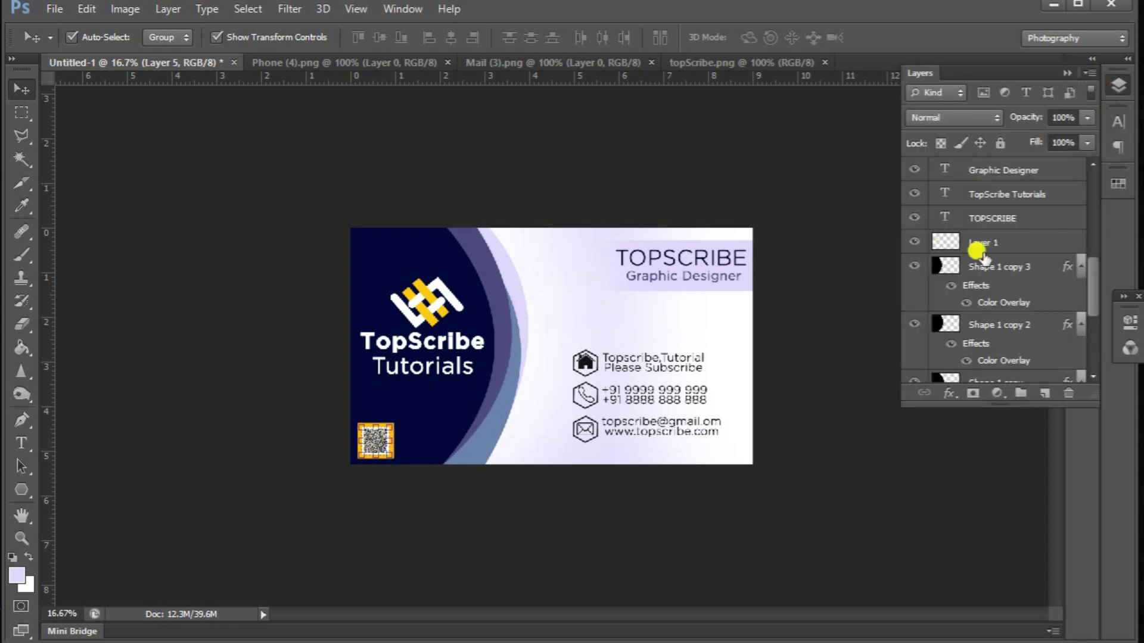
{"action": "scroll", "coordinate": [973, 276], "scroll_direction": "down", "scroll_amount": 2}
{"action": "scroll", "coordinate": [973, 275], "scroll_direction": "down", "scroll_amount": 2}
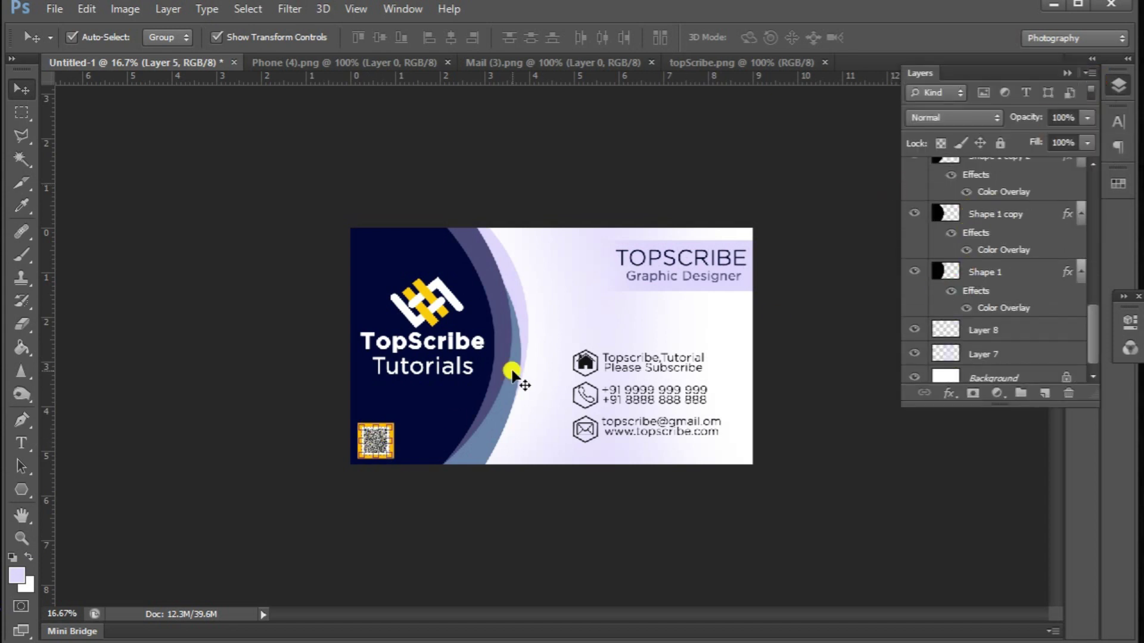
{"action": "key", "text": "ctrl+plus"}
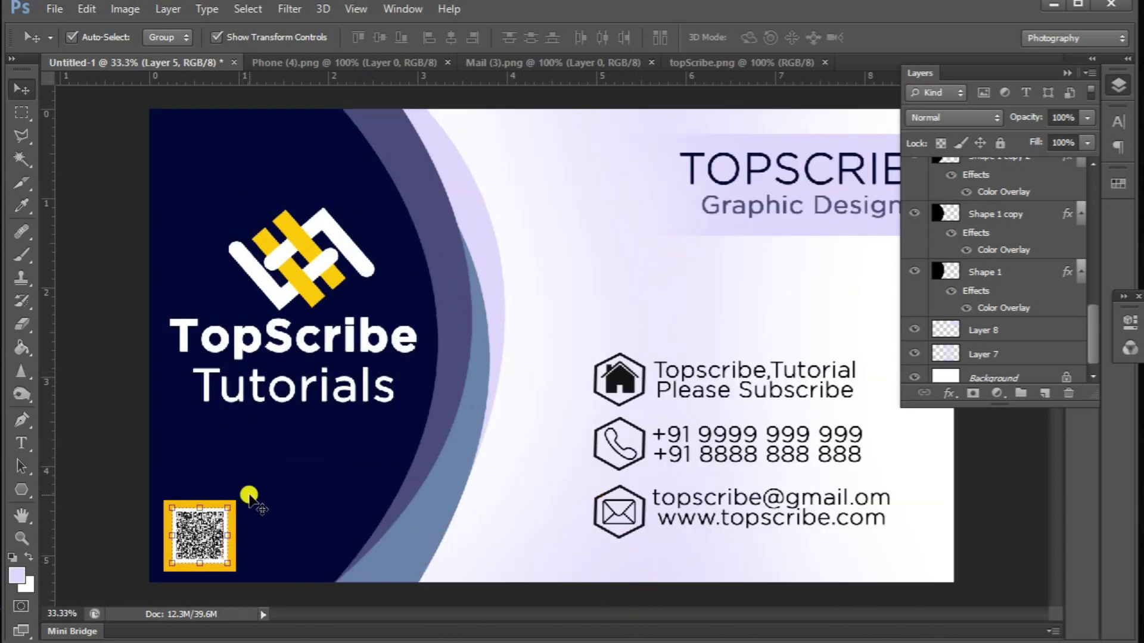
{"action": "key", "text": "ctrl+plus"}
{"action": "left_click_drag", "start_coordinate": [557, 614], "coordinate": [414, 618]}
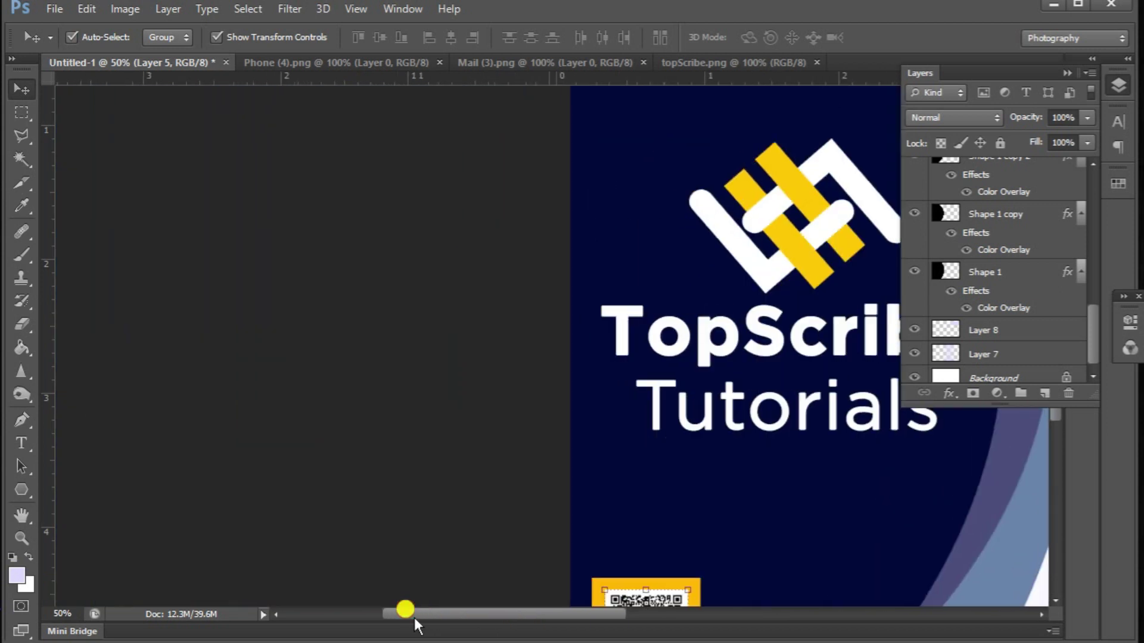
{"action": "scroll", "coordinate": [544, 549], "scroll_direction": "down", "scroll_amount": 3}
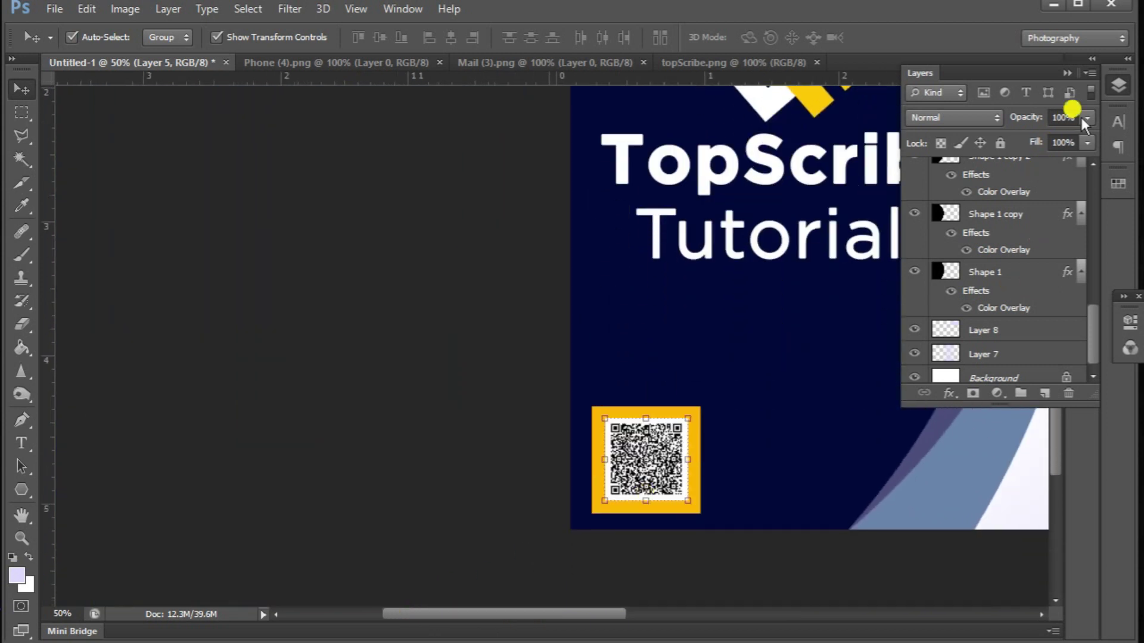
{"action": "left_click", "coordinate": [661, 429]}
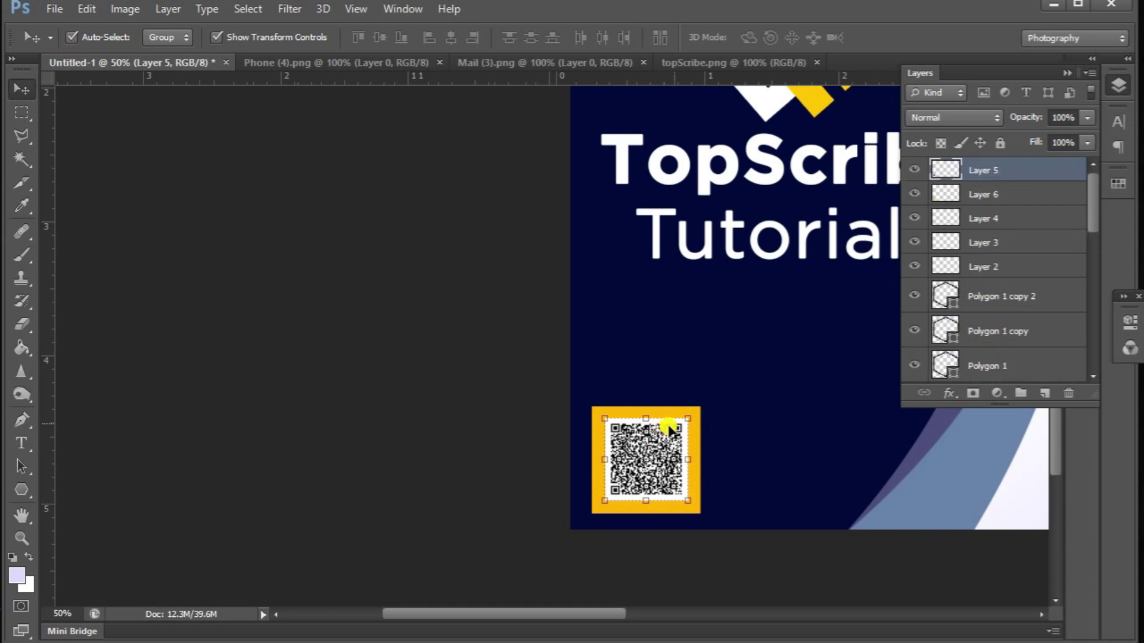
- Add a thin Outside stroke in navy #000839 around the QR code layer
{"action": "key", "text": "h"}
{"action": "double_click", "coordinate": [1041, 173]}
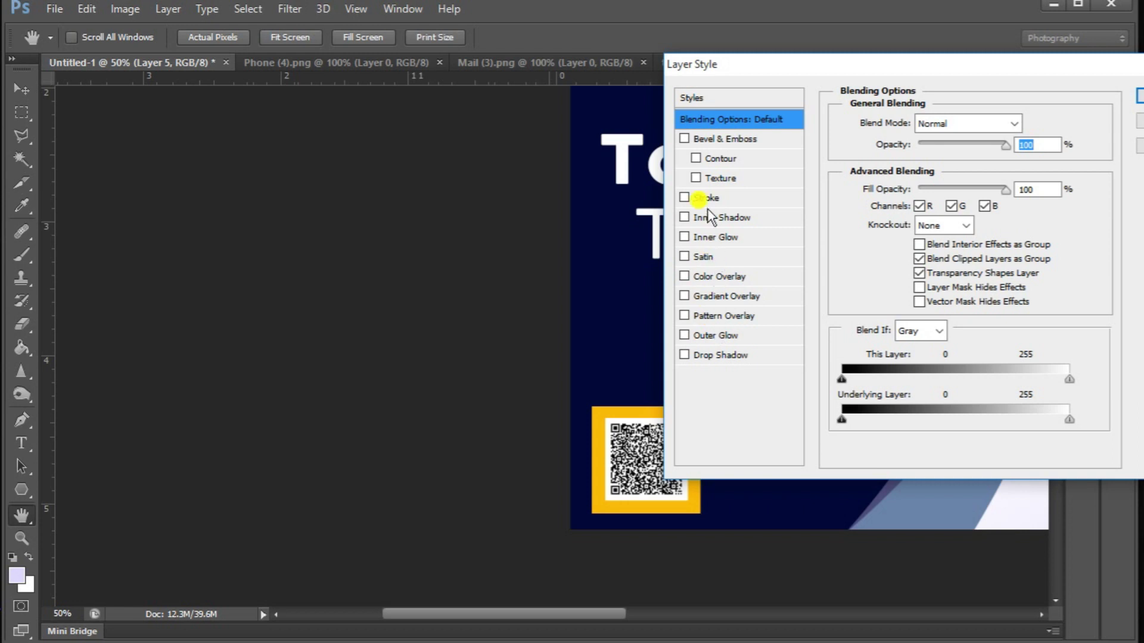
{"action": "left_click", "coordinate": [692, 197]}
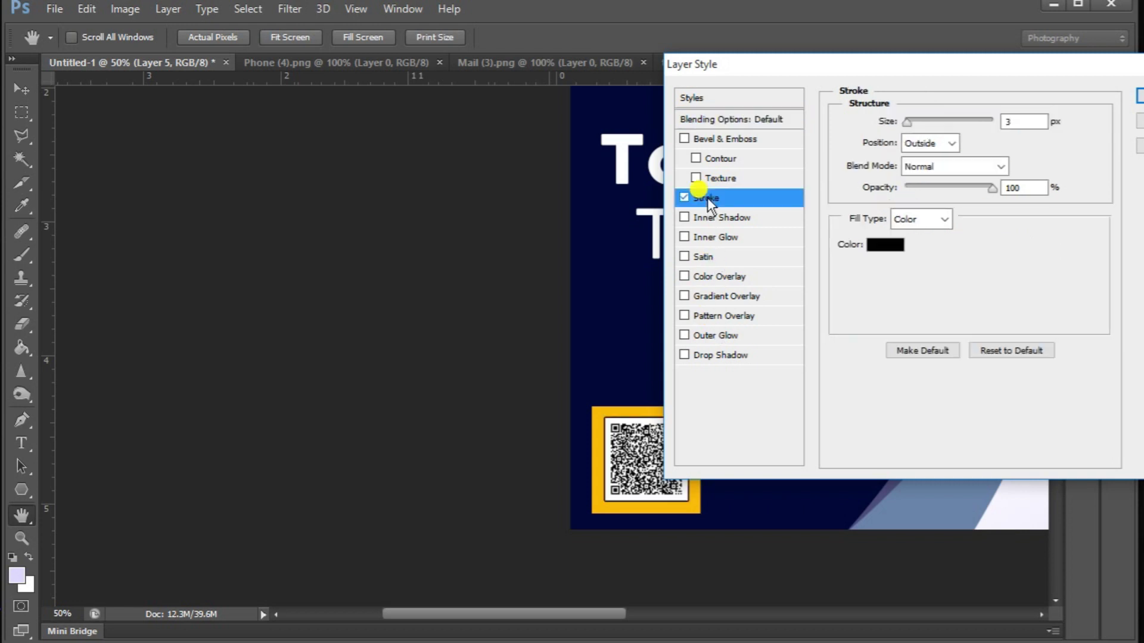
{"action": "left_click", "coordinate": [883, 245]}
{"action": "left_click", "coordinate": [608, 279]}
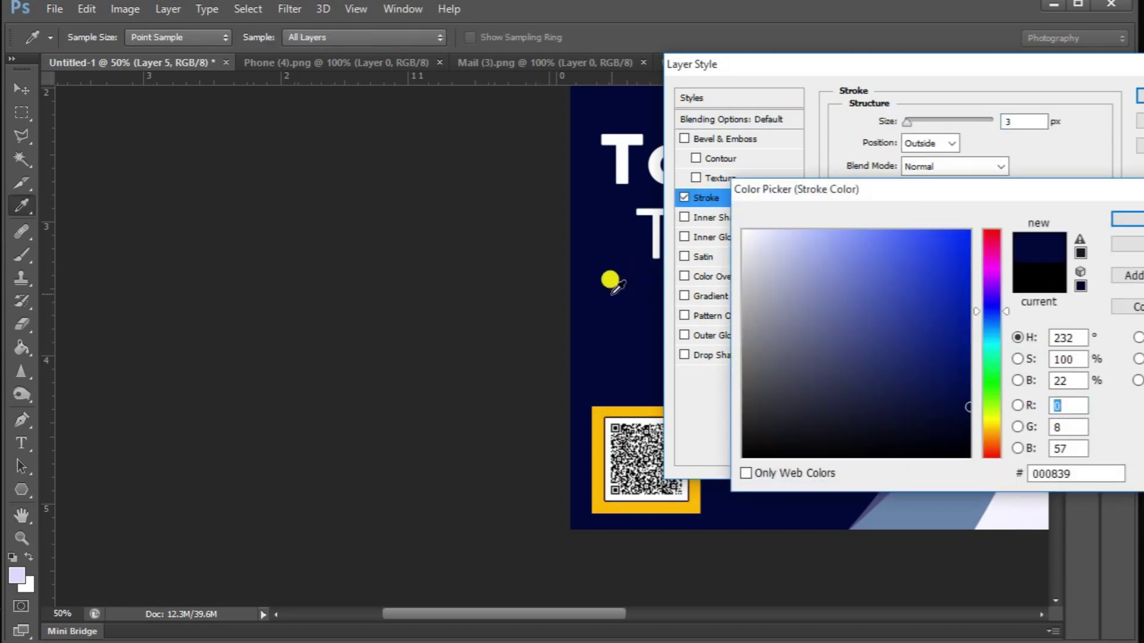
{"action": "left_click", "coordinate": [1127, 220]}
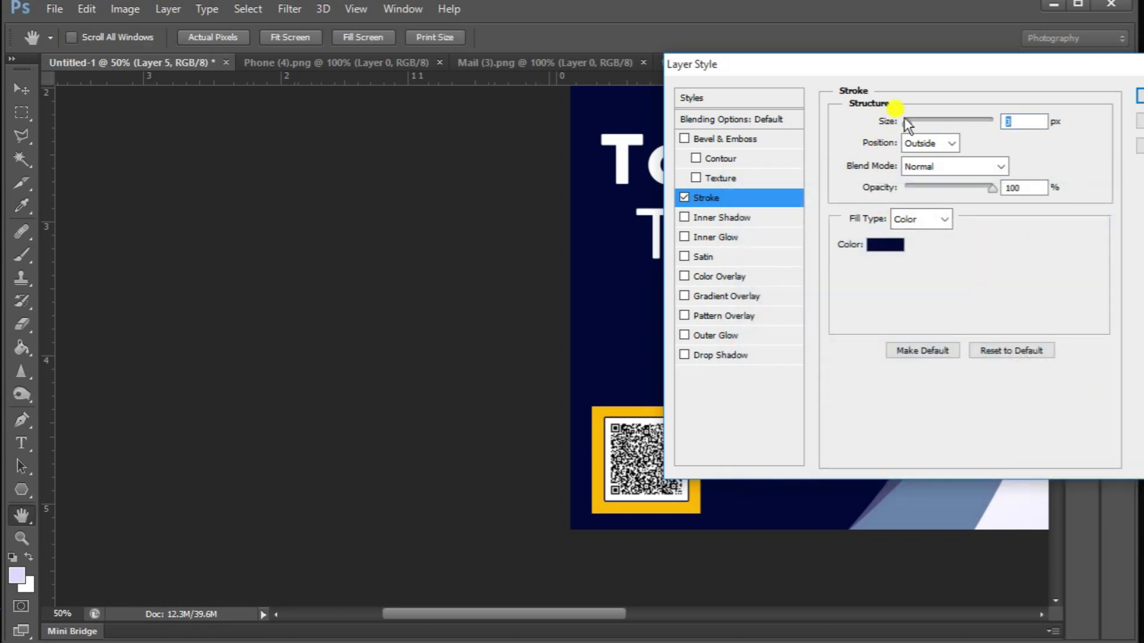
{"action": "left_click_drag", "start_coordinate": [907, 125], "coordinate": [912, 126]}
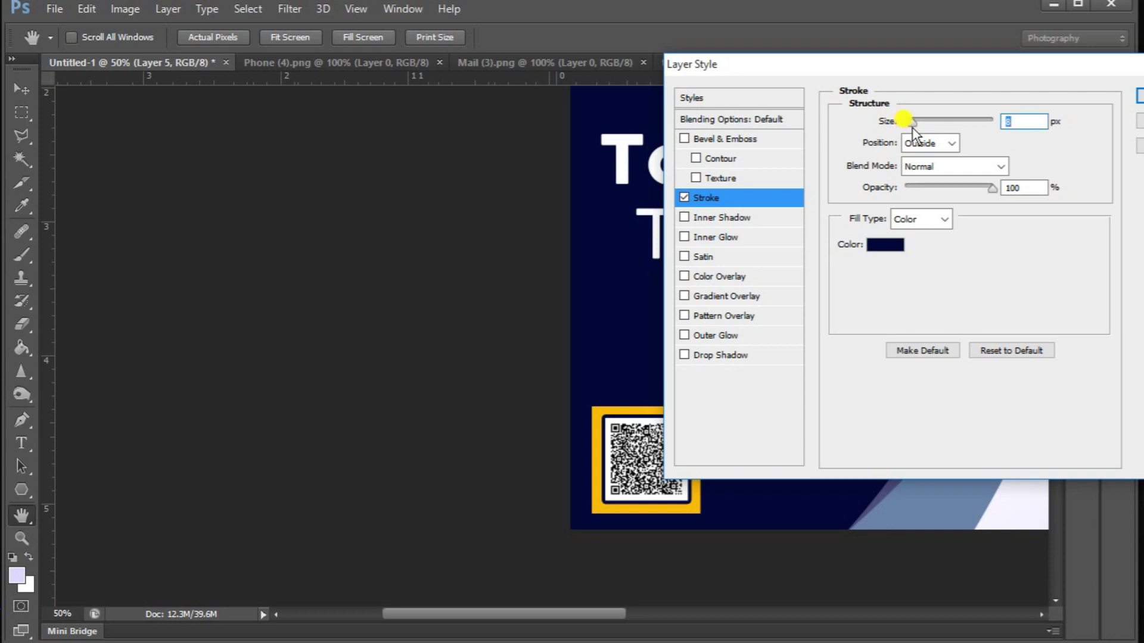
{"action": "left_click_drag", "start_coordinate": [915, 128], "coordinate": [914, 123]}
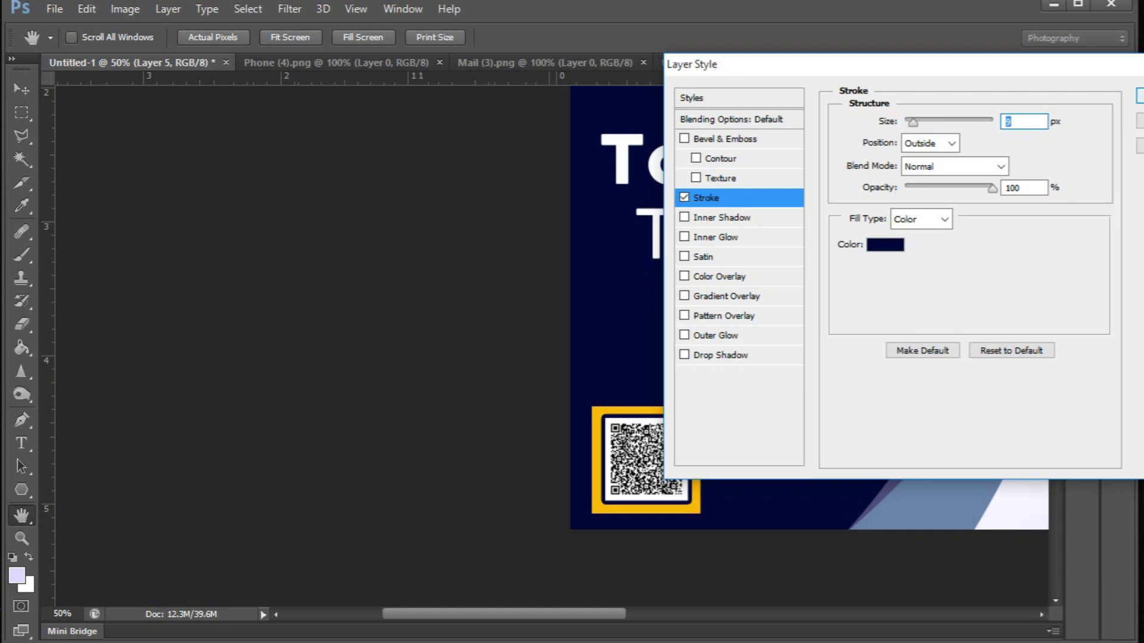
{"action": "key", "text": "Return"}
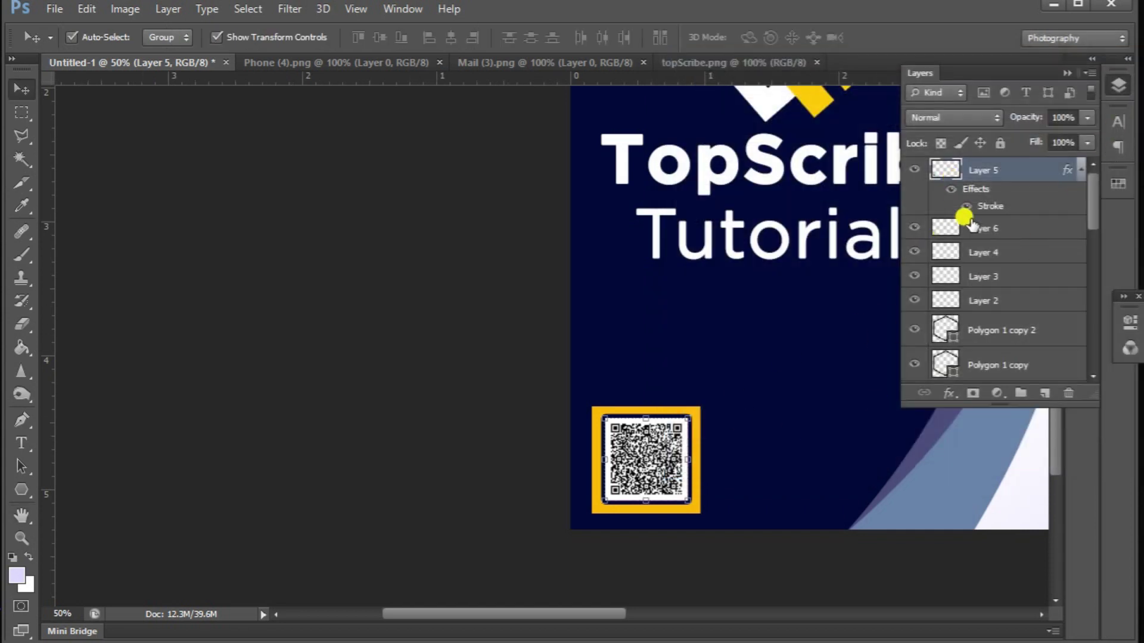
- Scale the orange Layer 6 frame down to about 94% and nudge it up around the QR code
{"action": "left_click", "coordinate": [970, 224]}
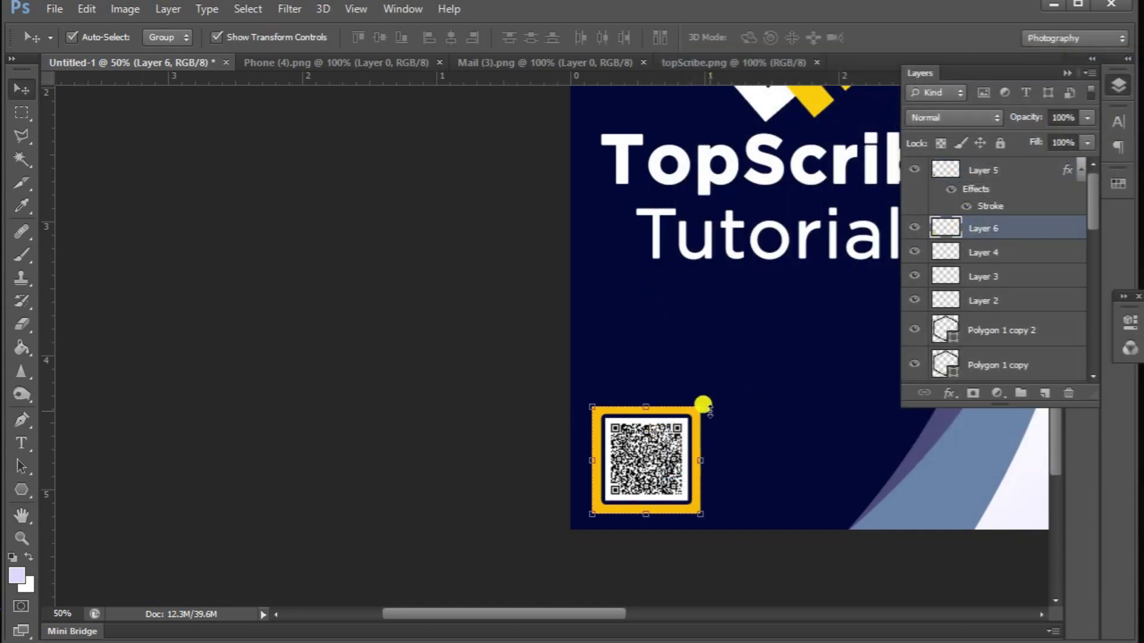
{"action": "left_click_drag", "start_coordinate": [696, 397], "coordinate": [690, 398]}
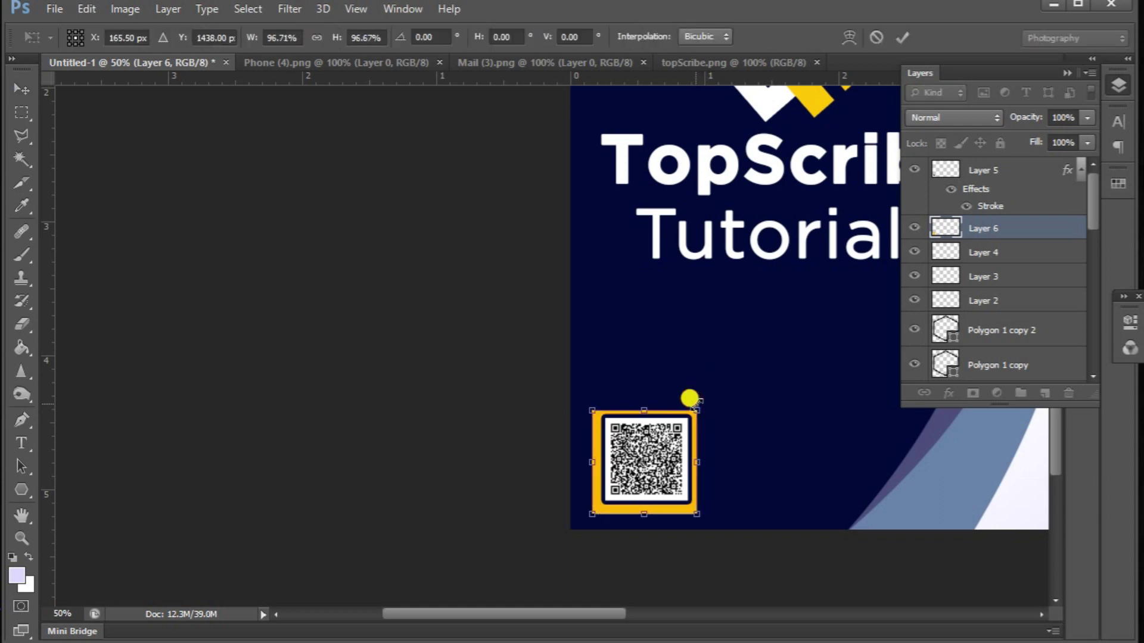
{"action": "key", "text": "Up"}
{"action": "key", "text": "Up"}
{"action": "key", "text": "Up"}
{"action": "key", "text": "Up"}
{"action": "left_click_drag", "start_coordinate": [690, 398], "coordinate": [692, 403]}
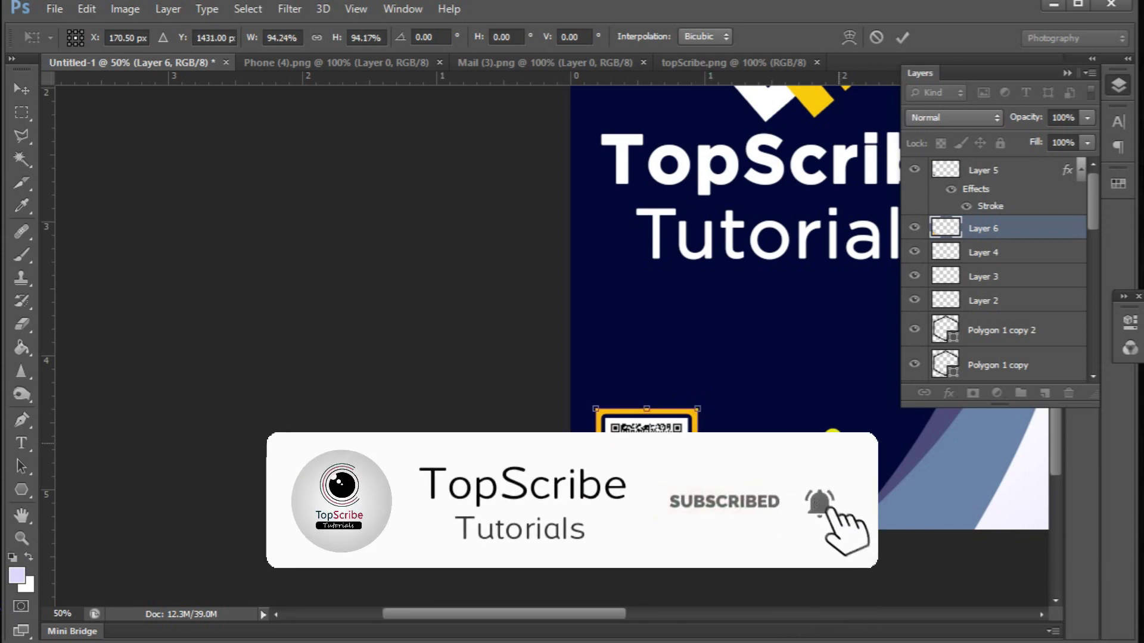
{"action": "key", "text": "Return"}
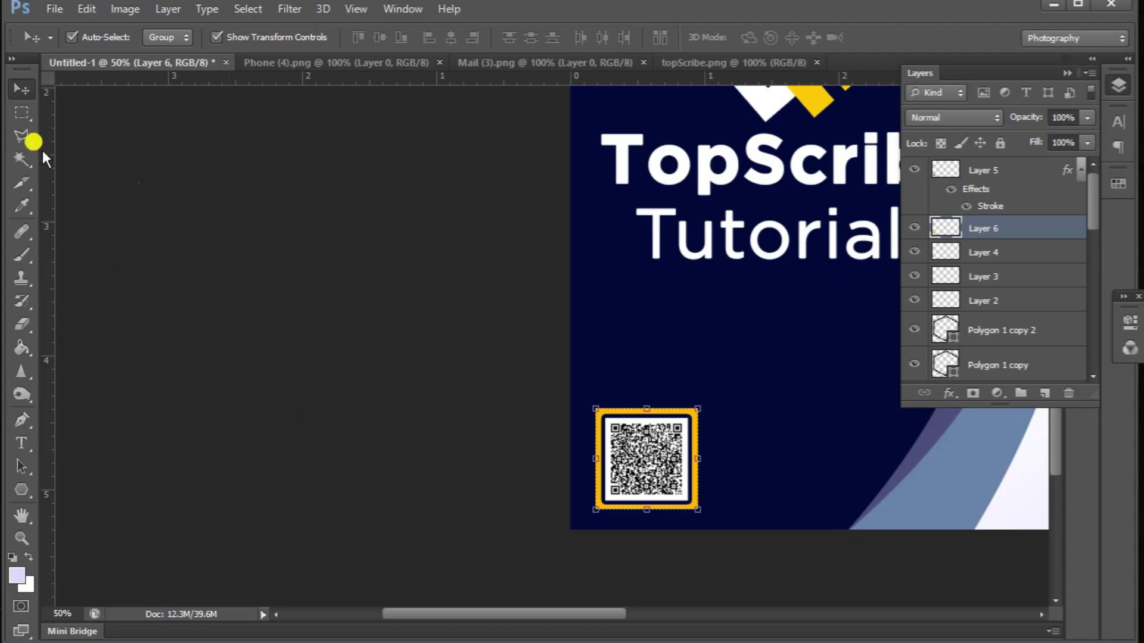
- Delete the middle of each side of the Layer 6 frame, leaving four corner brackets
{"action": "left_click", "coordinate": [22, 112]}
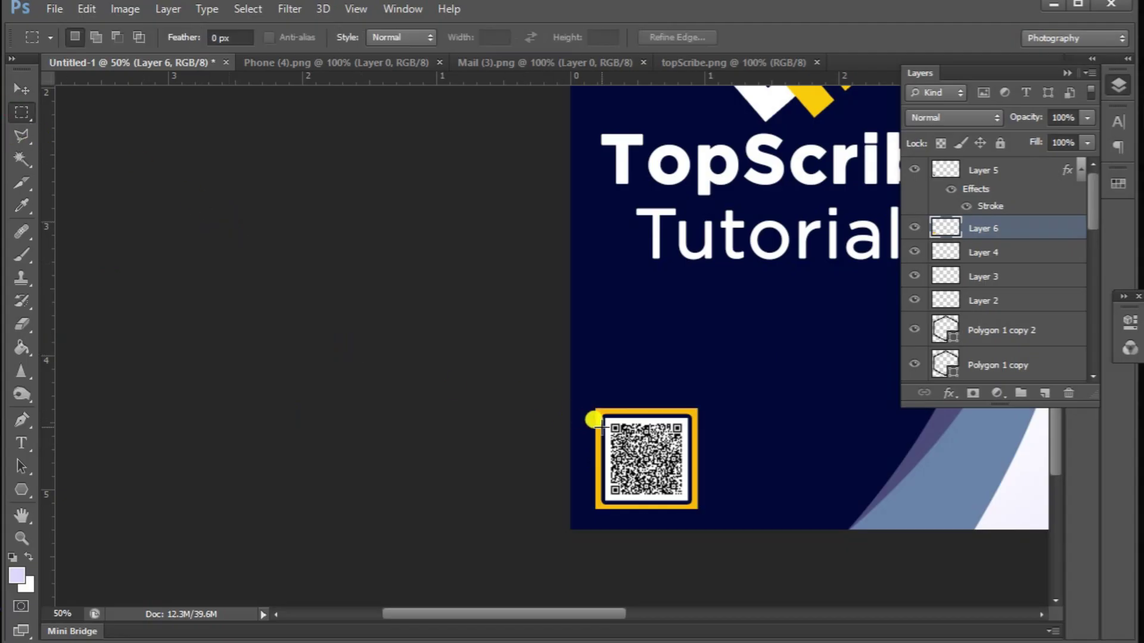
{"action": "left_click_drag", "start_coordinate": [612, 432], "coordinate": [674, 539]}
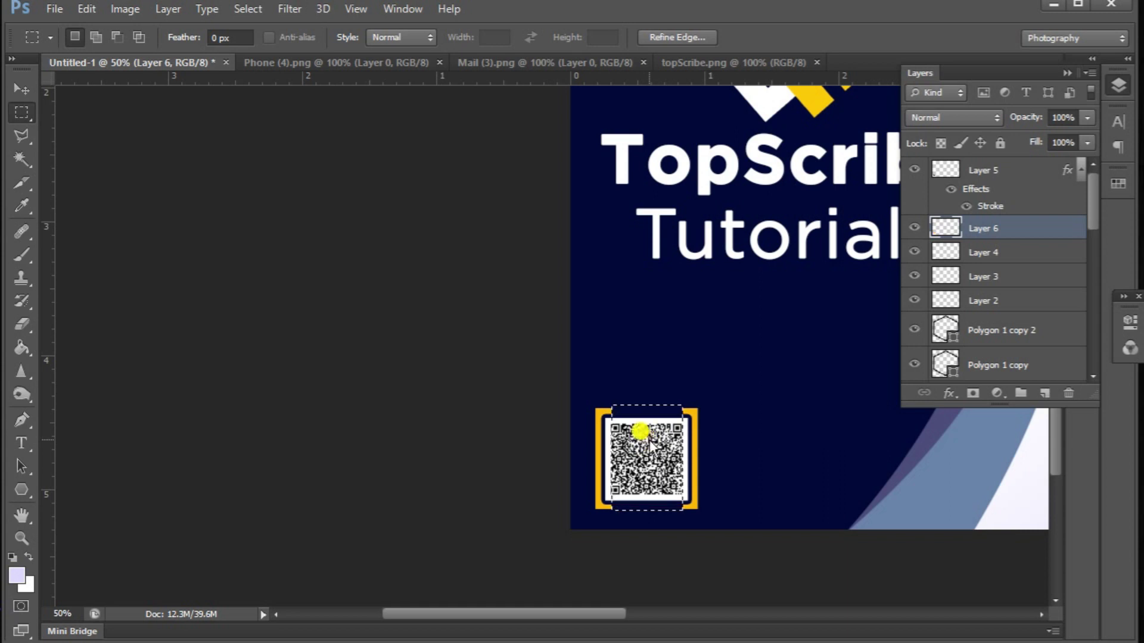
{"action": "left_click", "coordinate": [583, 427]}
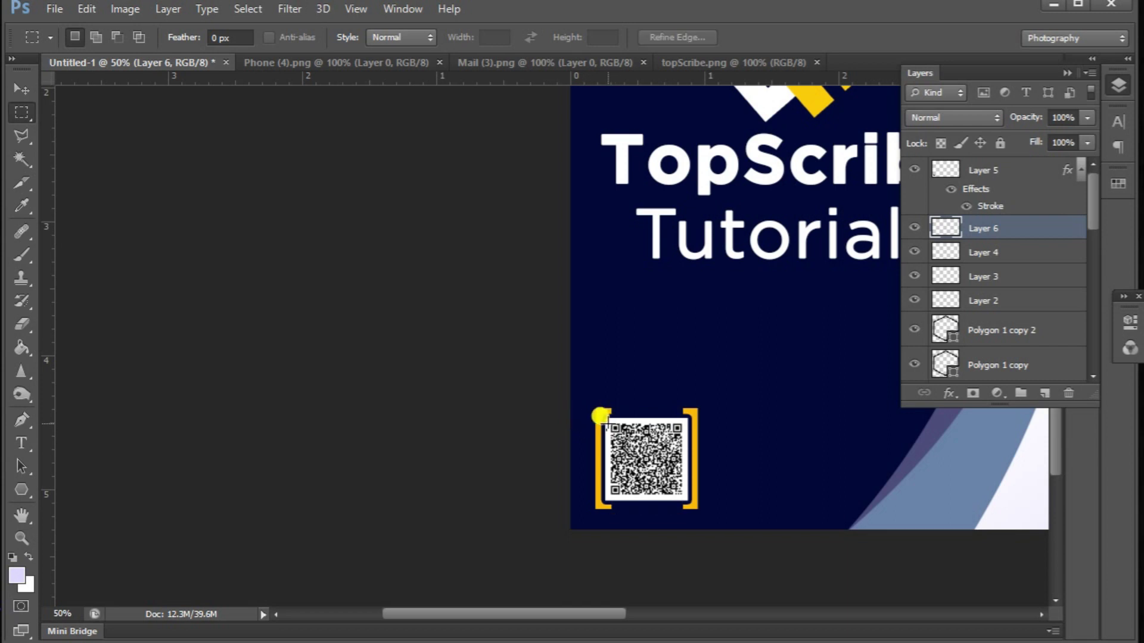
{"action": "left_click_drag", "start_coordinate": [628, 429], "coordinate": [725, 467]}
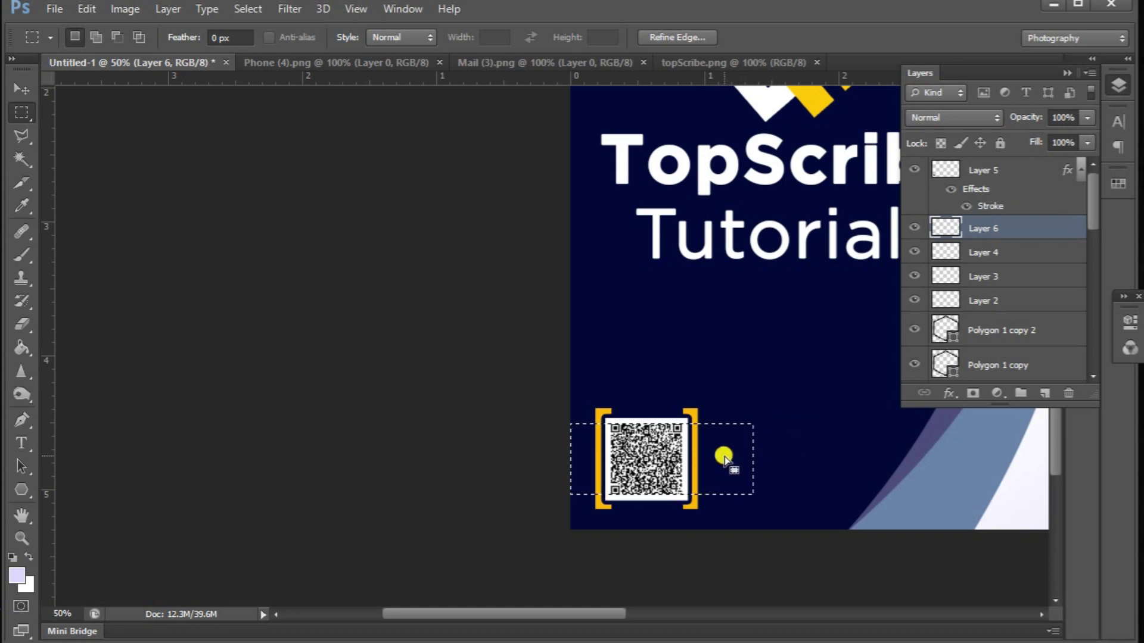
{"action": "key", "text": "Delete"}
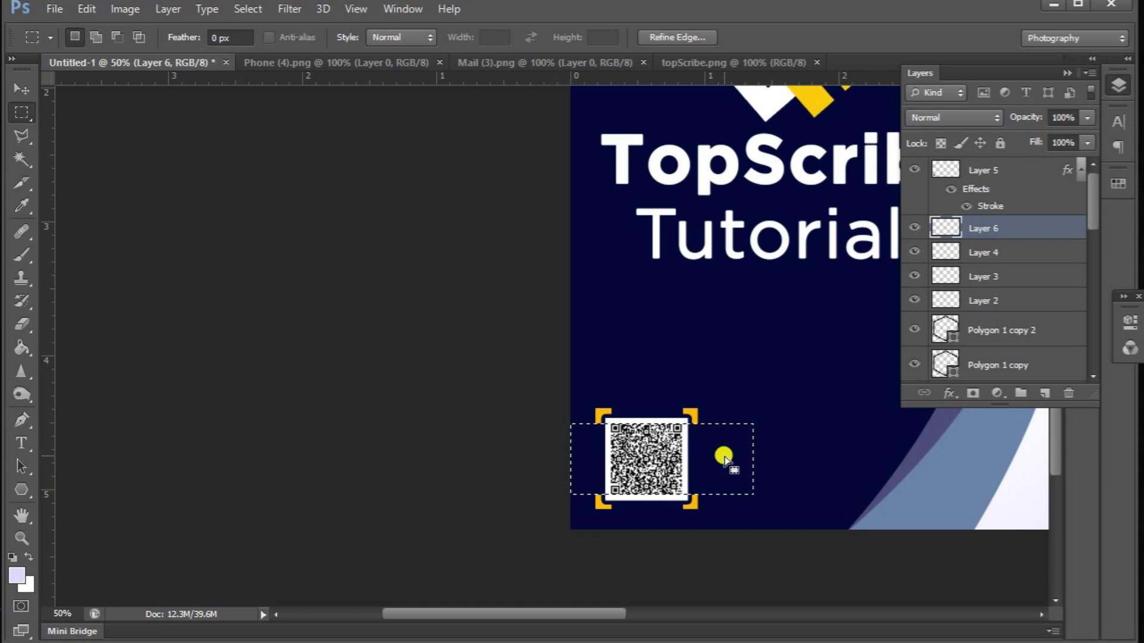
{"action": "key", "text": "ctrl+d"}
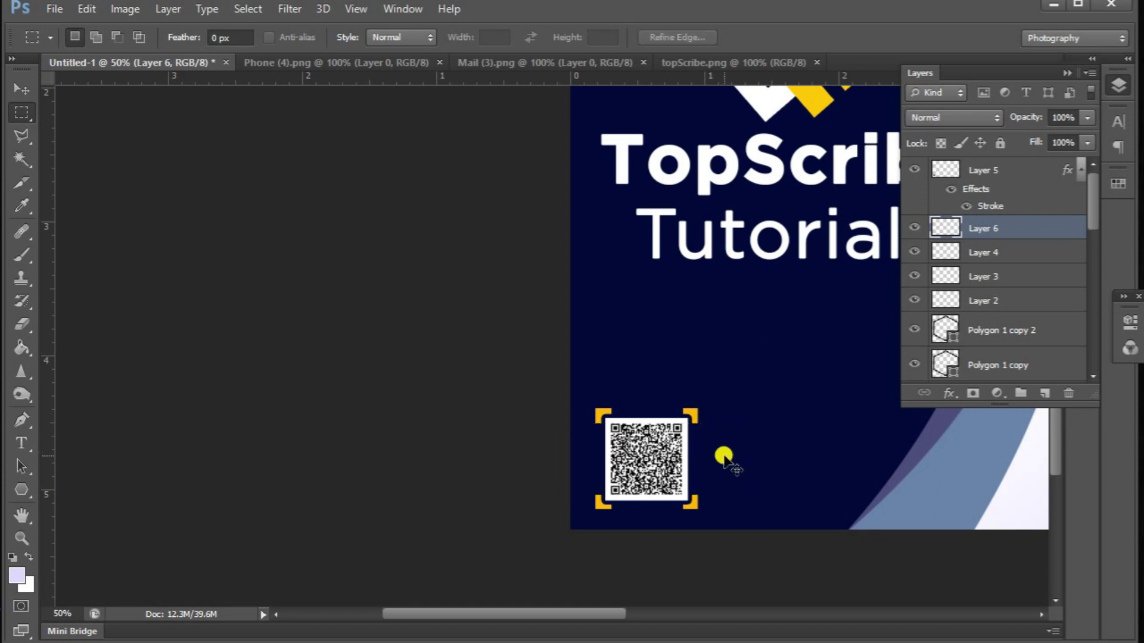
{"action": "key", "text": "ctrl+minus"}
{"action": "key", "text": "ctrl+minus"}
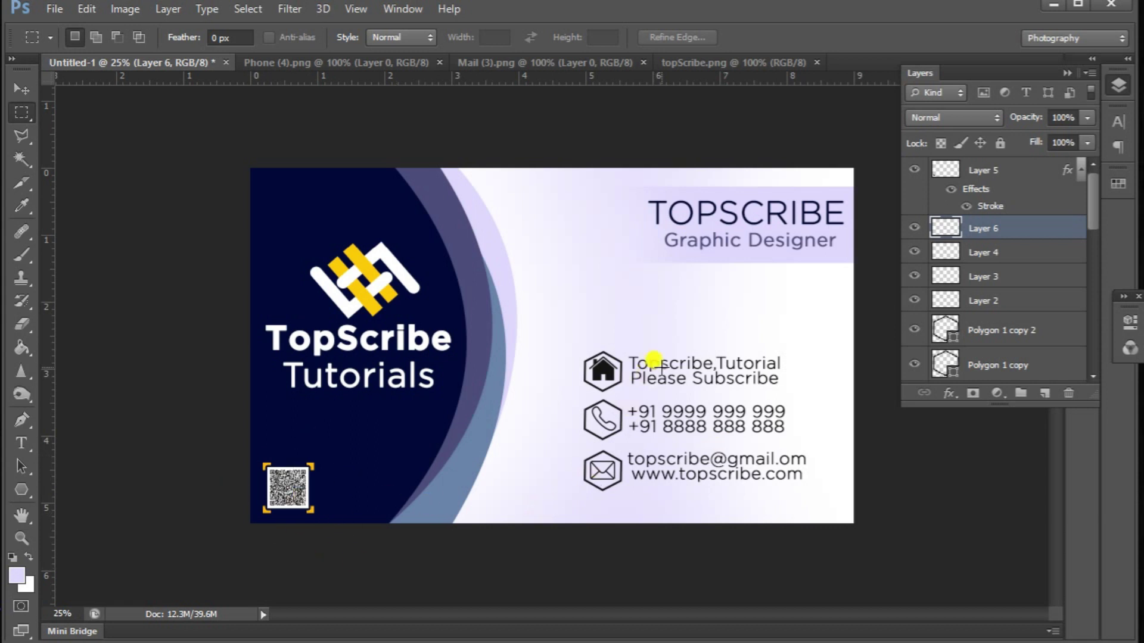
- Select the contact icon layers, the three hexagon polygons, and the phone, email and Topscribe,Tutorial text layers
{"action": "left_click", "coordinate": [21, 88]}
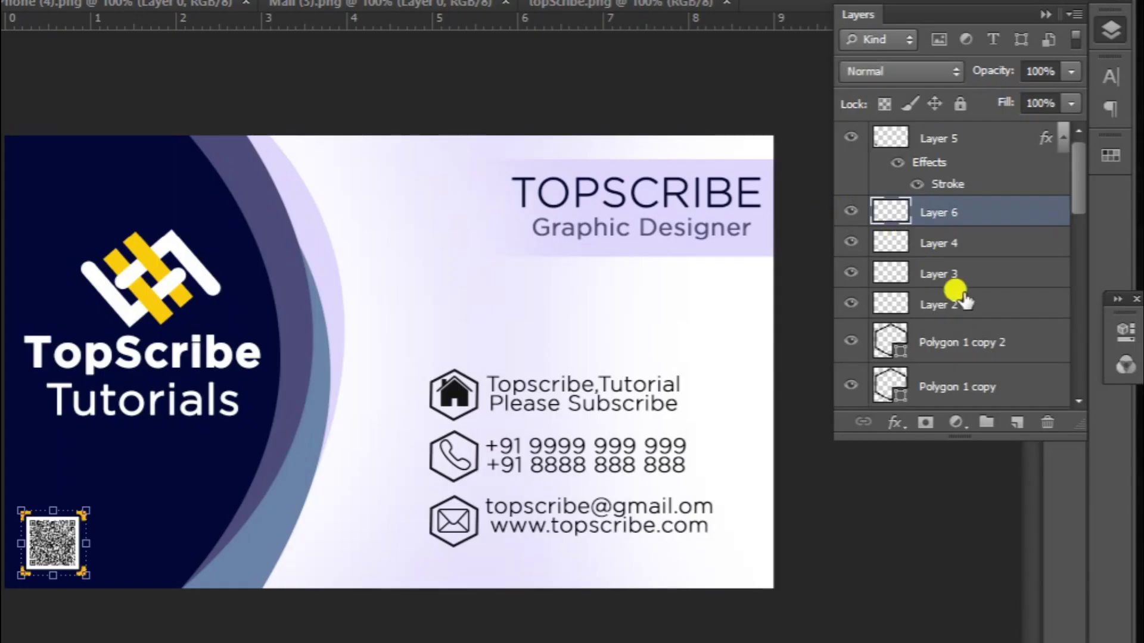
{"action": "left_click", "coordinate": [976, 255]}
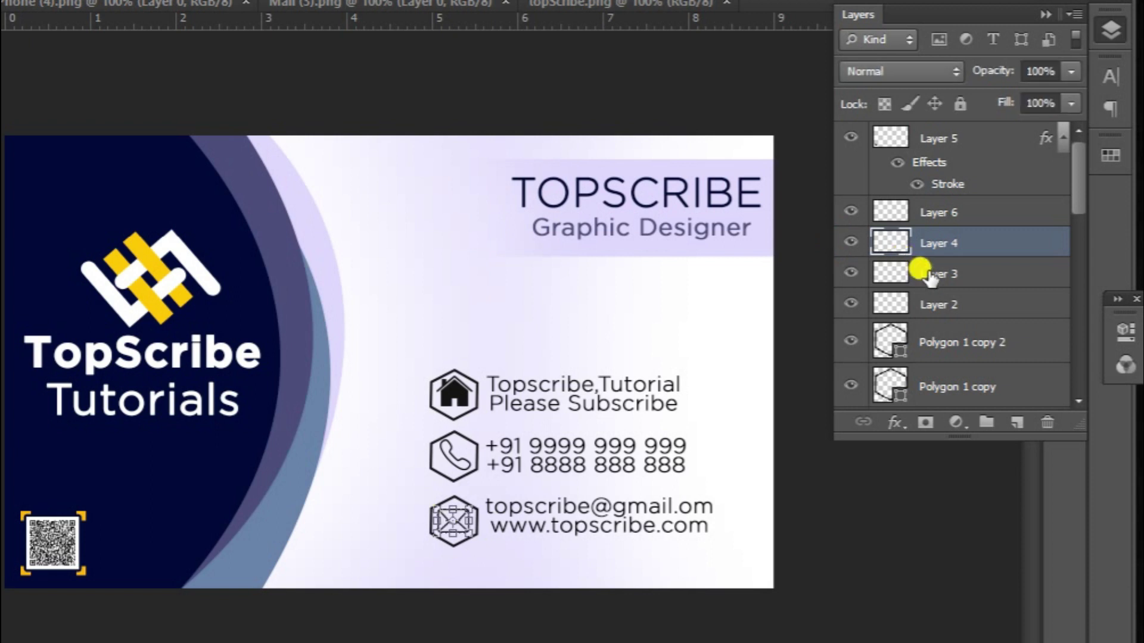
{"action": "left_click", "coordinate": [923, 274], "text": "shift"}
{"action": "left_click", "coordinate": [928, 304], "text": "shift"}
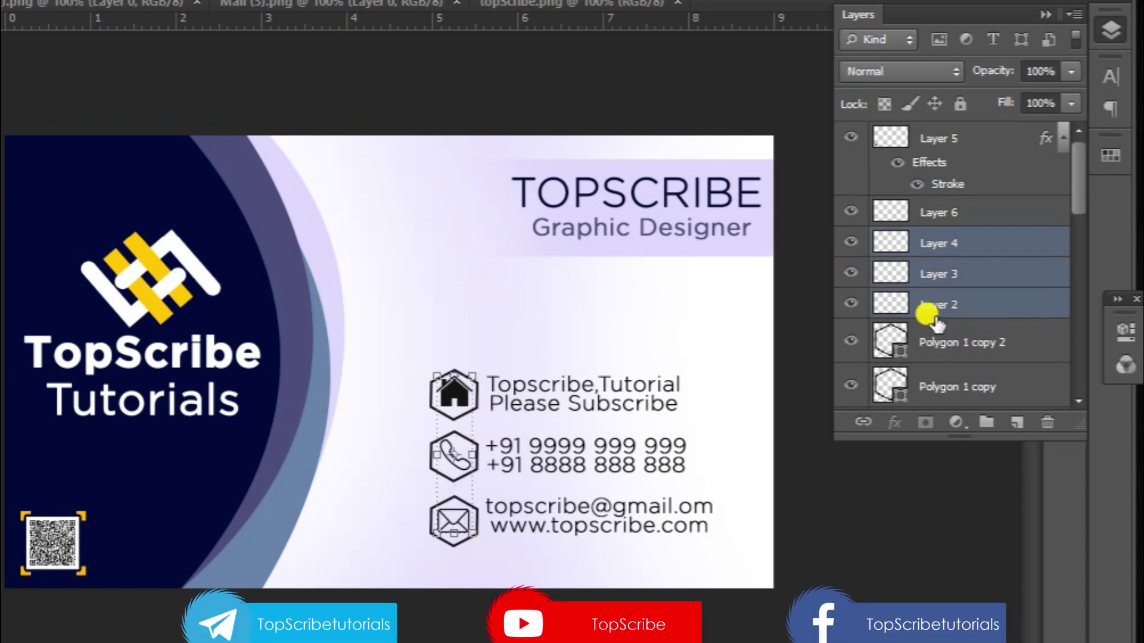
{"action": "left_click", "coordinate": [947, 358], "text": "shift"}
{"action": "scroll", "coordinate": [950, 366], "scroll_direction": "down", "scroll_amount": 3}
{"action": "left_click", "coordinate": [957, 241], "text": "shift"}
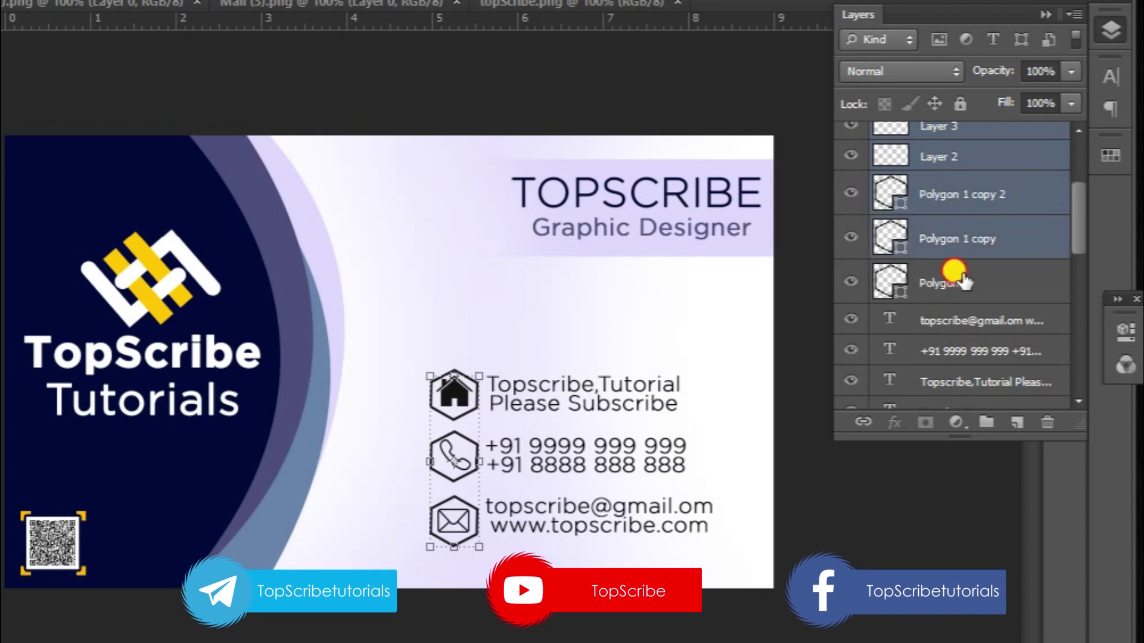
{"action": "left_click", "coordinate": [953, 277], "text": "shift"}
{"action": "left_click", "coordinate": [962, 343], "text": "ctrl"}
{"action": "left_click", "coordinate": [959, 322], "text": "ctrl"}
{"action": "left_click", "coordinate": [959, 381], "text": "ctrl"}
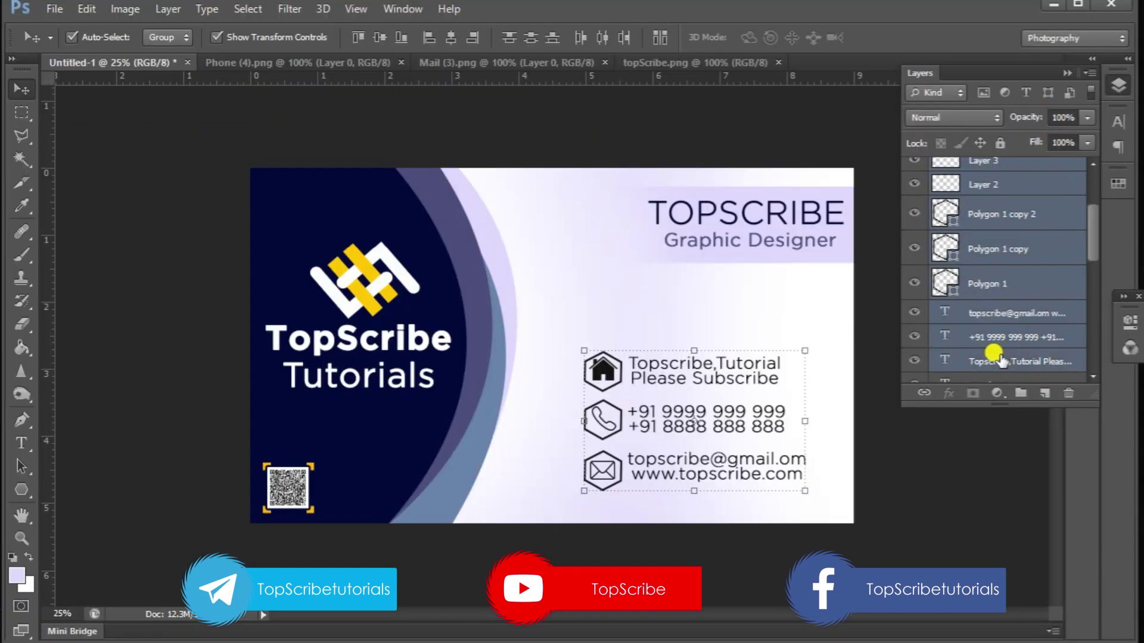
- Enlarge the contact block to about 110% and shift it slightly right and down
{"action": "left_click_drag", "start_coordinate": [805, 339], "coordinate": [827, 336]}
{"action": "left_click_drag", "start_coordinate": [782, 375], "coordinate": [788, 397]}
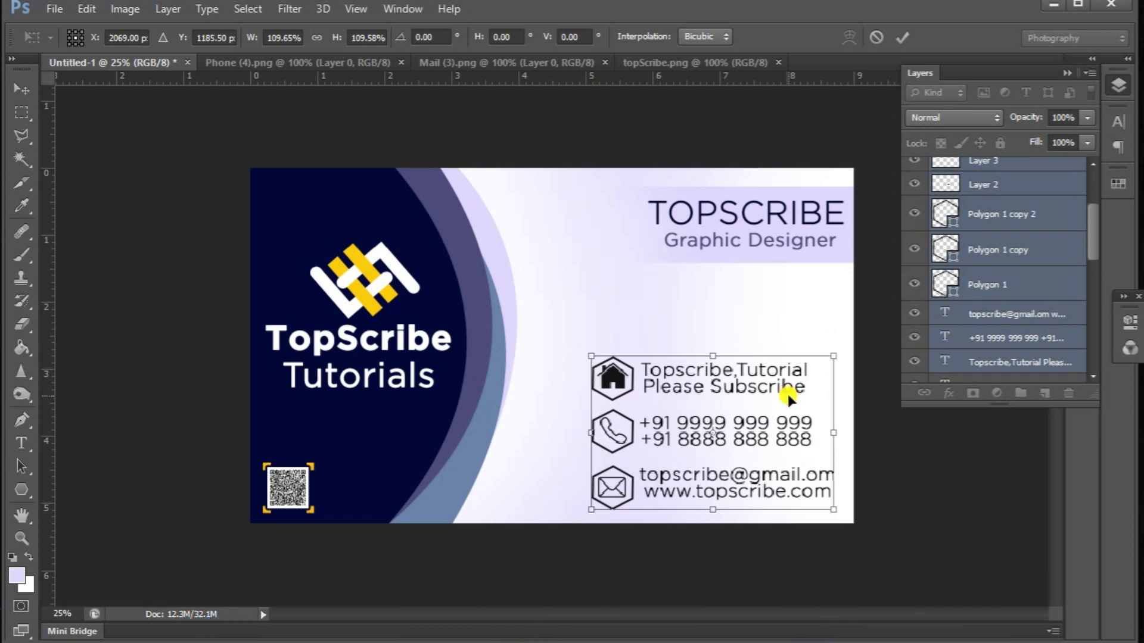
{"action": "key", "text": "Return"}
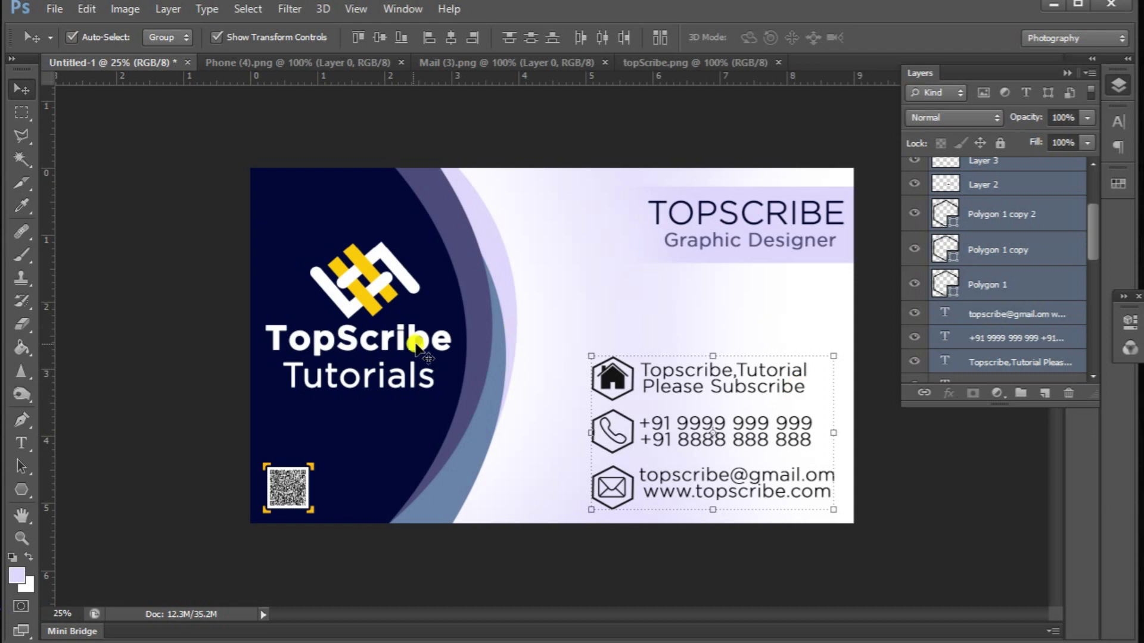
{"action": "left_click", "coordinate": [393, 344]}
- Nudge the TopScribe Tutorials text left and down, and shift the logo slightly left
{"action": "key", "text": "shift+Left"}
{"action": "key", "text": "shift+Left"}
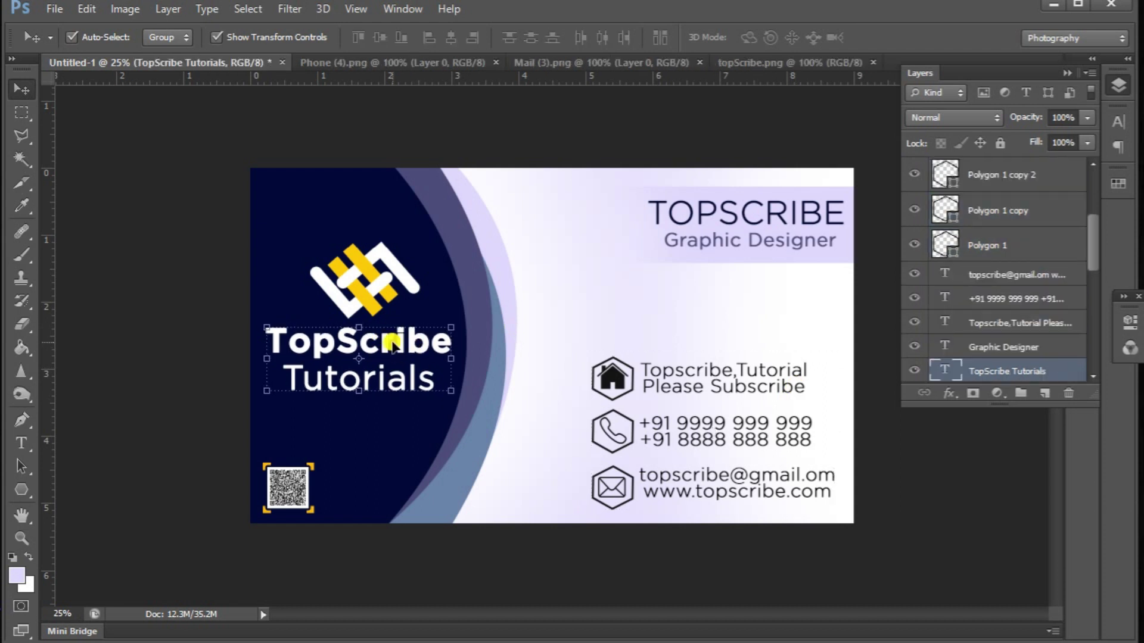
{"action": "key", "text": "shift+Down"}
{"action": "key", "text": "shift+Down"}
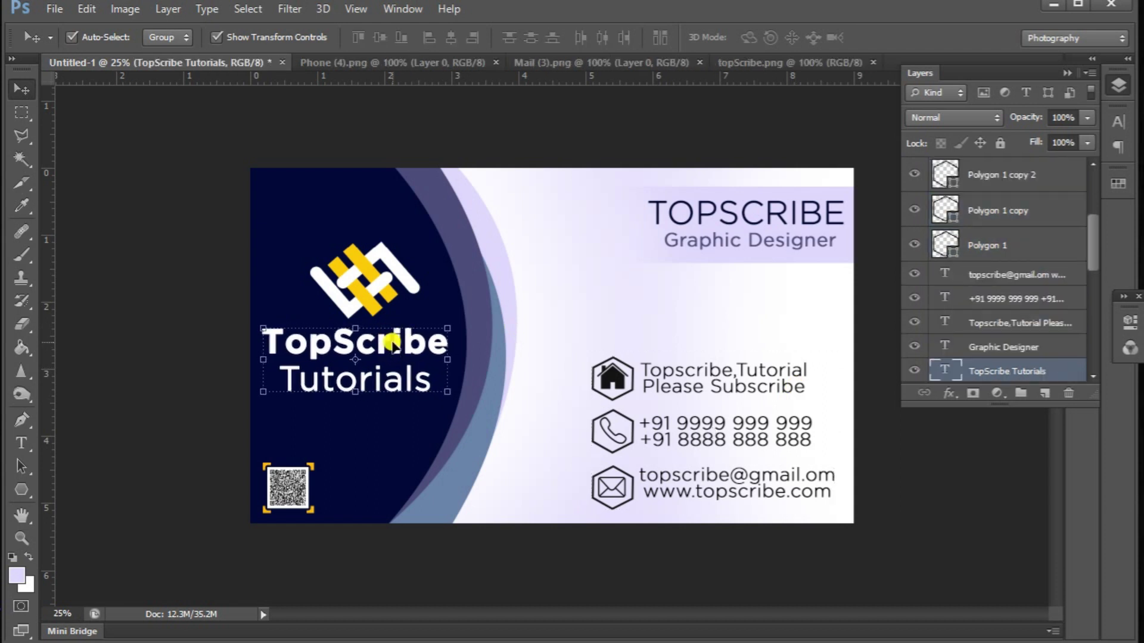
{"action": "left_click", "coordinate": [373, 301]}
{"action": "key", "text": "shift+Left"}
{"action": "key", "text": "shift+Left"}
{"action": "key", "text": "shift+Left"}
{"action": "key", "text": "shift+Left"}
{"action": "key", "text": "shift+Left"}
{"action": "key", "text": "shift+Left"}
{"action": "key", "text": "shift+Left"}
{"action": "key", "text": "shift+Up"}
{"action": "key", "text": "shift+Left"}
{"action": "key", "text": "shift+Down"}
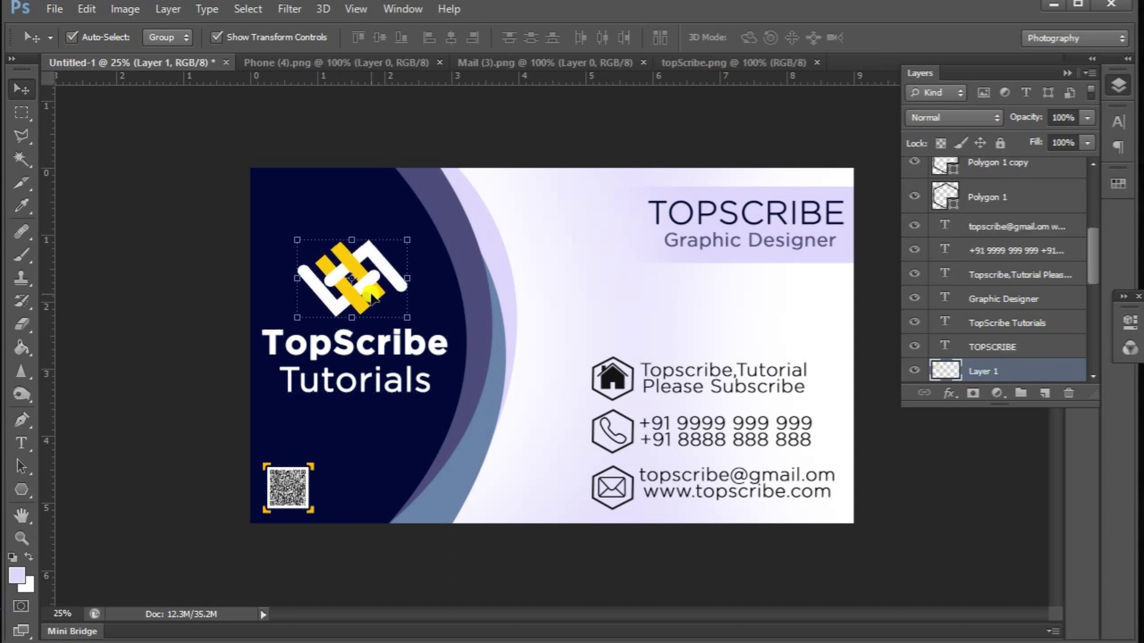
{"action": "left_click", "coordinate": [597, 280]}
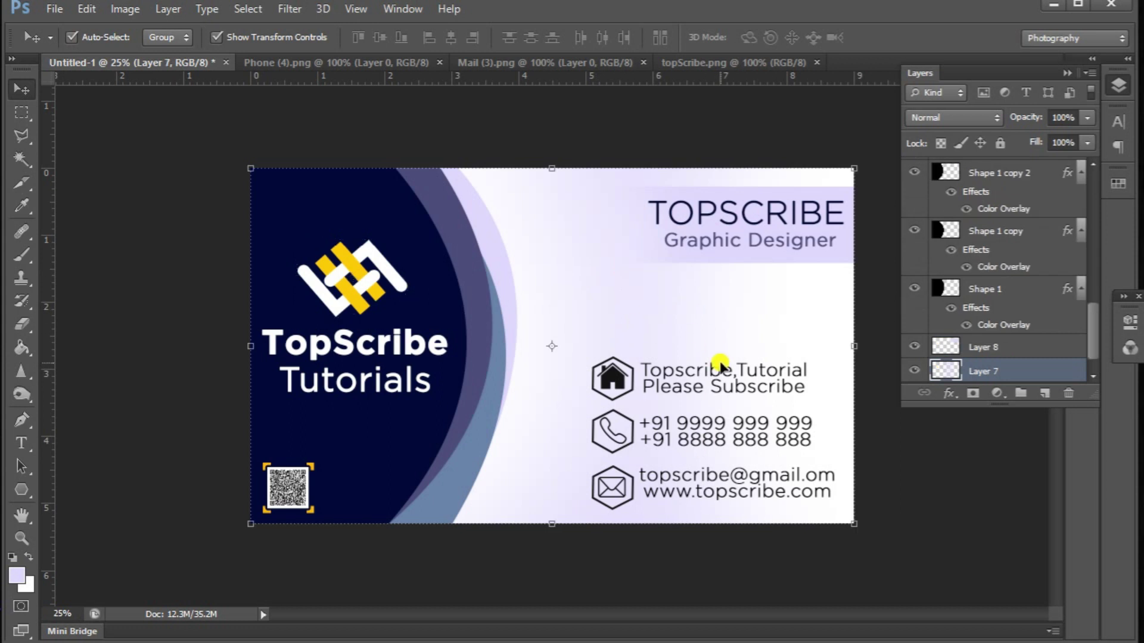